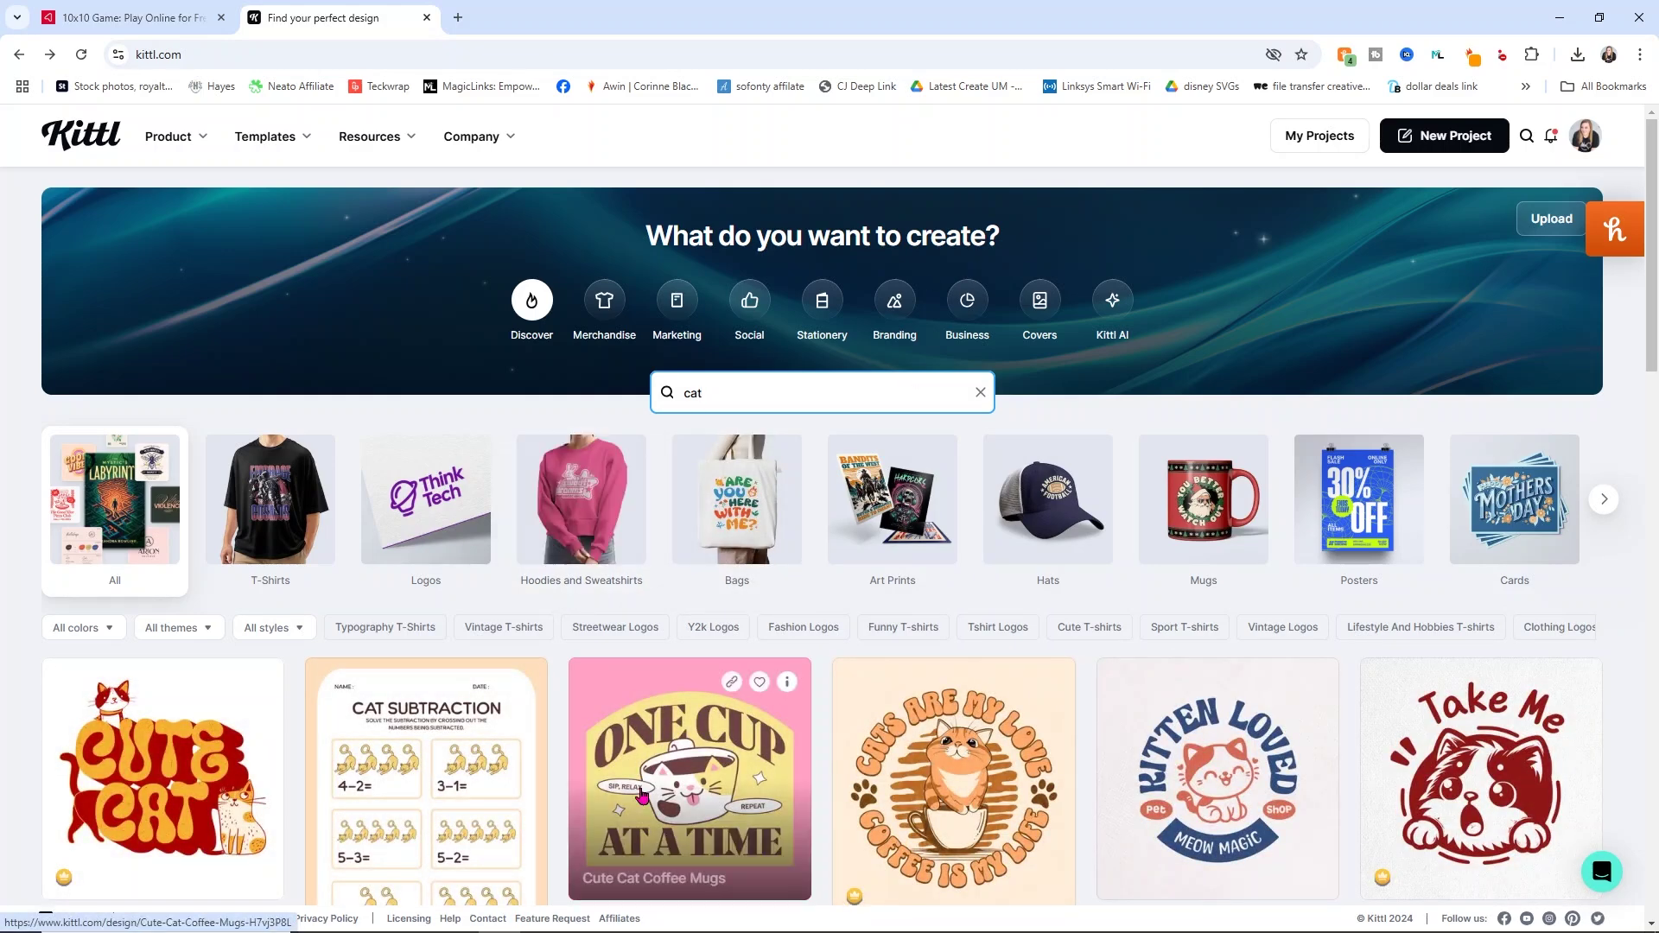
- Browse the cat template results and open the Meow Cats Quote T-shirt design in the editor
scroll(795, 700, "down", 3)
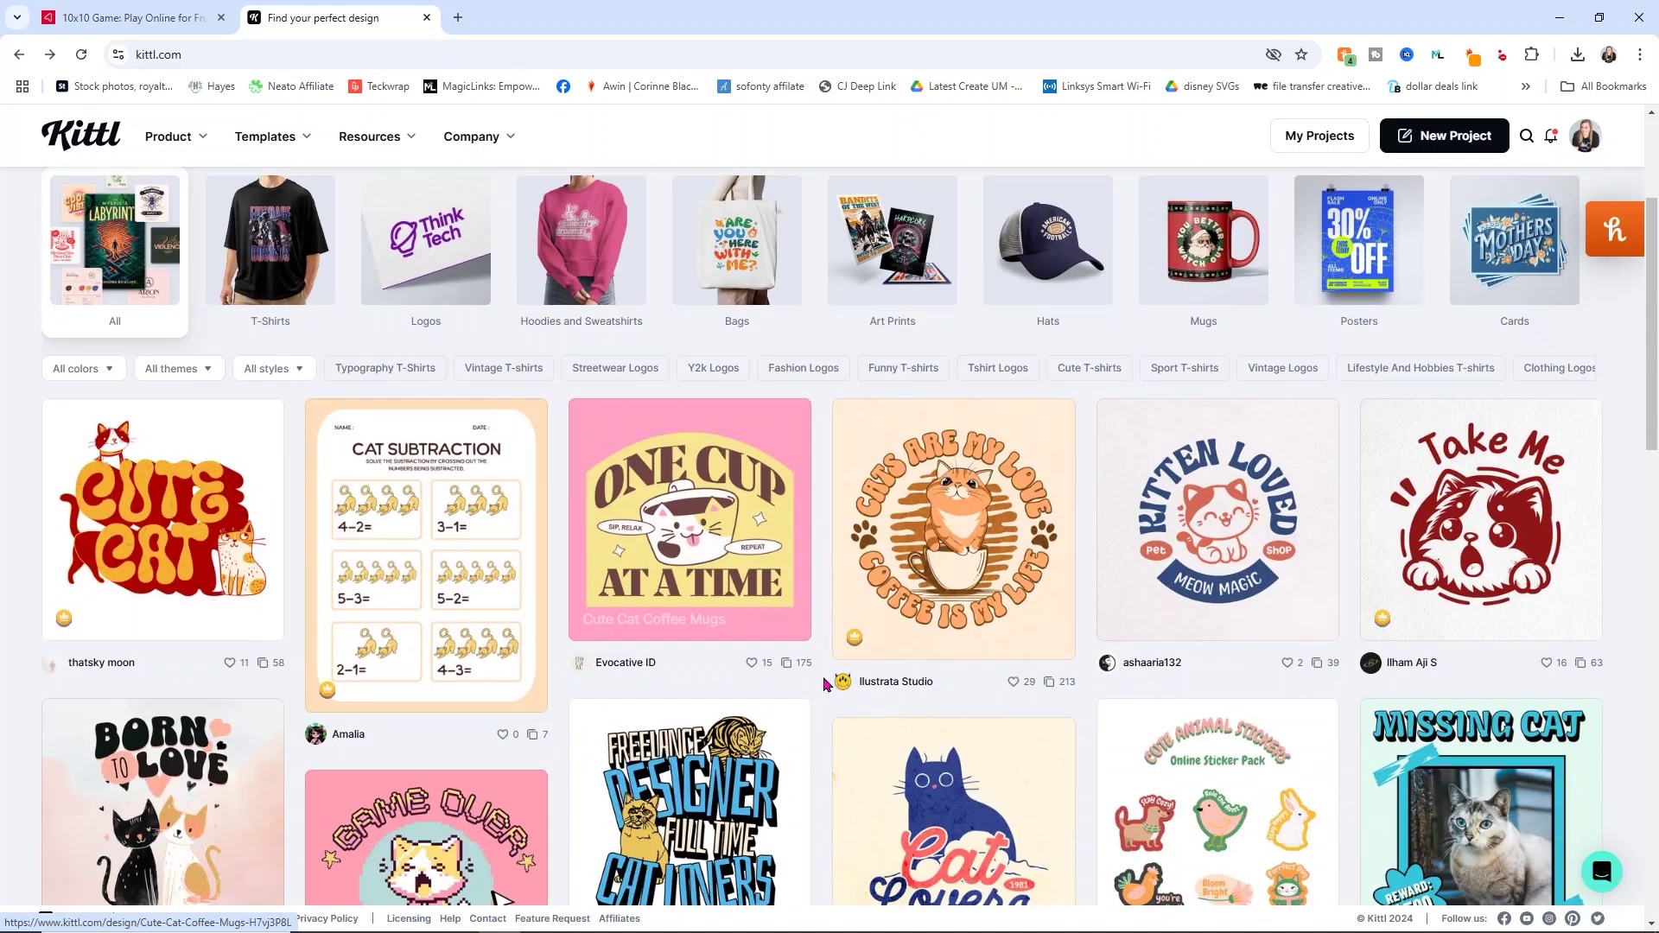
scroll(835, 669, "down", 3)
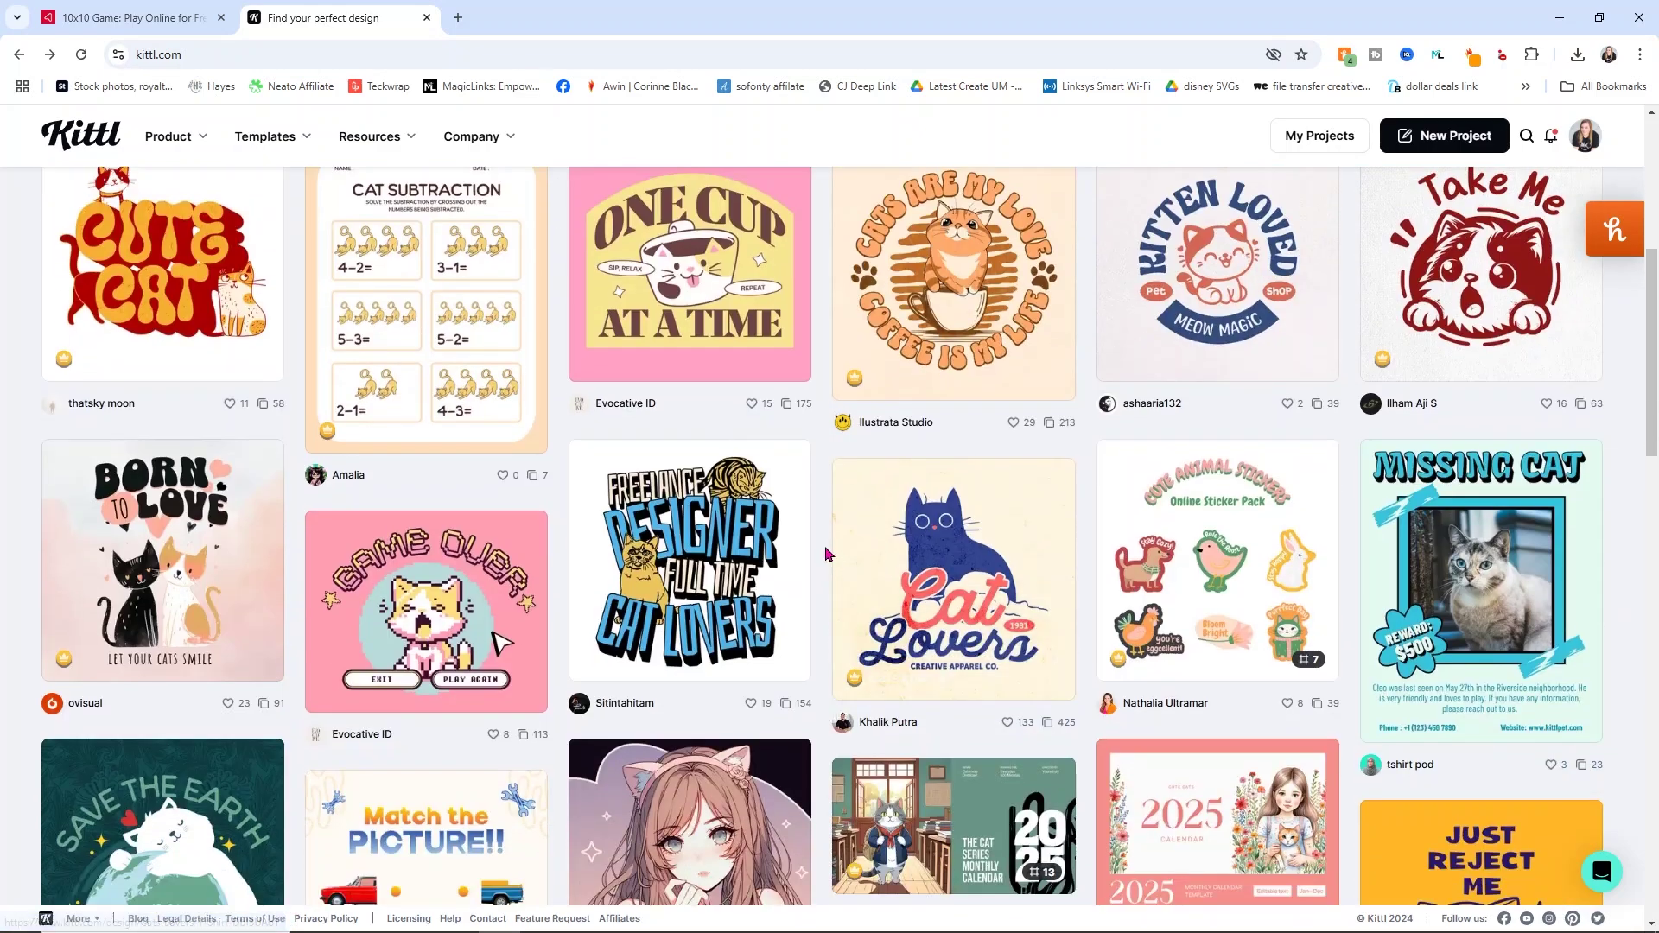
scroll(825, 556, "down", 8)
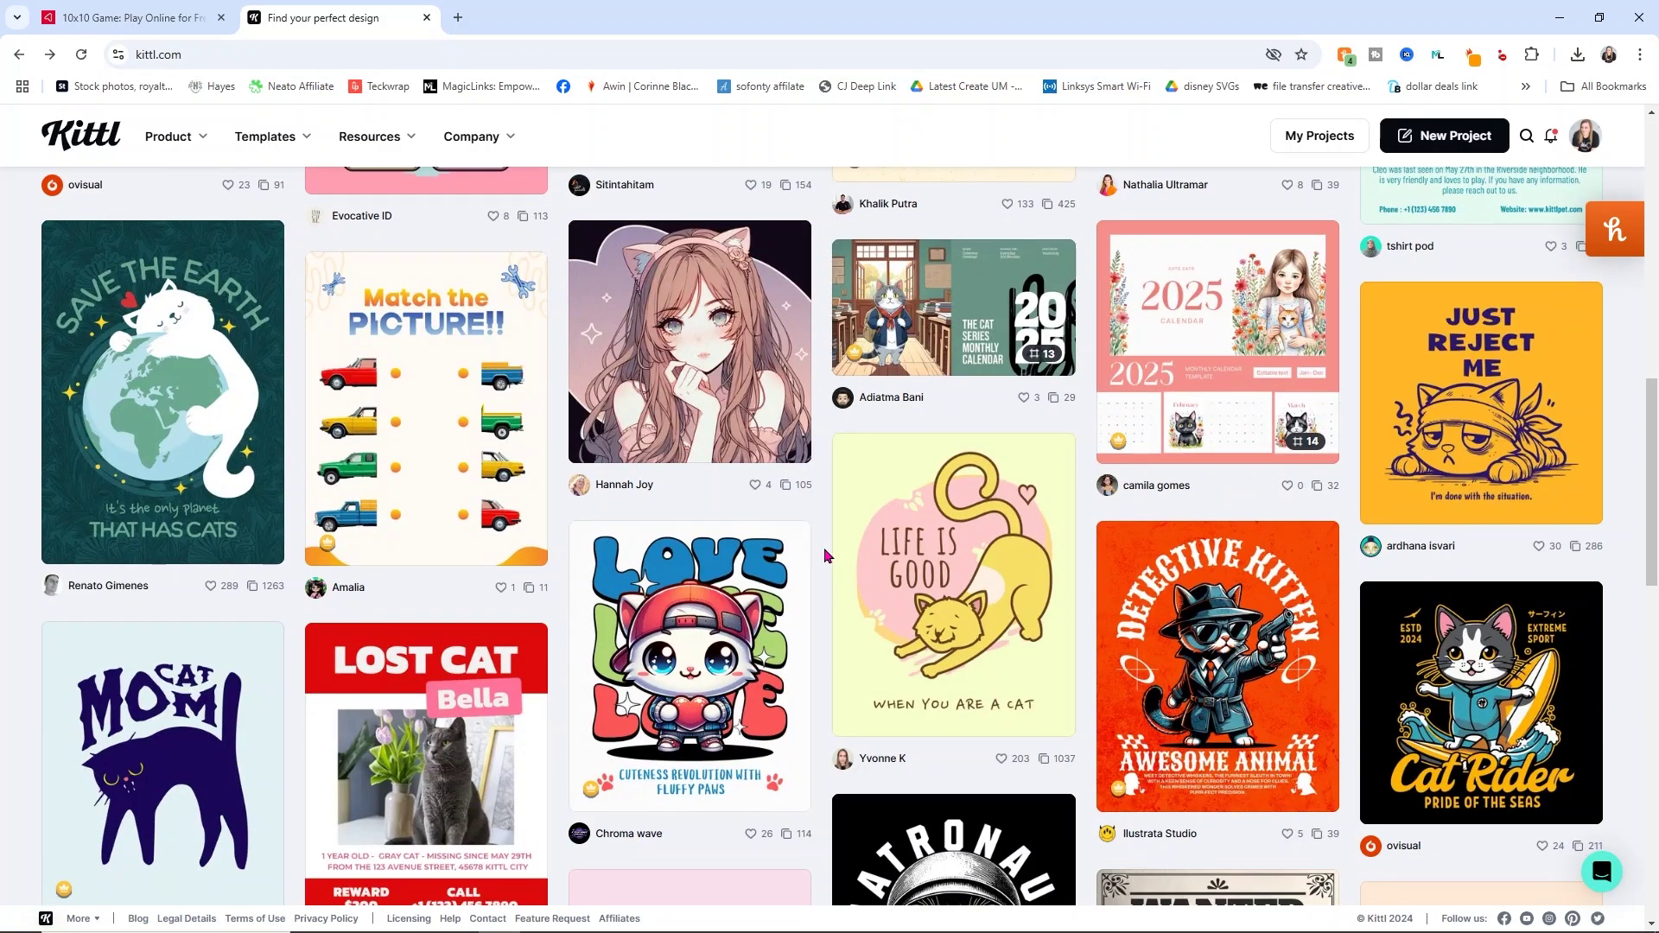
scroll(825, 556, "down", 5)
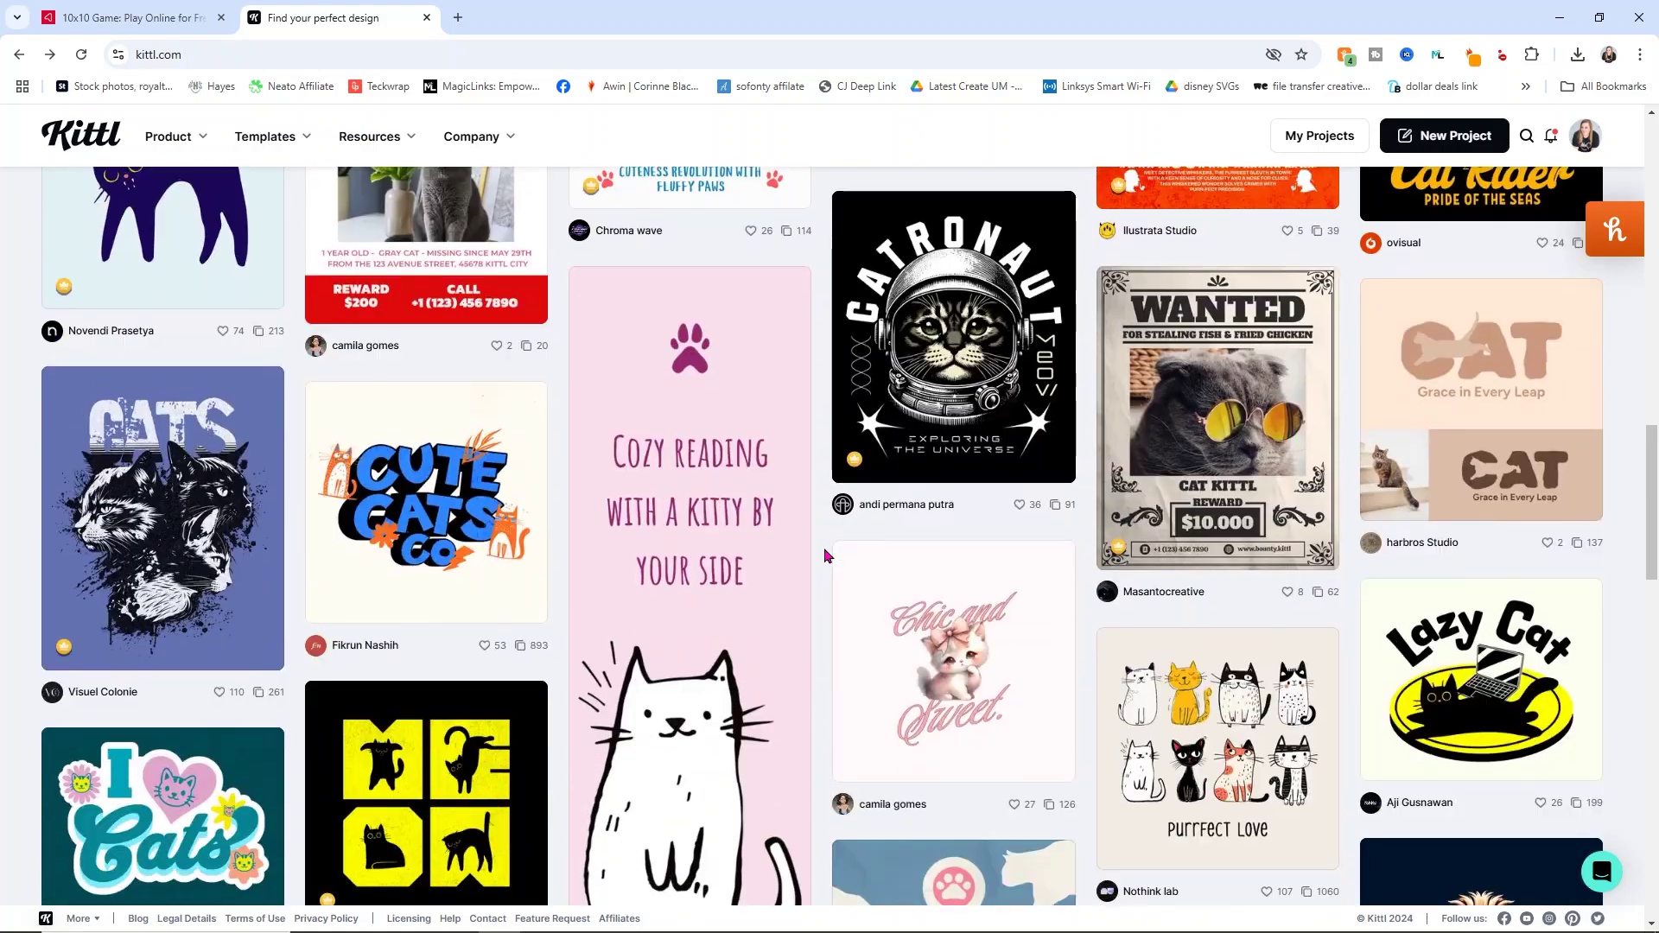
scroll(825, 556, "down", 8)
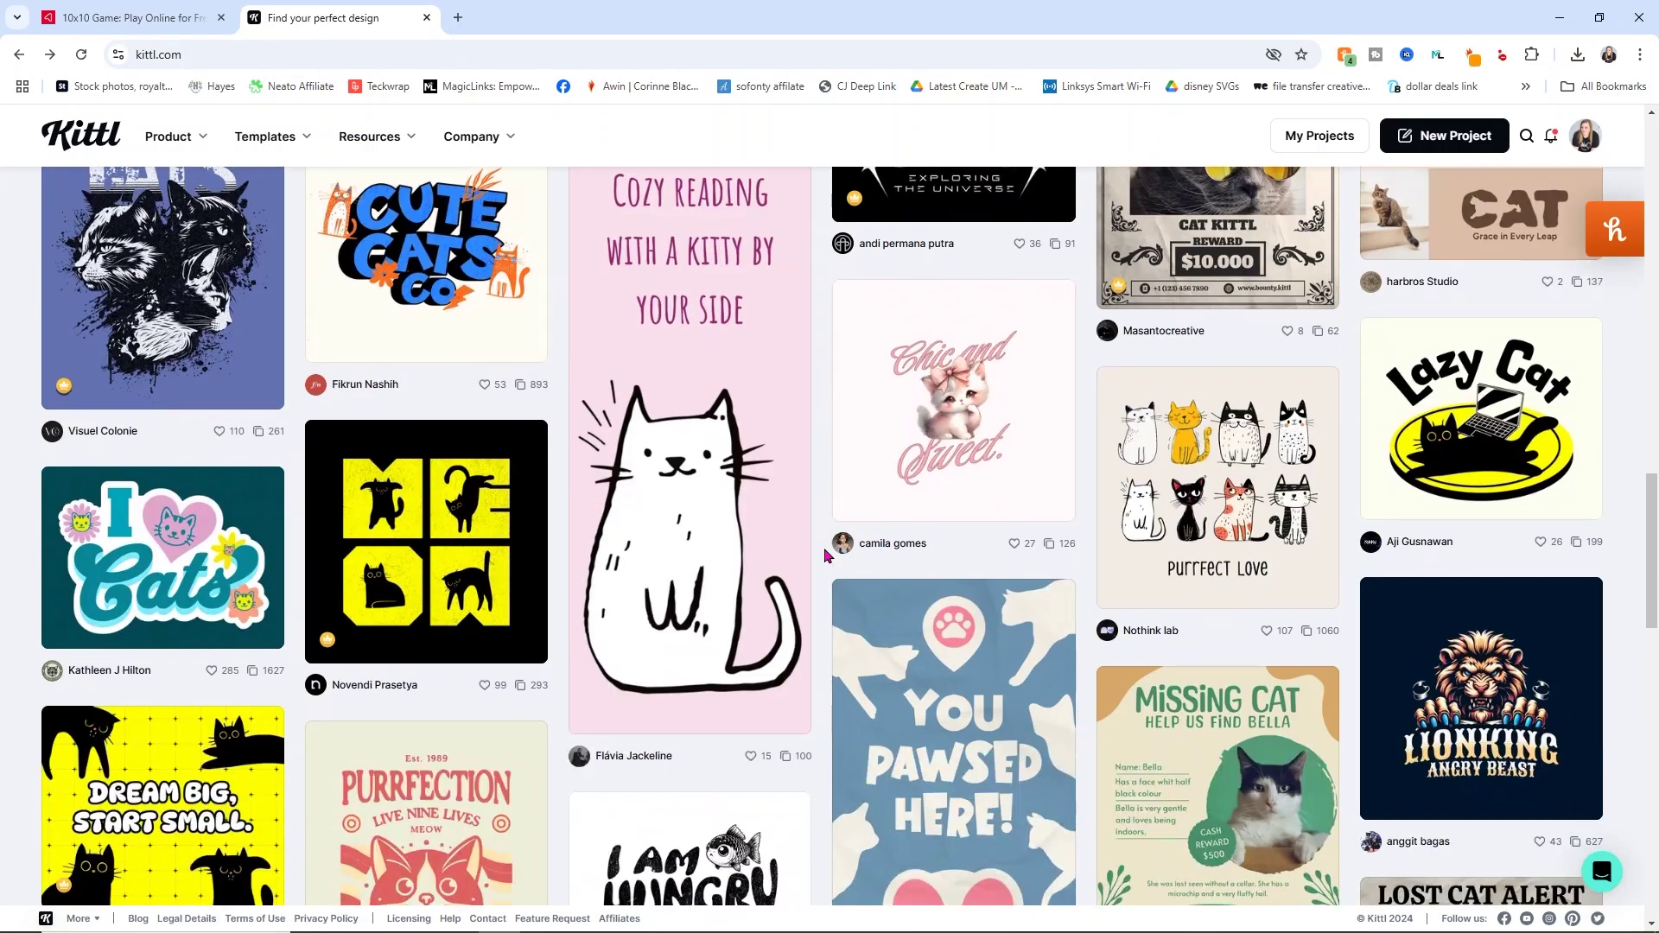
scroll(825, 555, "down", 1)
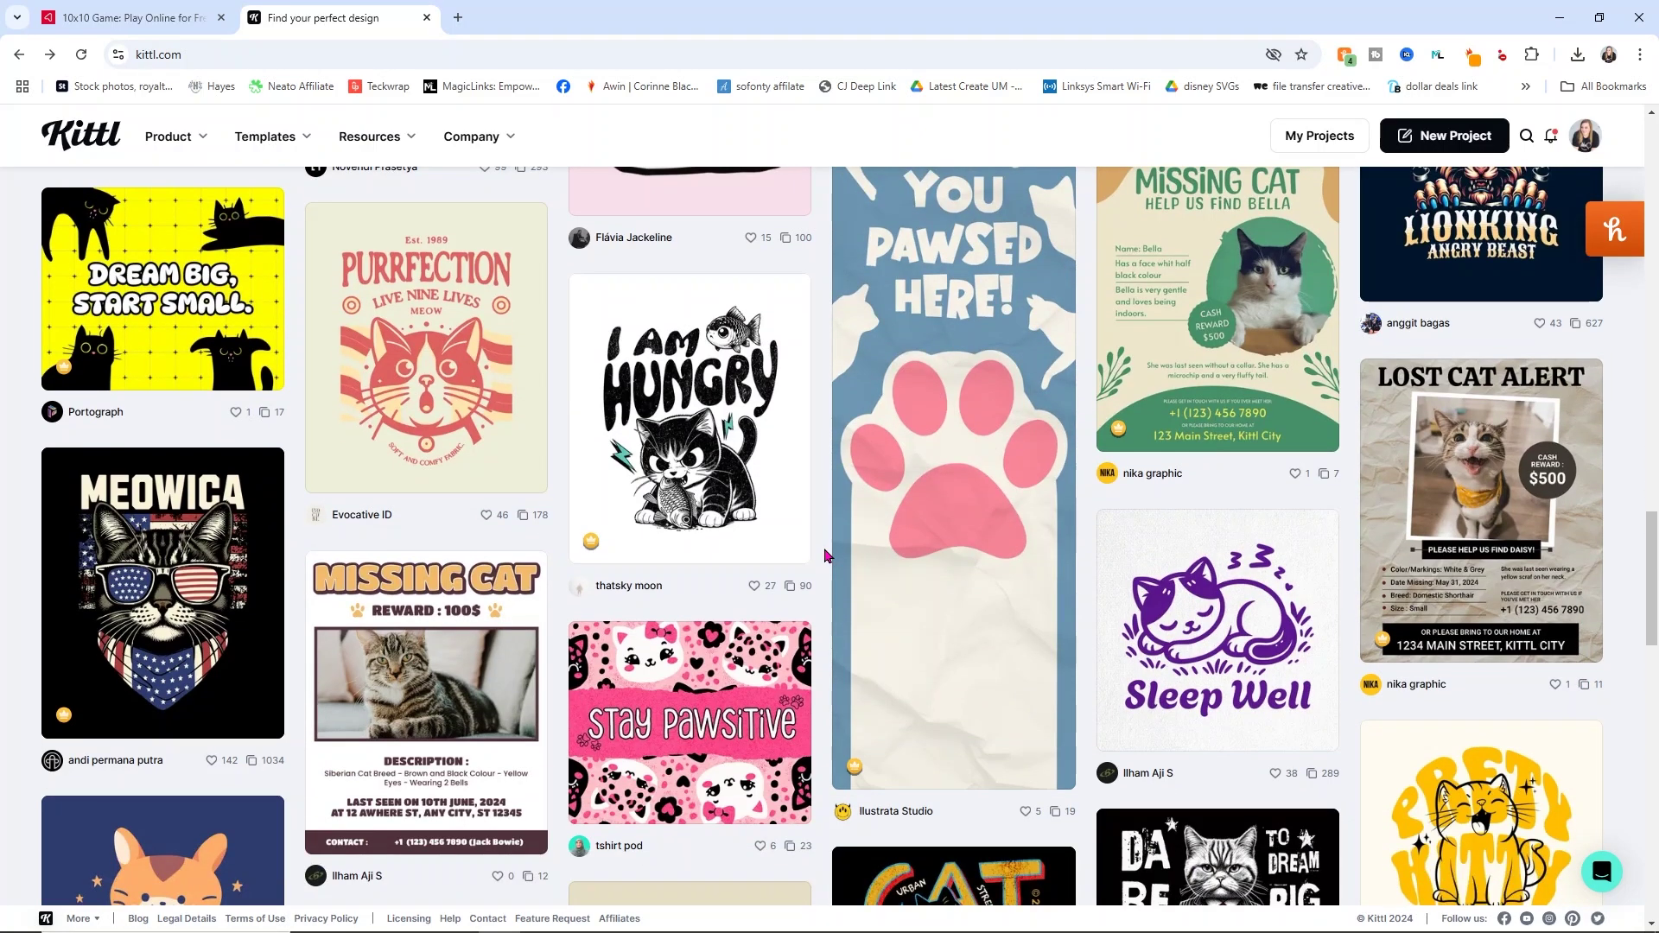
scroll(825, 555, "down", 2)
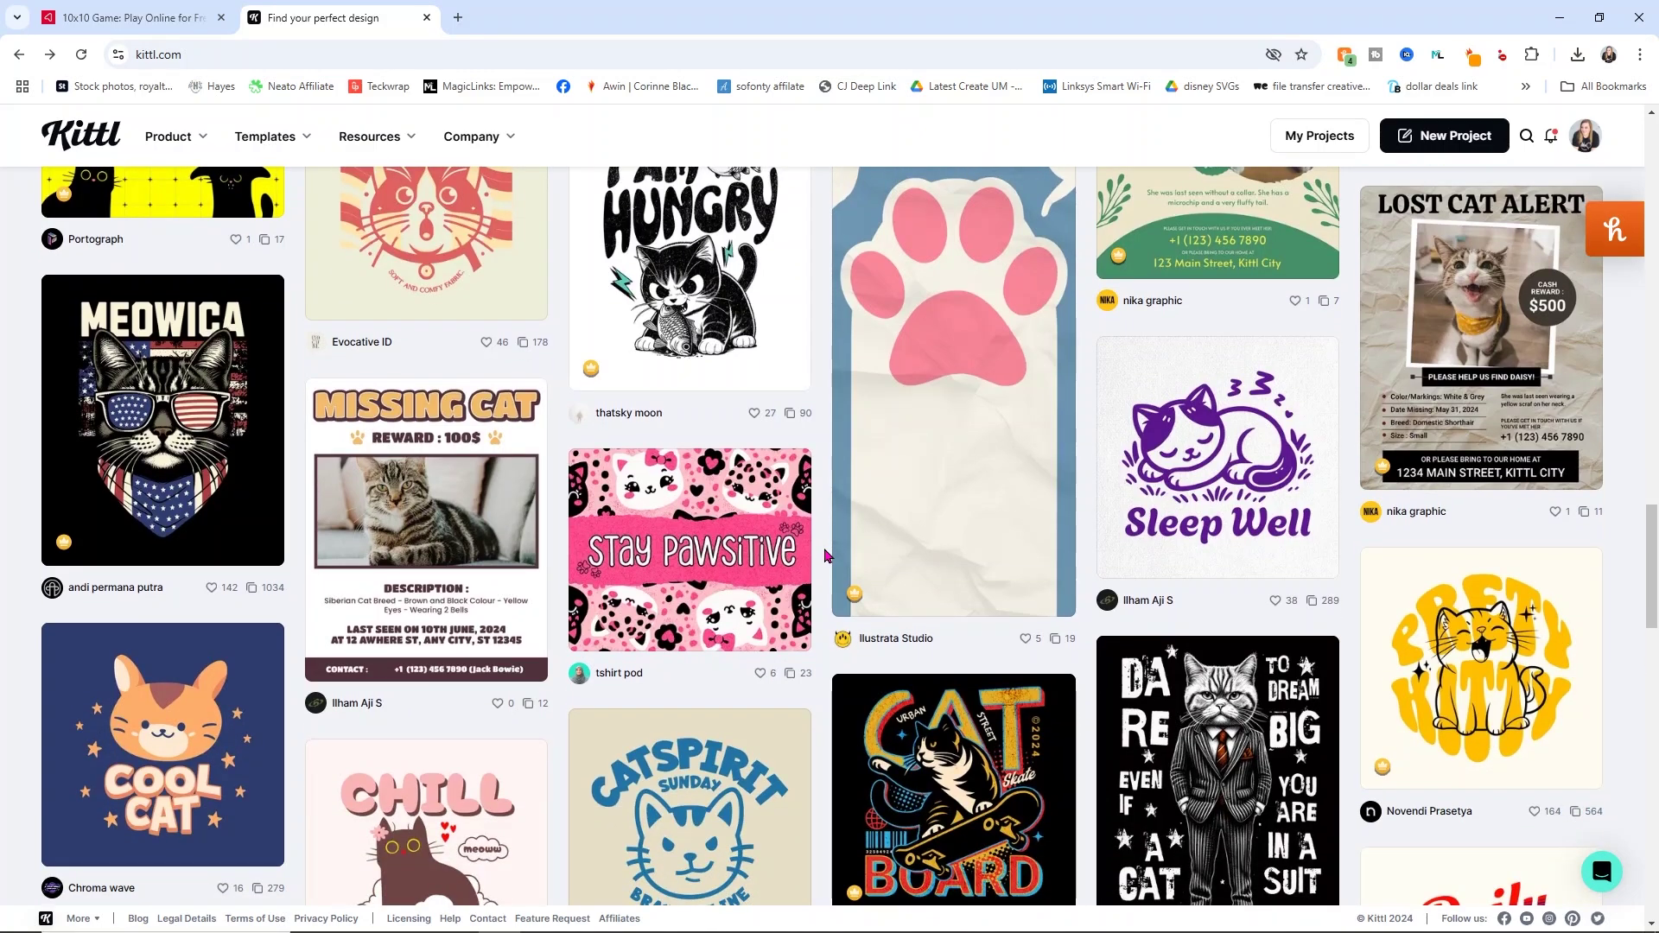
scroll(825, 556, "down", 8)
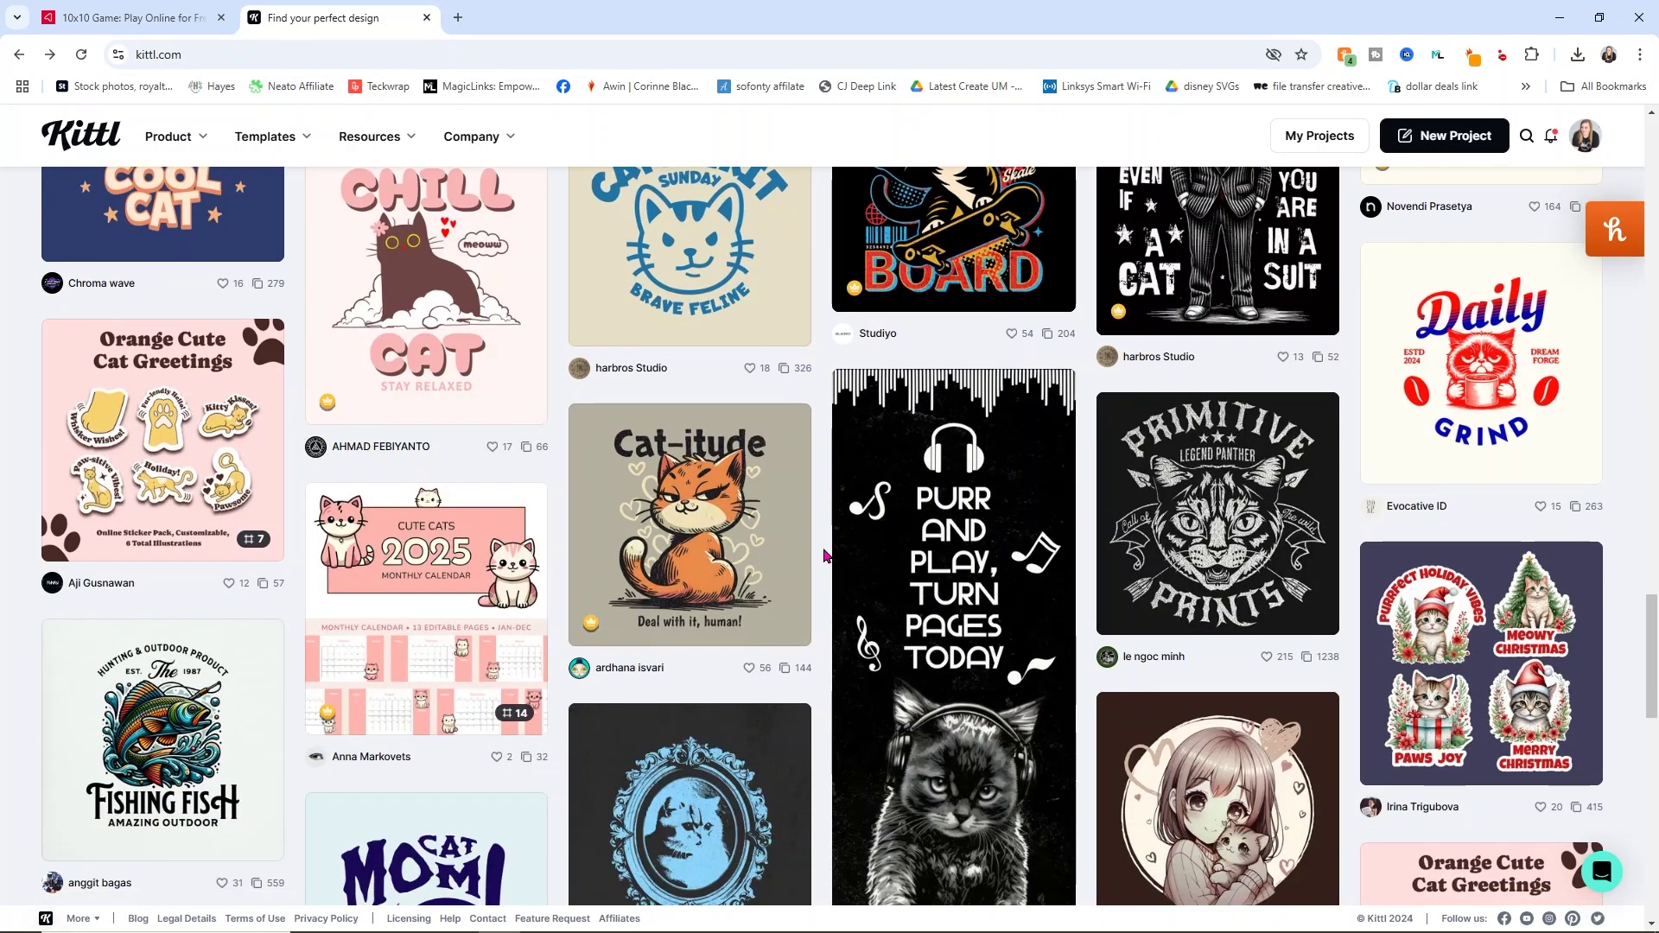
scroll(825, 555, "down", 5)
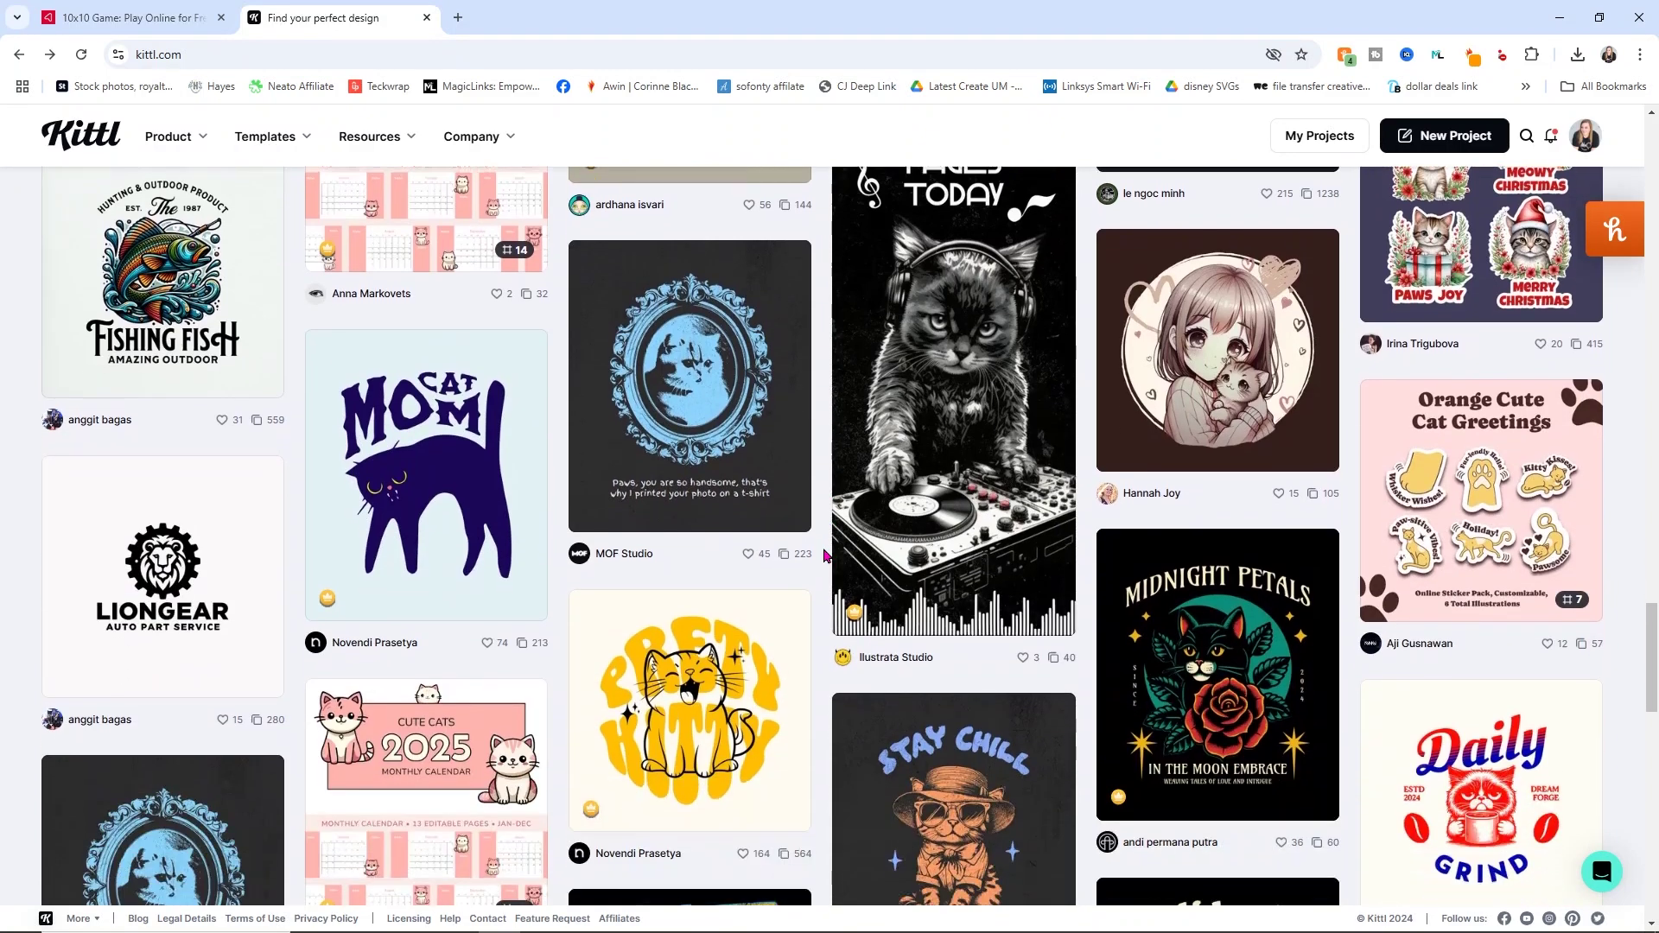
scroll(825, 555, "down", 7)
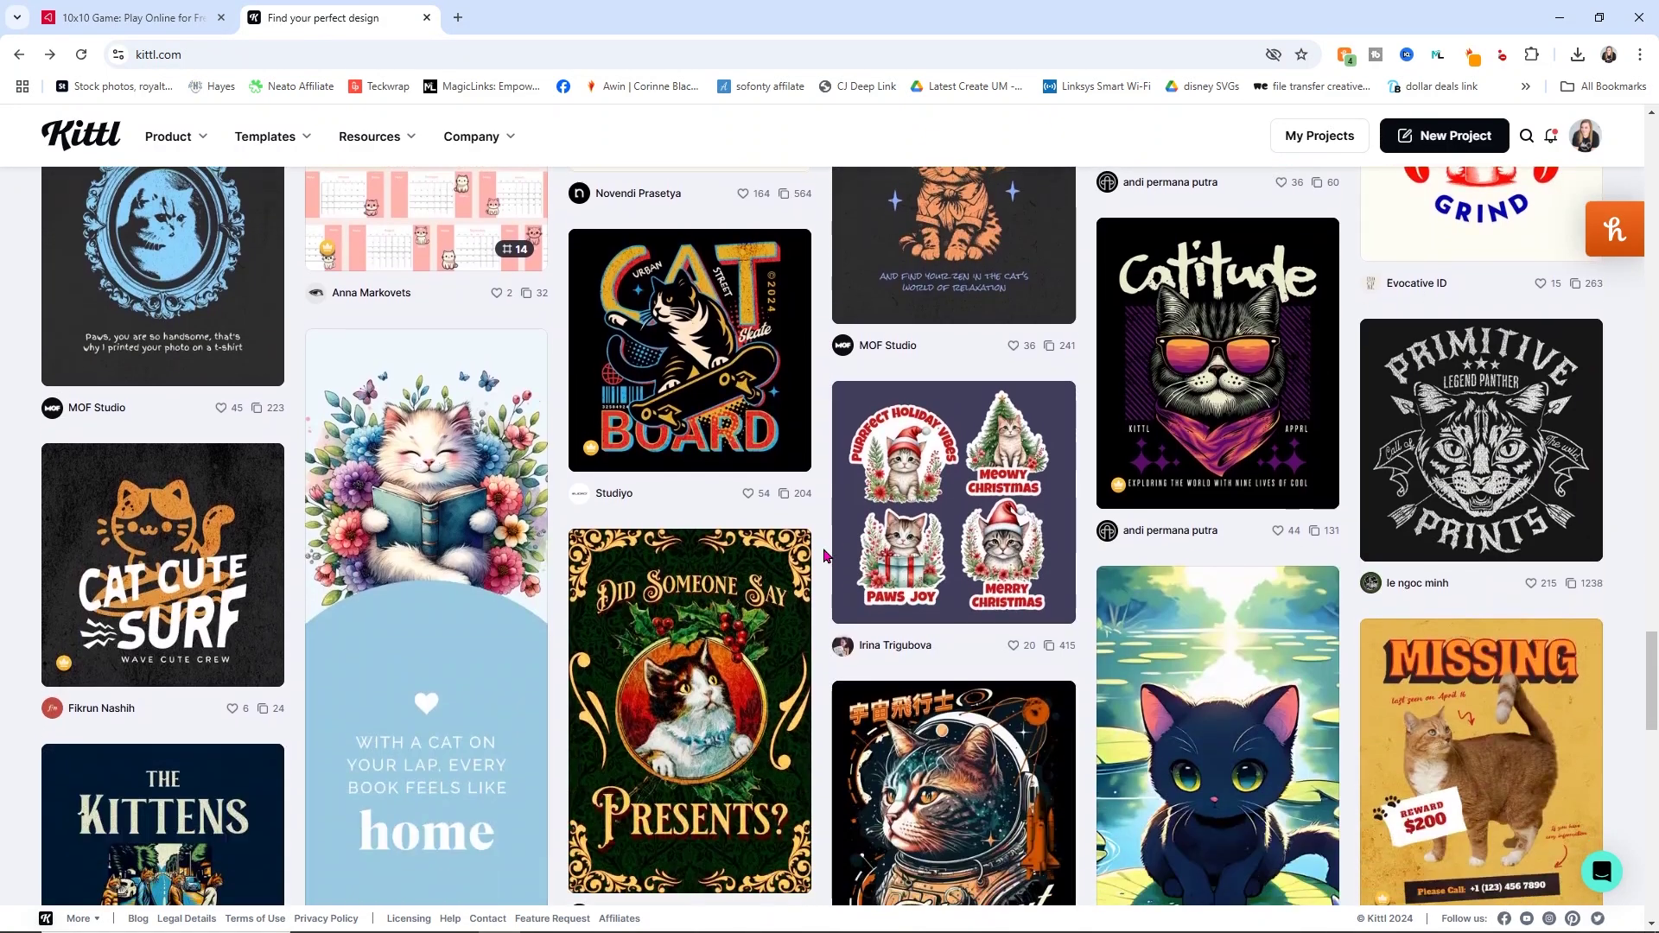
scroll(826, 555, "down", 6)
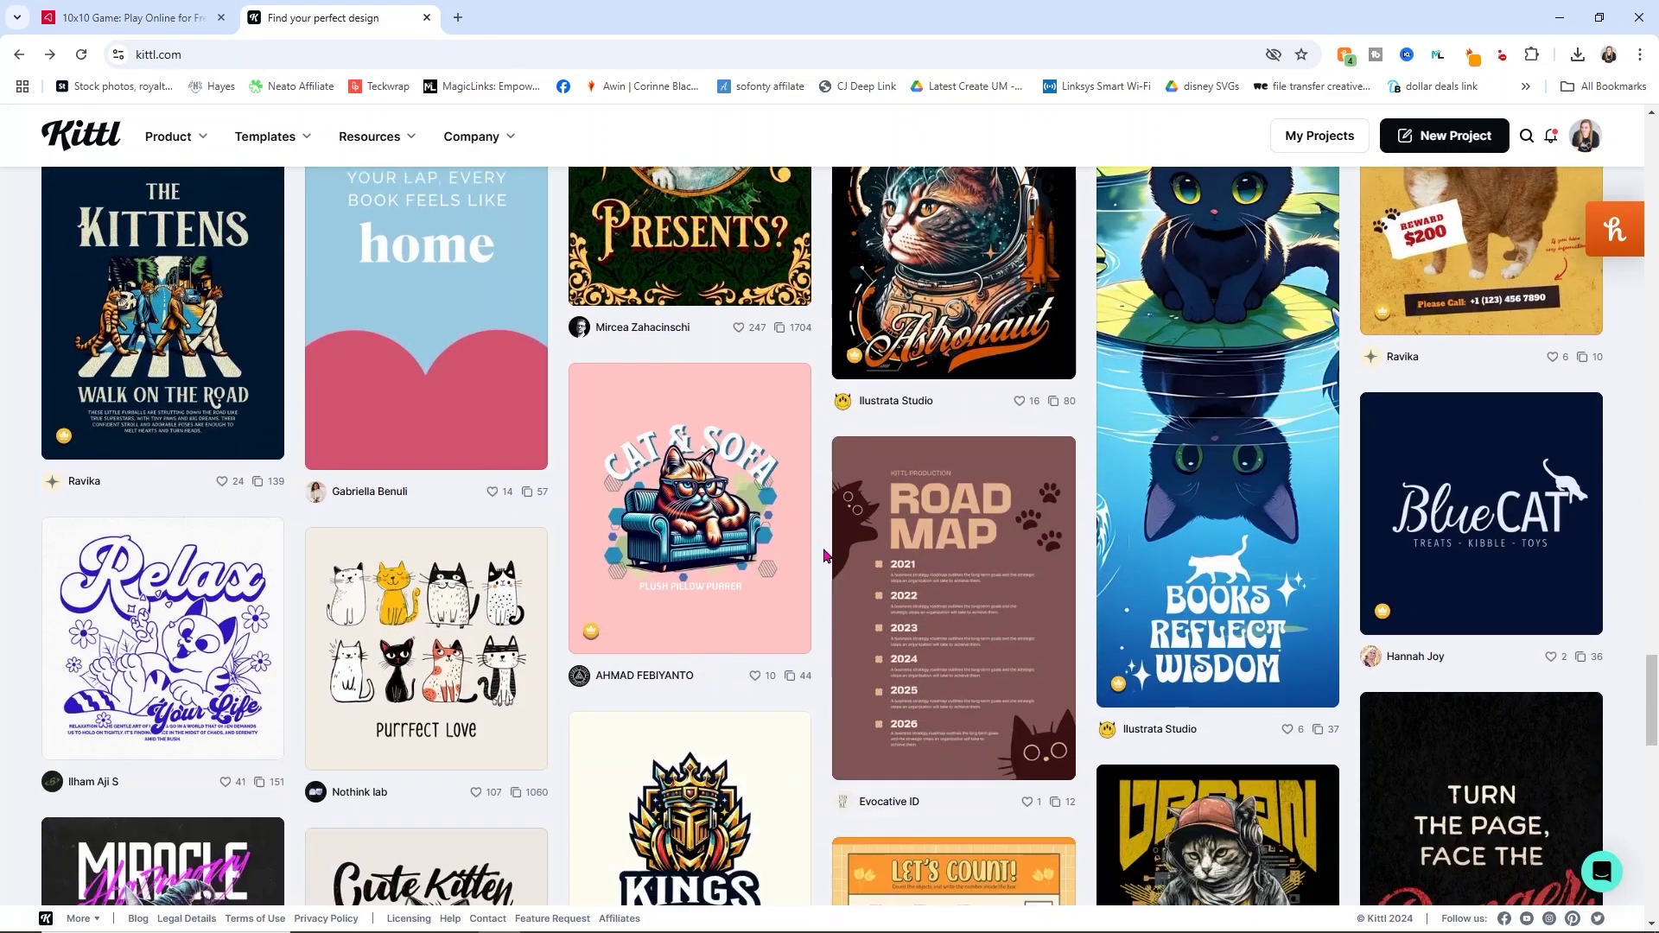
scroll(825, 555, "down", 5)
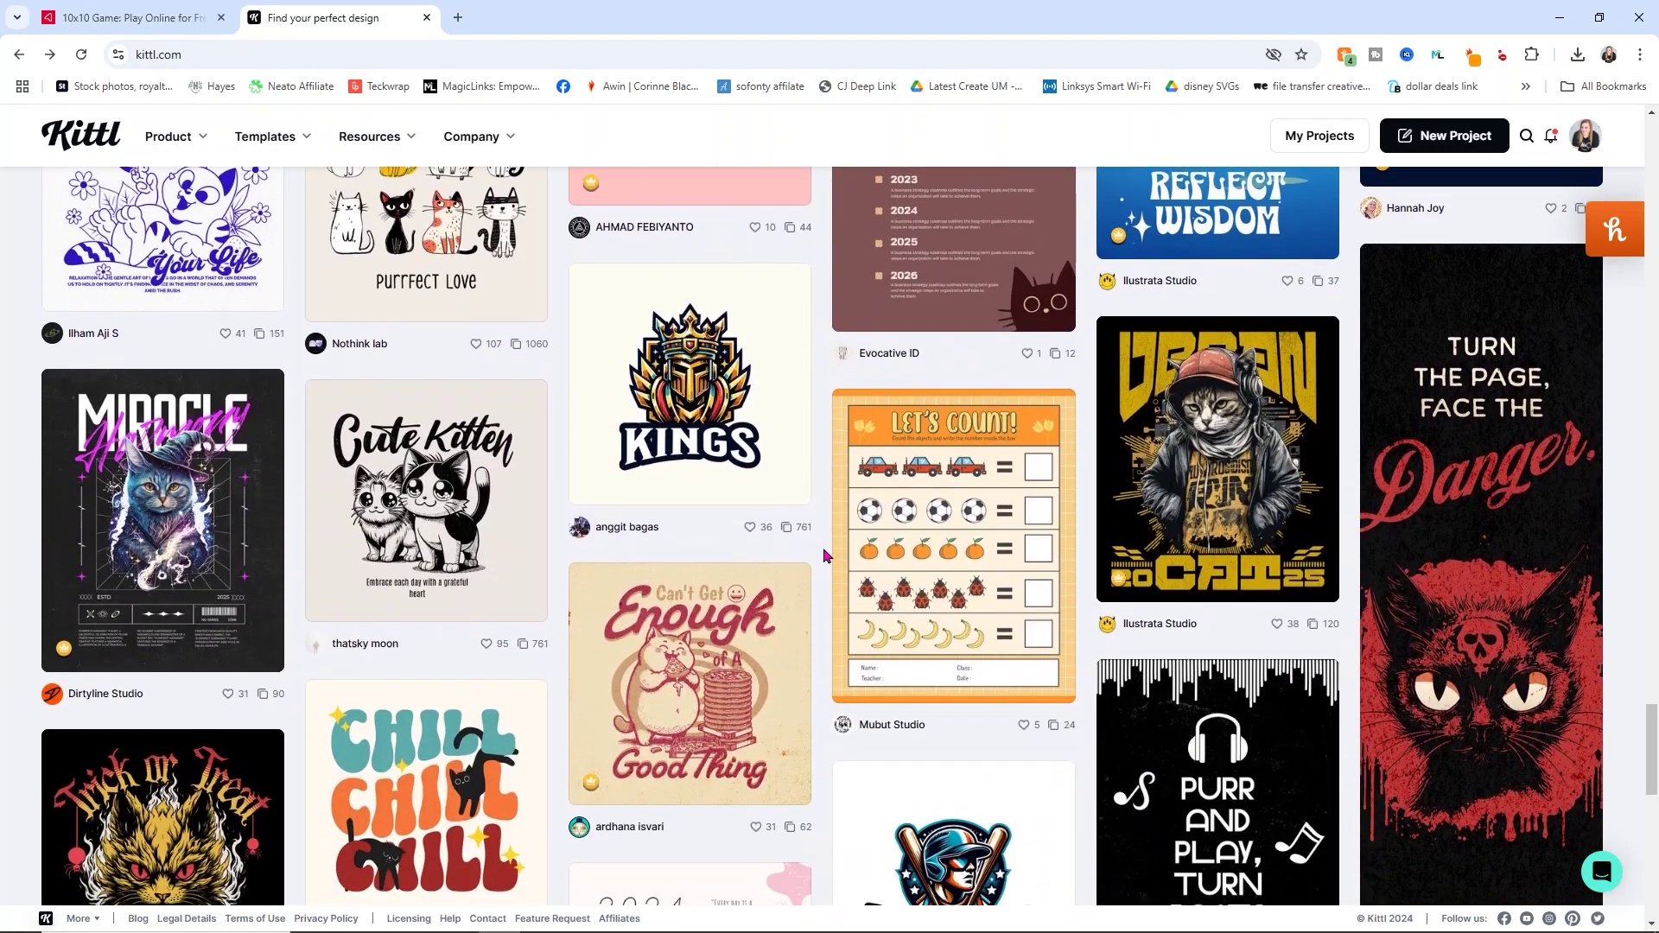
scroll(826, 555, "down", 4)
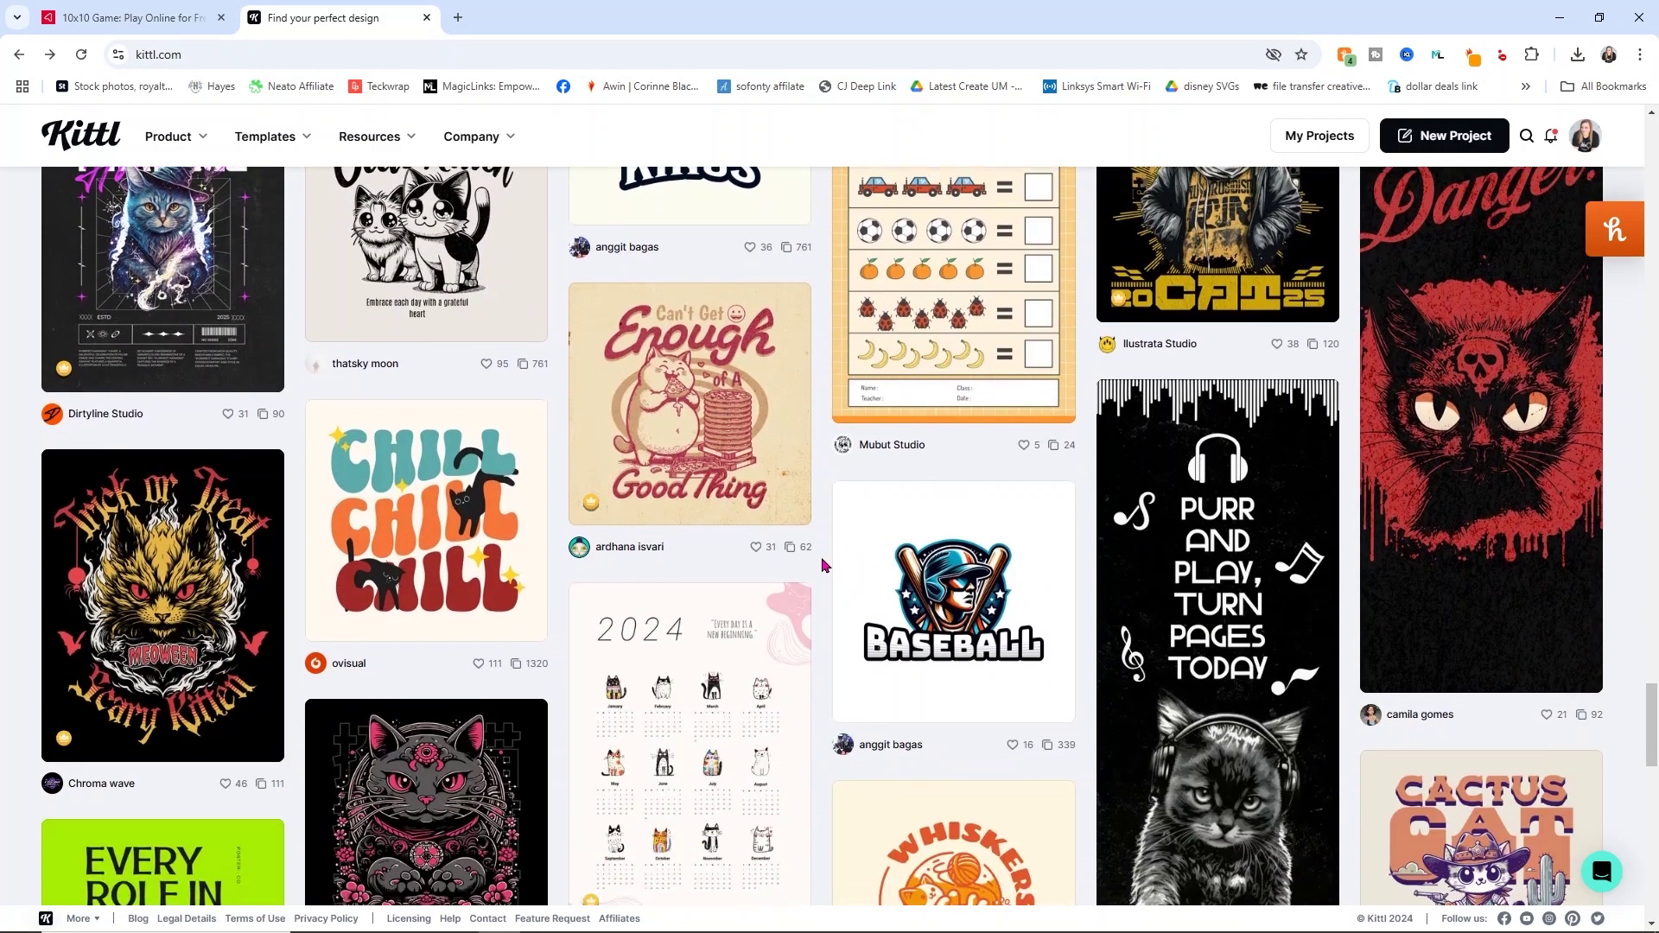
scroll(821, 557, "down", 10)
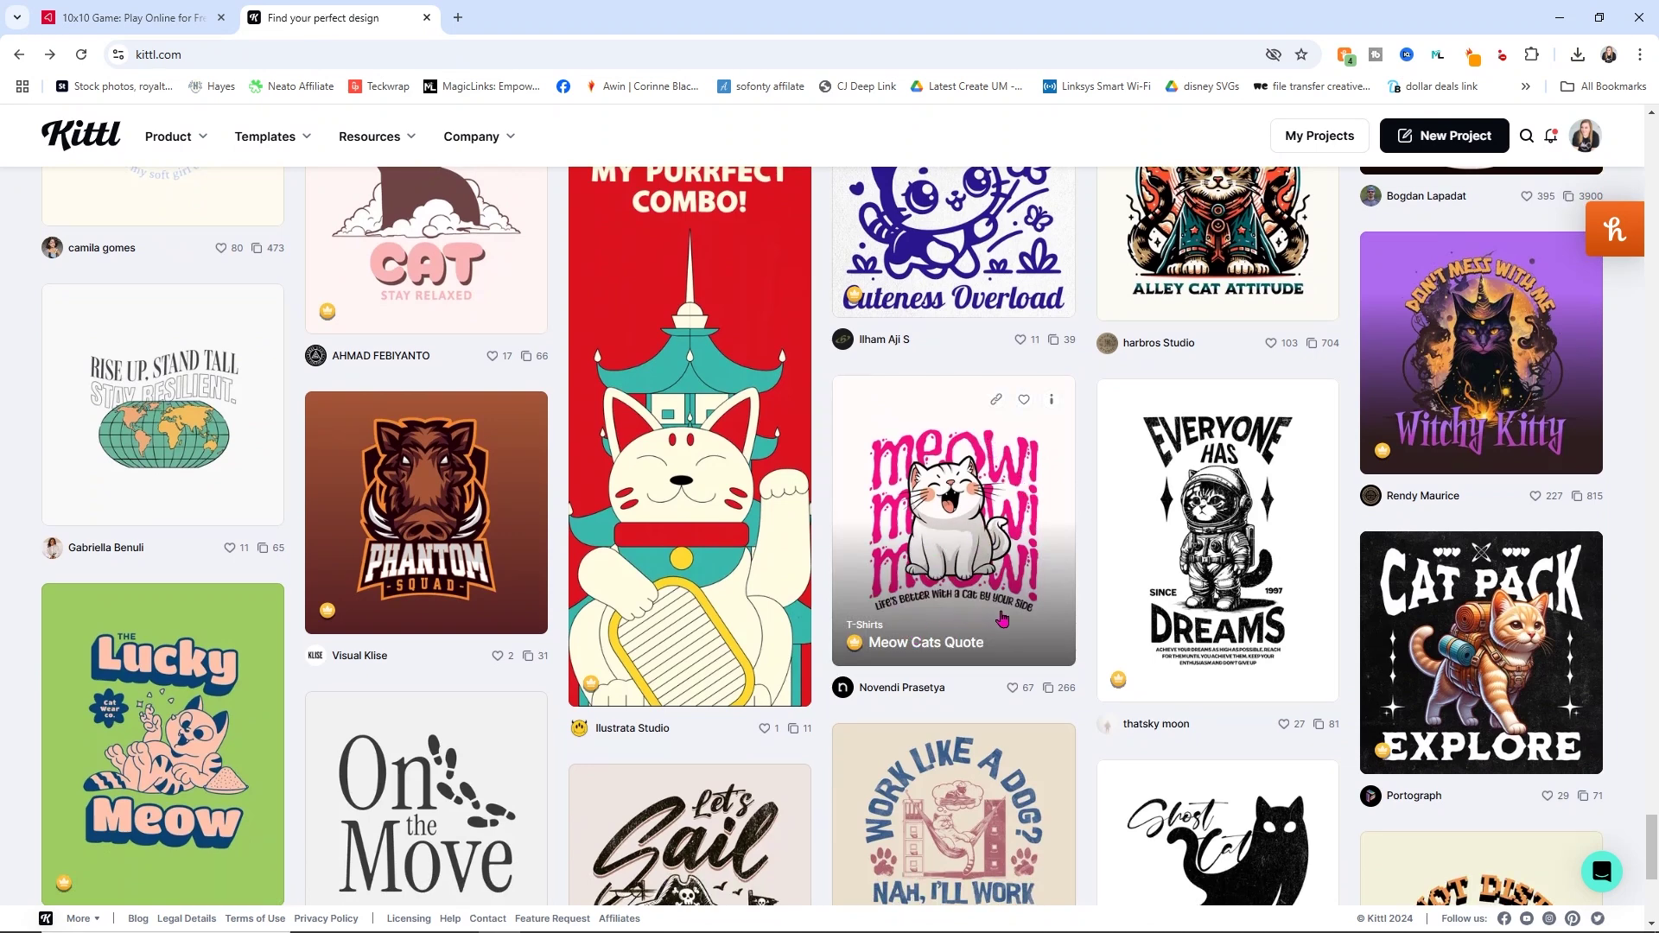
left_click(976, 526)
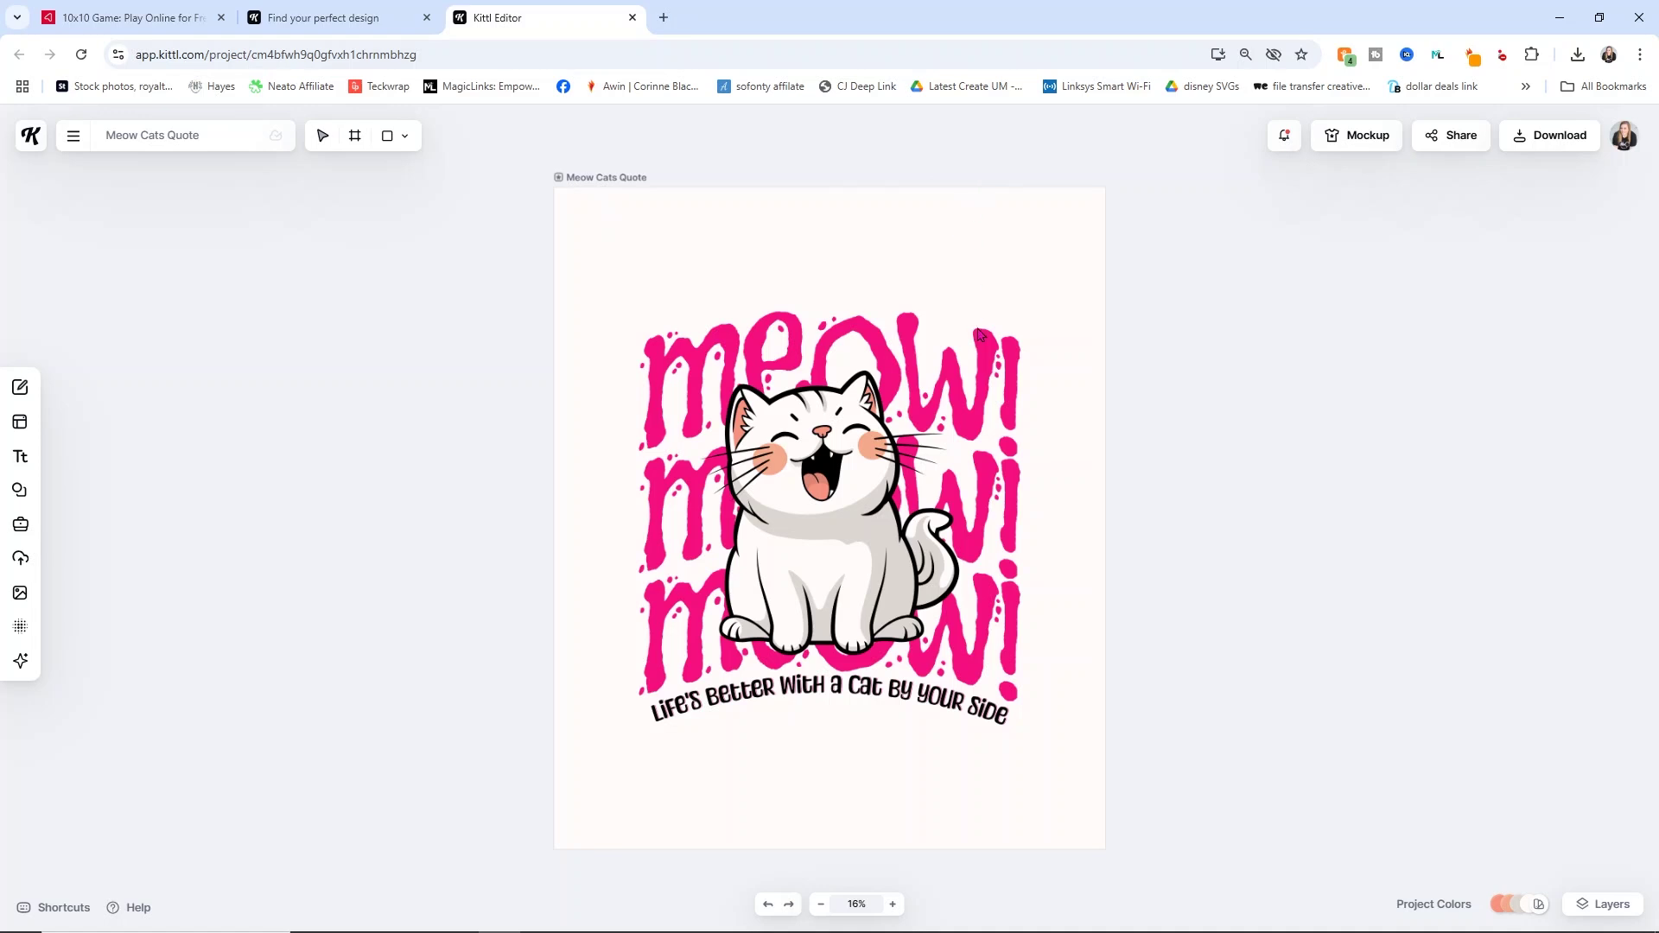
- List the layers of the Meow Cats Quote artboard and hide its Background layer
left_click(1610, 906)
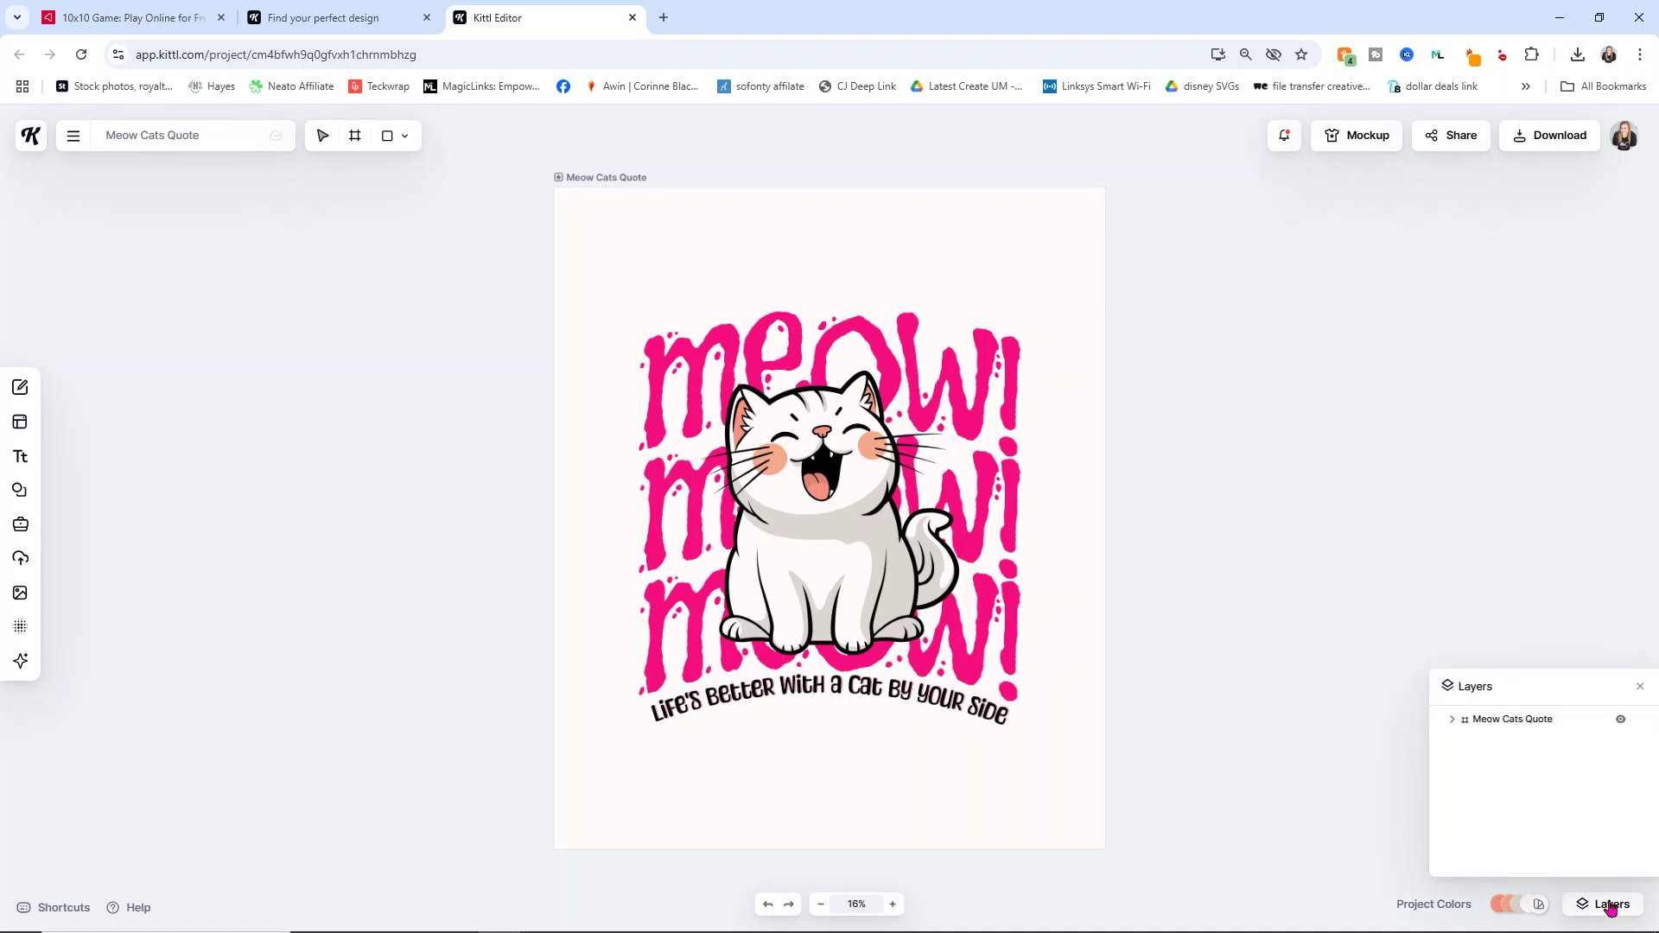
left_click(1451, 722)
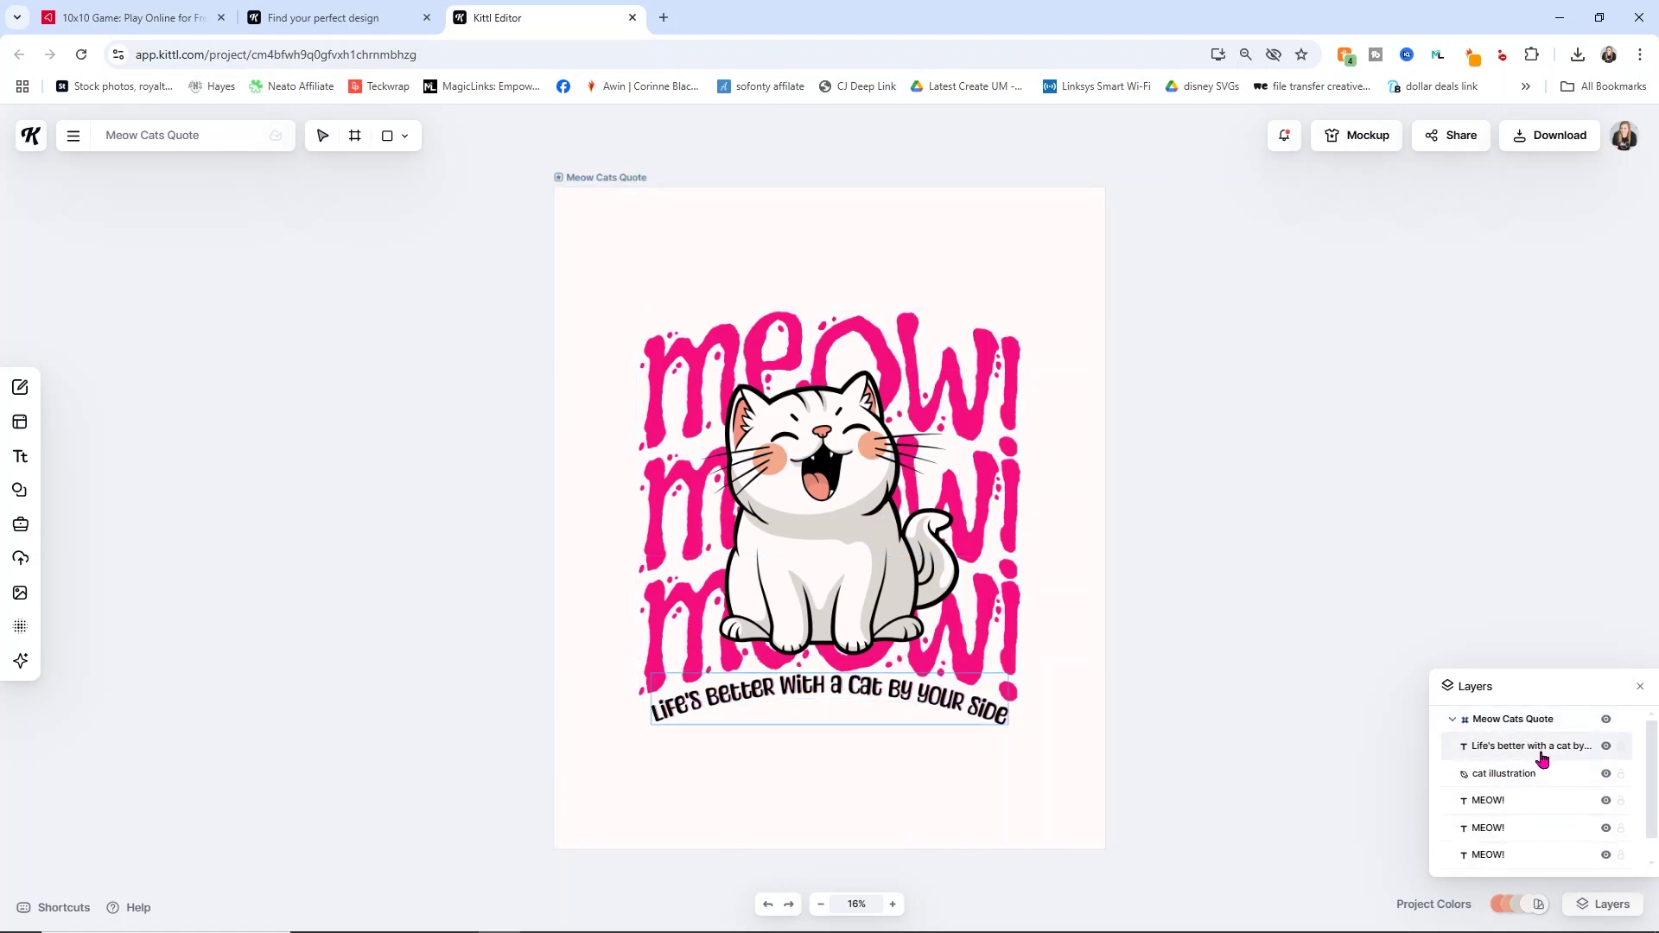
scroll(1560, 789, "down", 1)
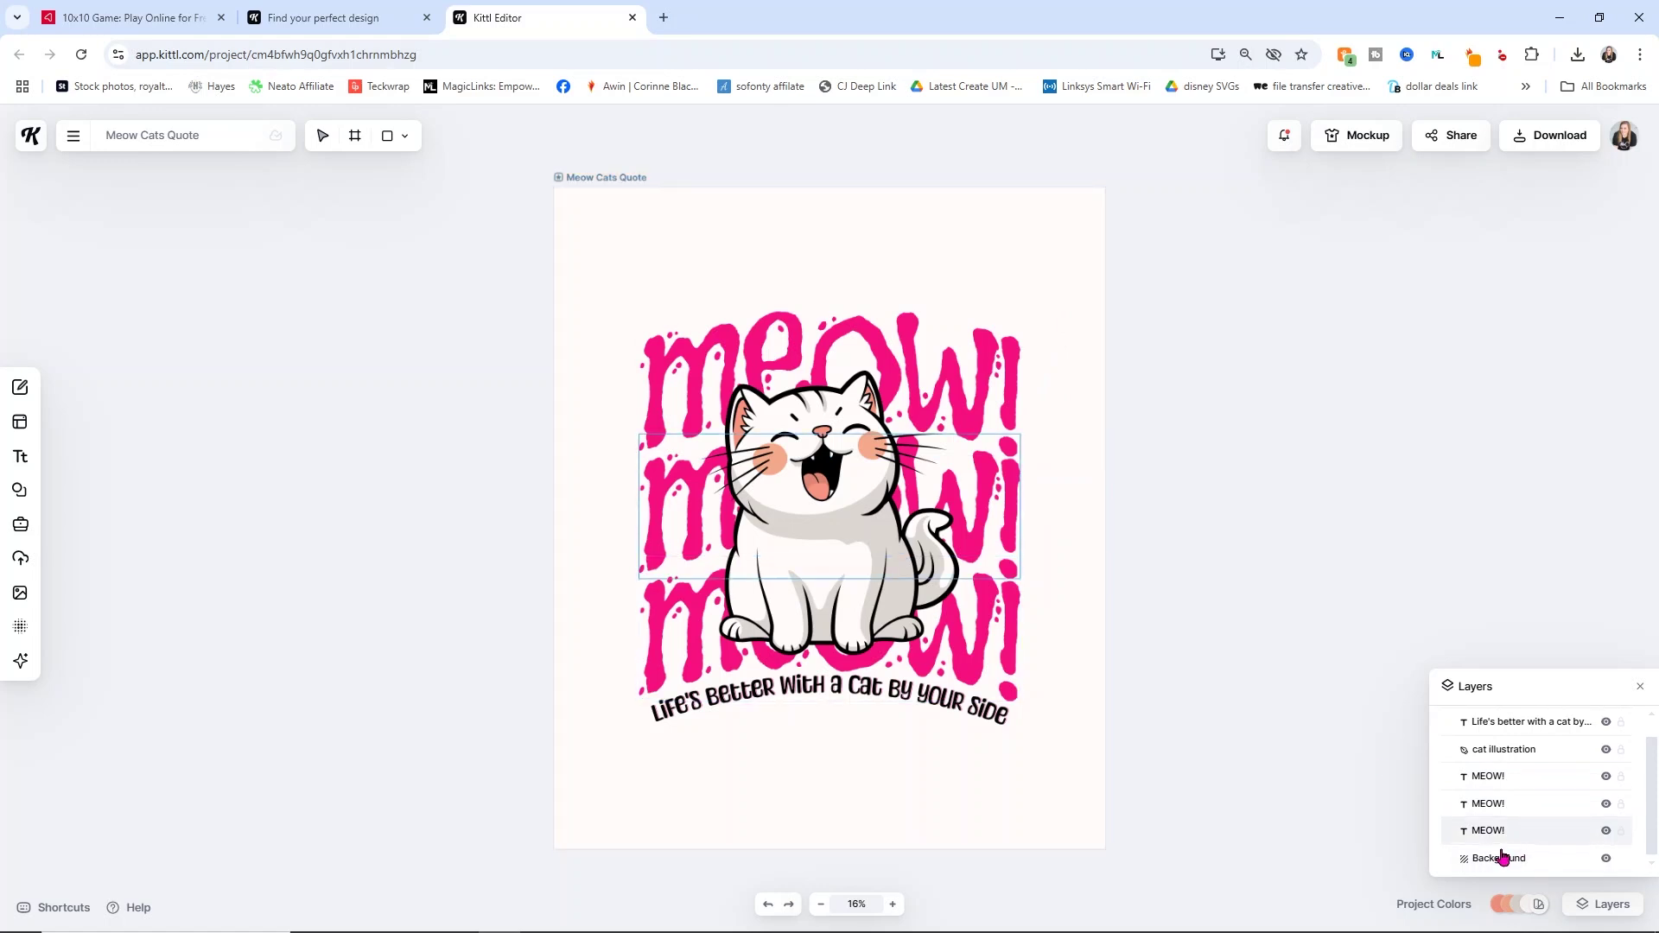
left_click(1606, 859)
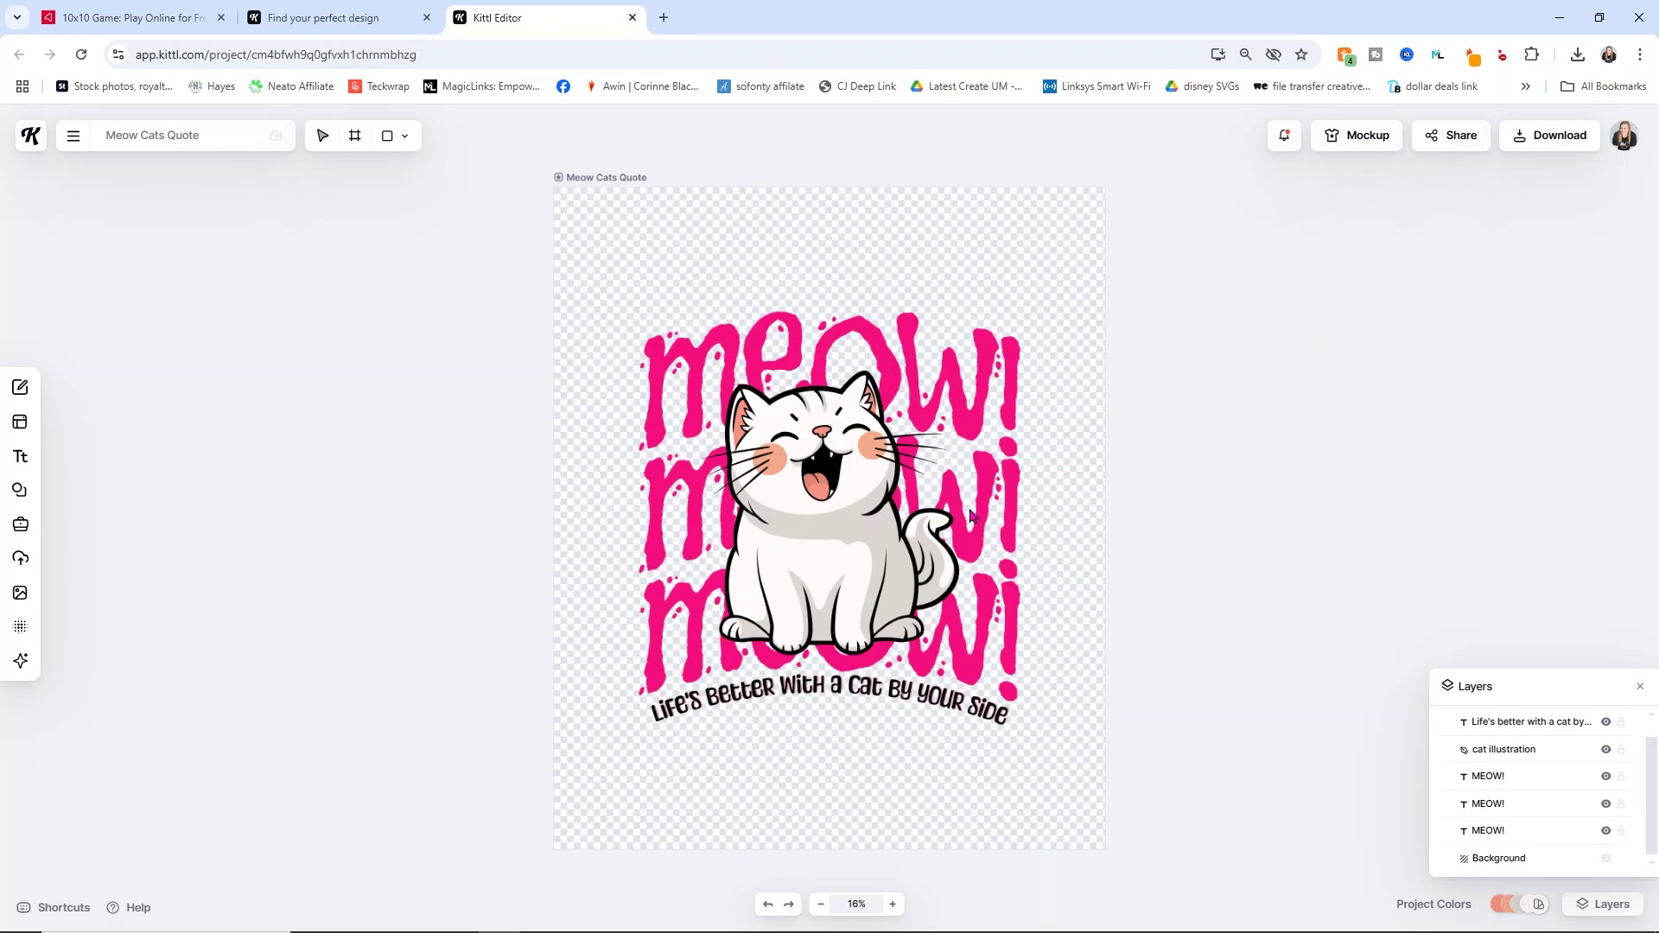
- Try the Nugets and Orbitron typefaces on the top MEOW! text, and settle on Ambery Garden
left_click(1501, 783)
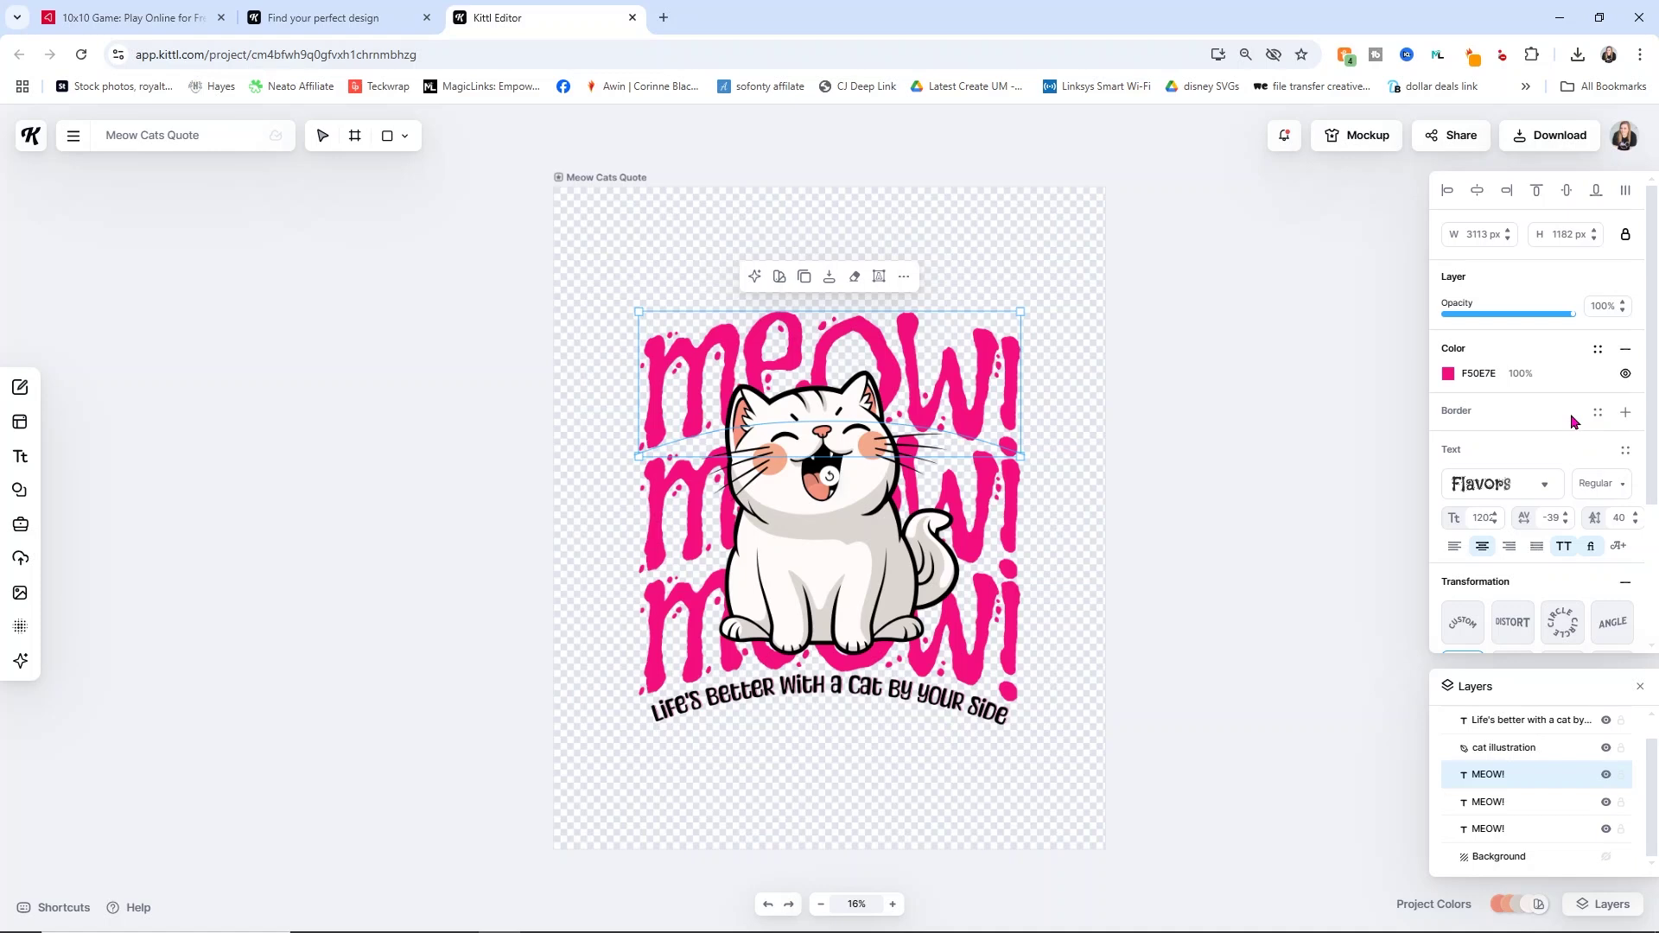
left_click(1544, 495)
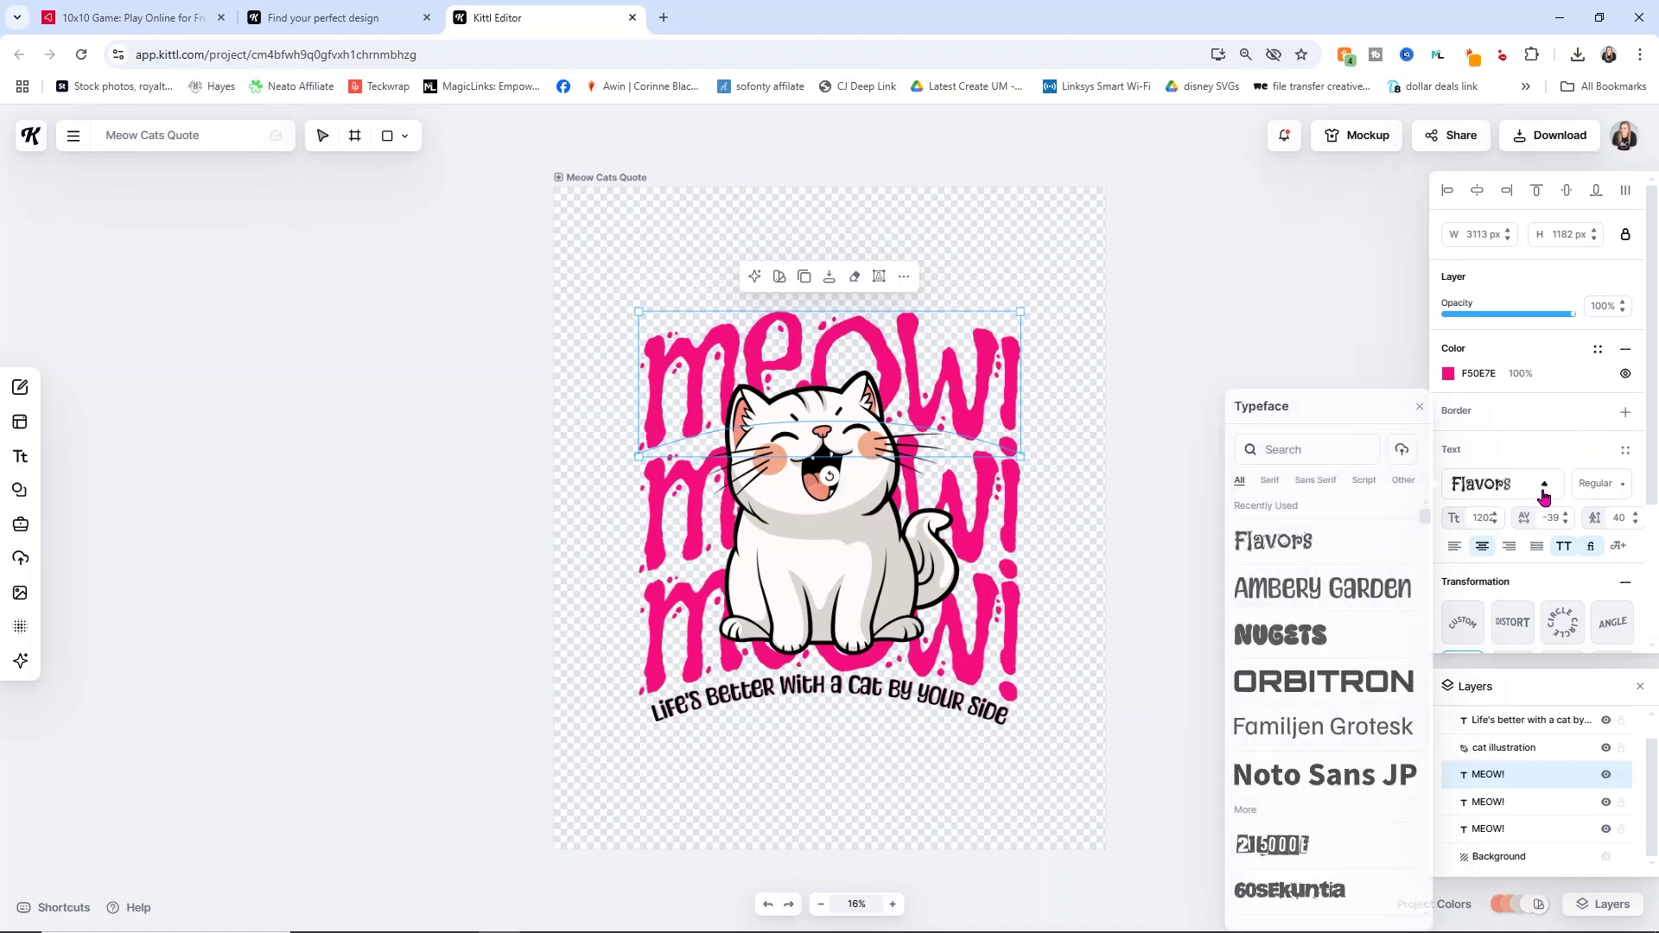
left_click(1294, 639)
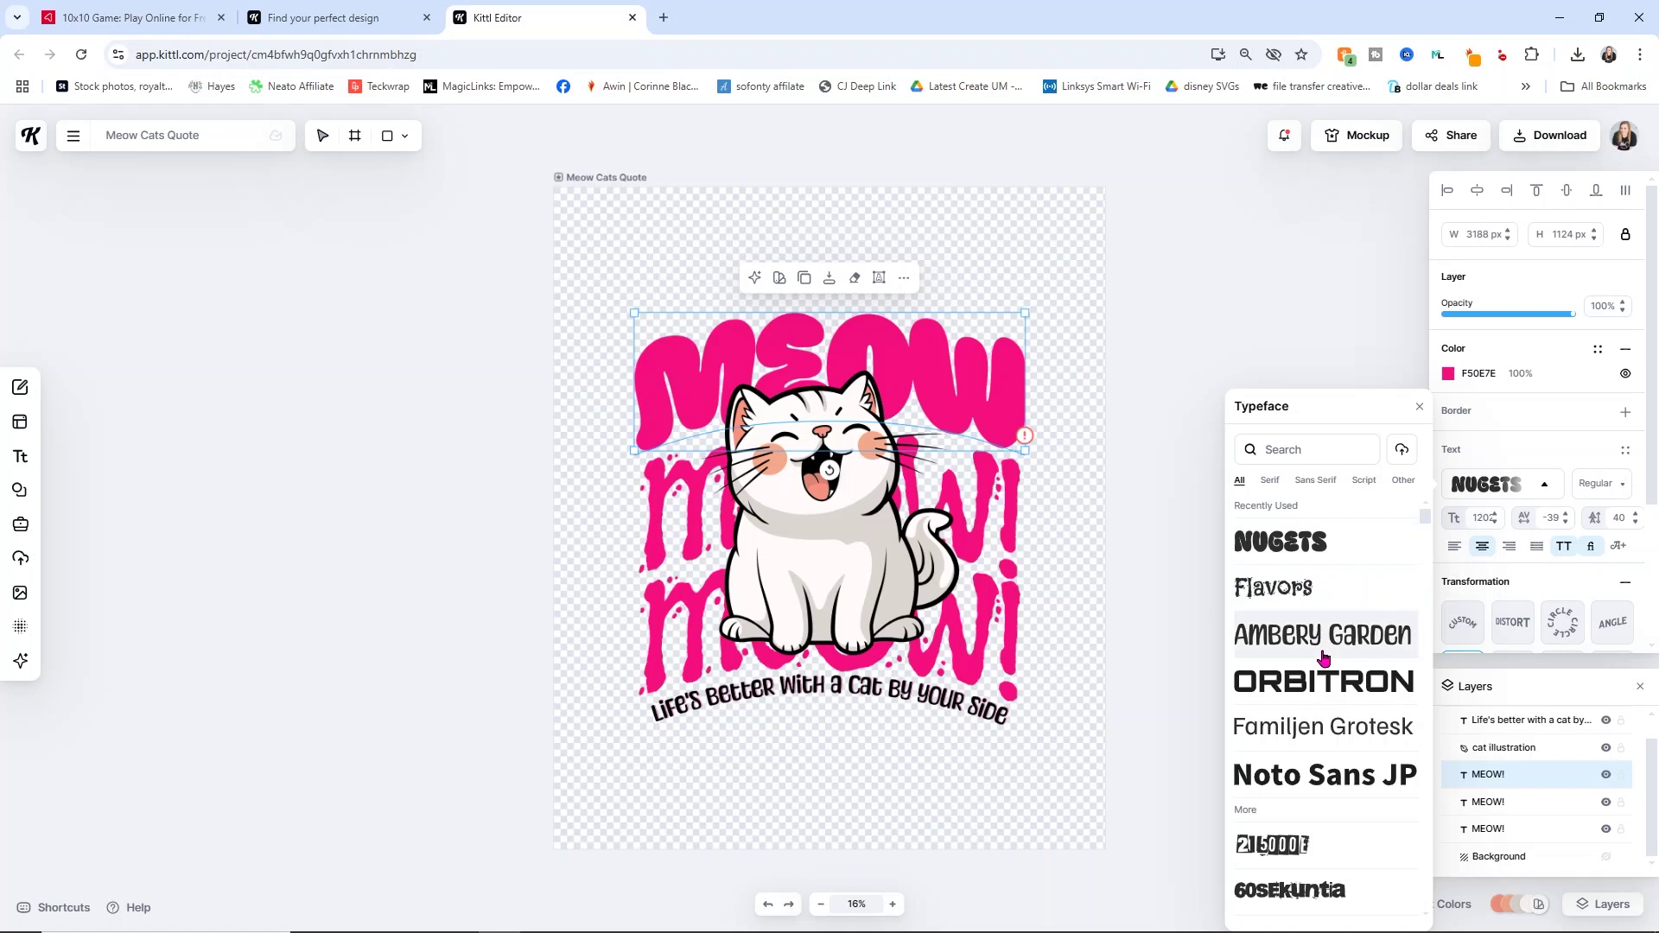
left_click(1323, 655)
left_click(1325, 682)
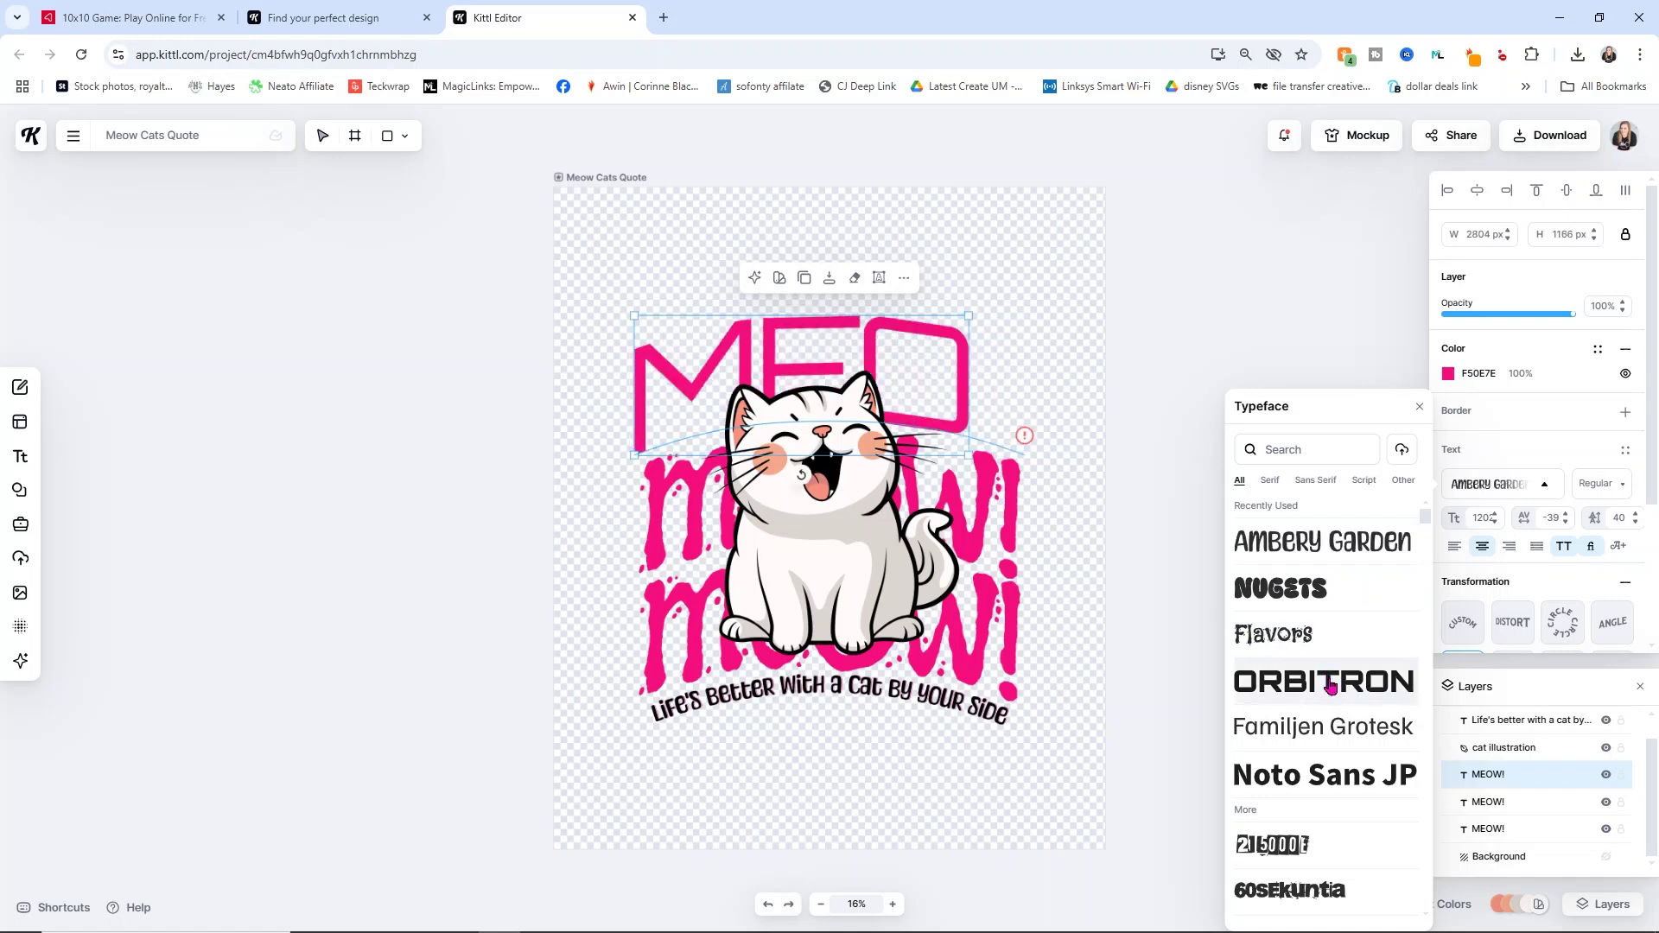
left_click(1319, 591)
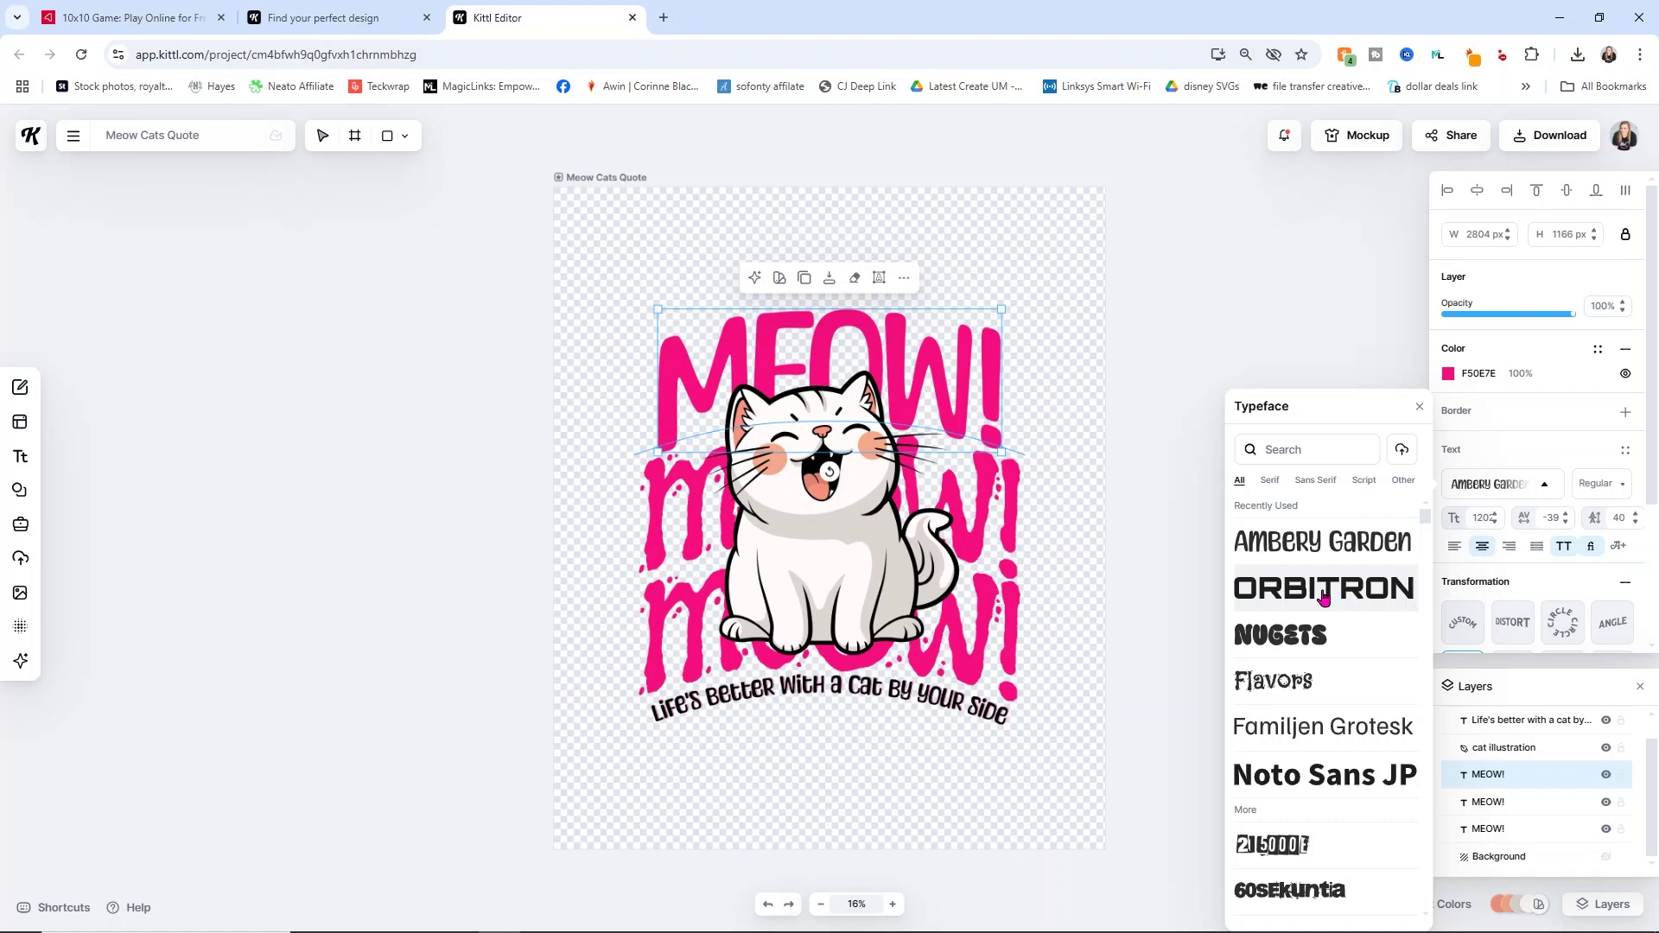
- Recolor the top MEOW! text to the solid blue 1992C1
left_click(1472, 373)
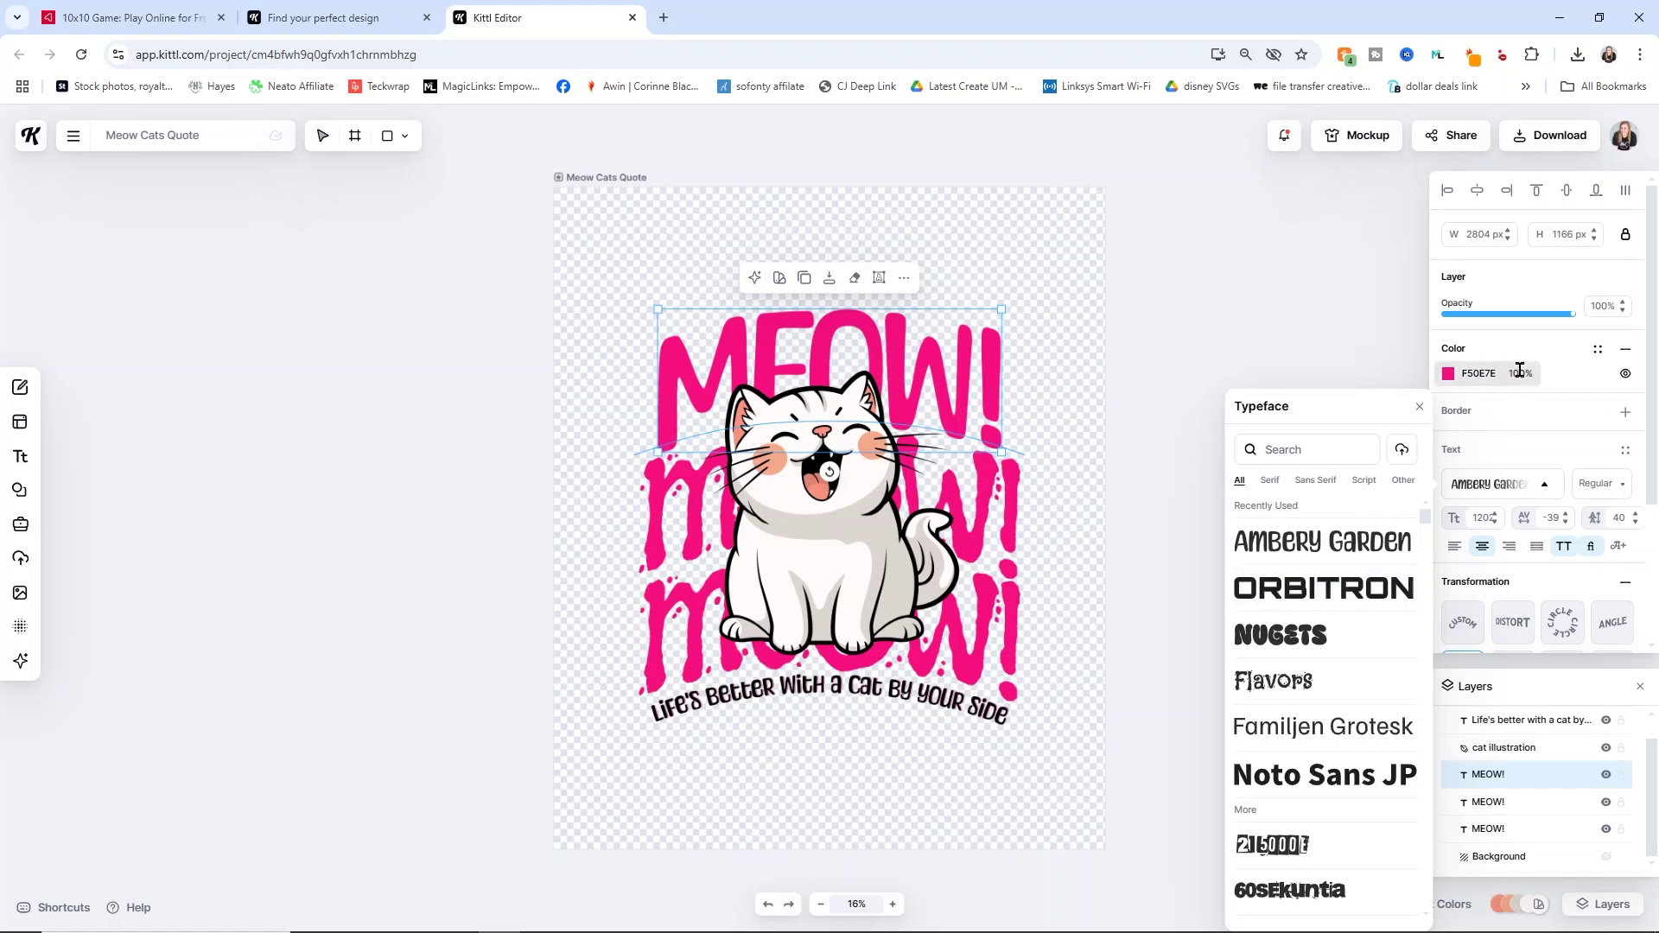
left_click(1448, 373)
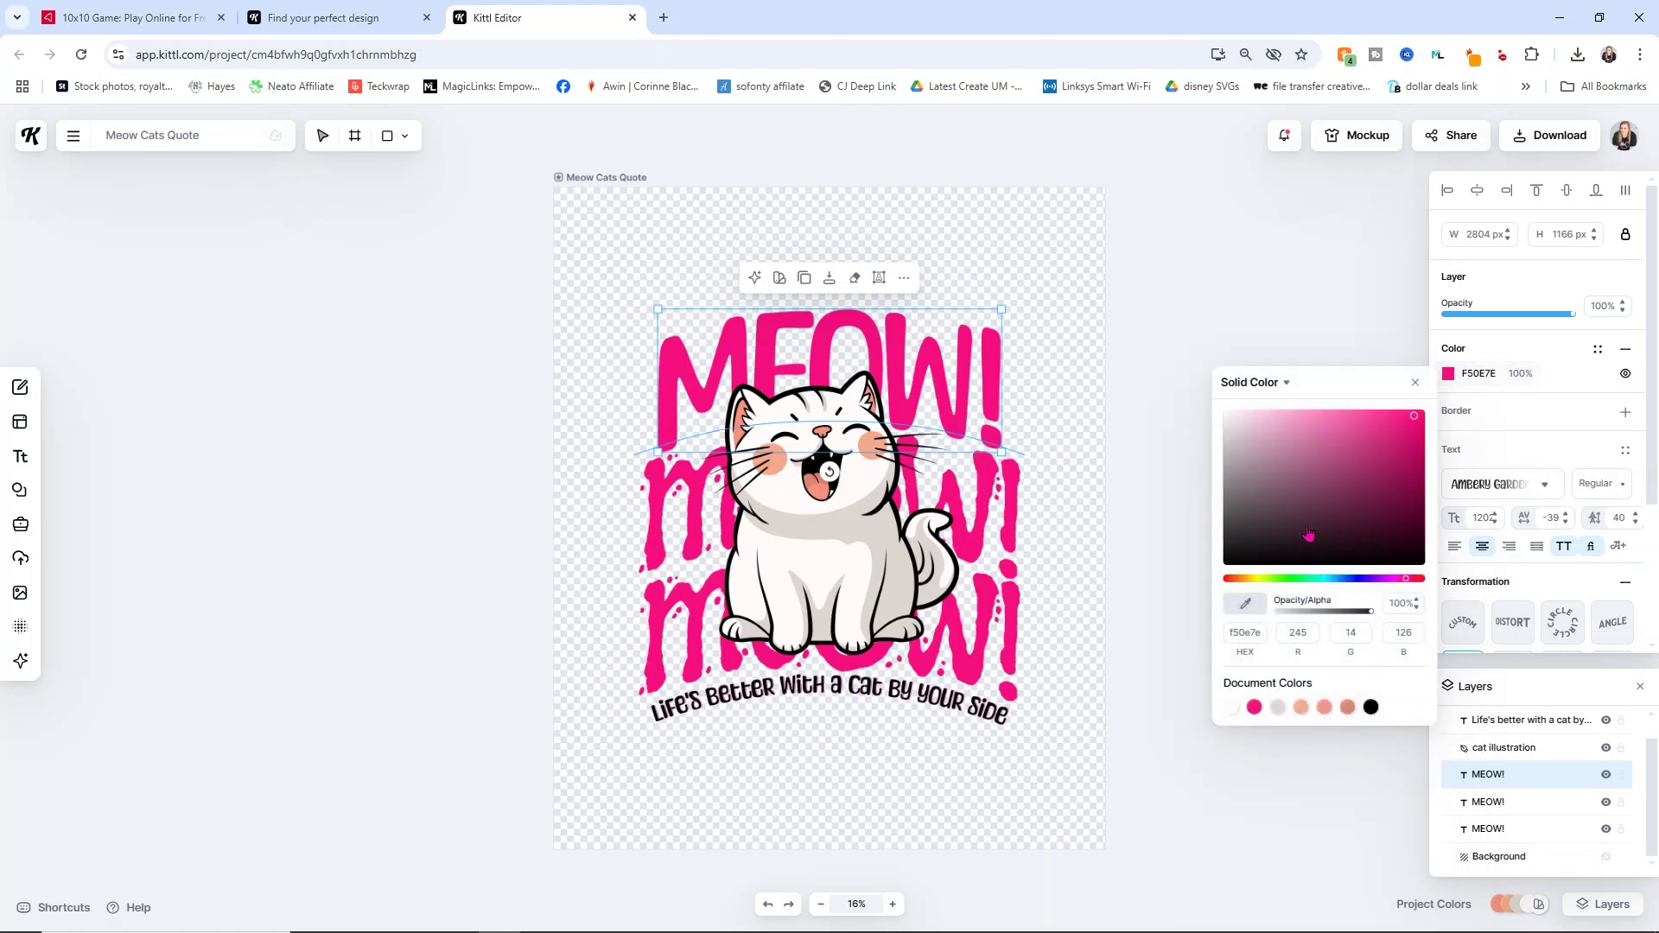
left_click(1326, 579)
mouse_move(1327, 581)
left_mouse_down()
mouse_move(1421, 582)
mouse_move(1337, 584)
left_mouse_up()
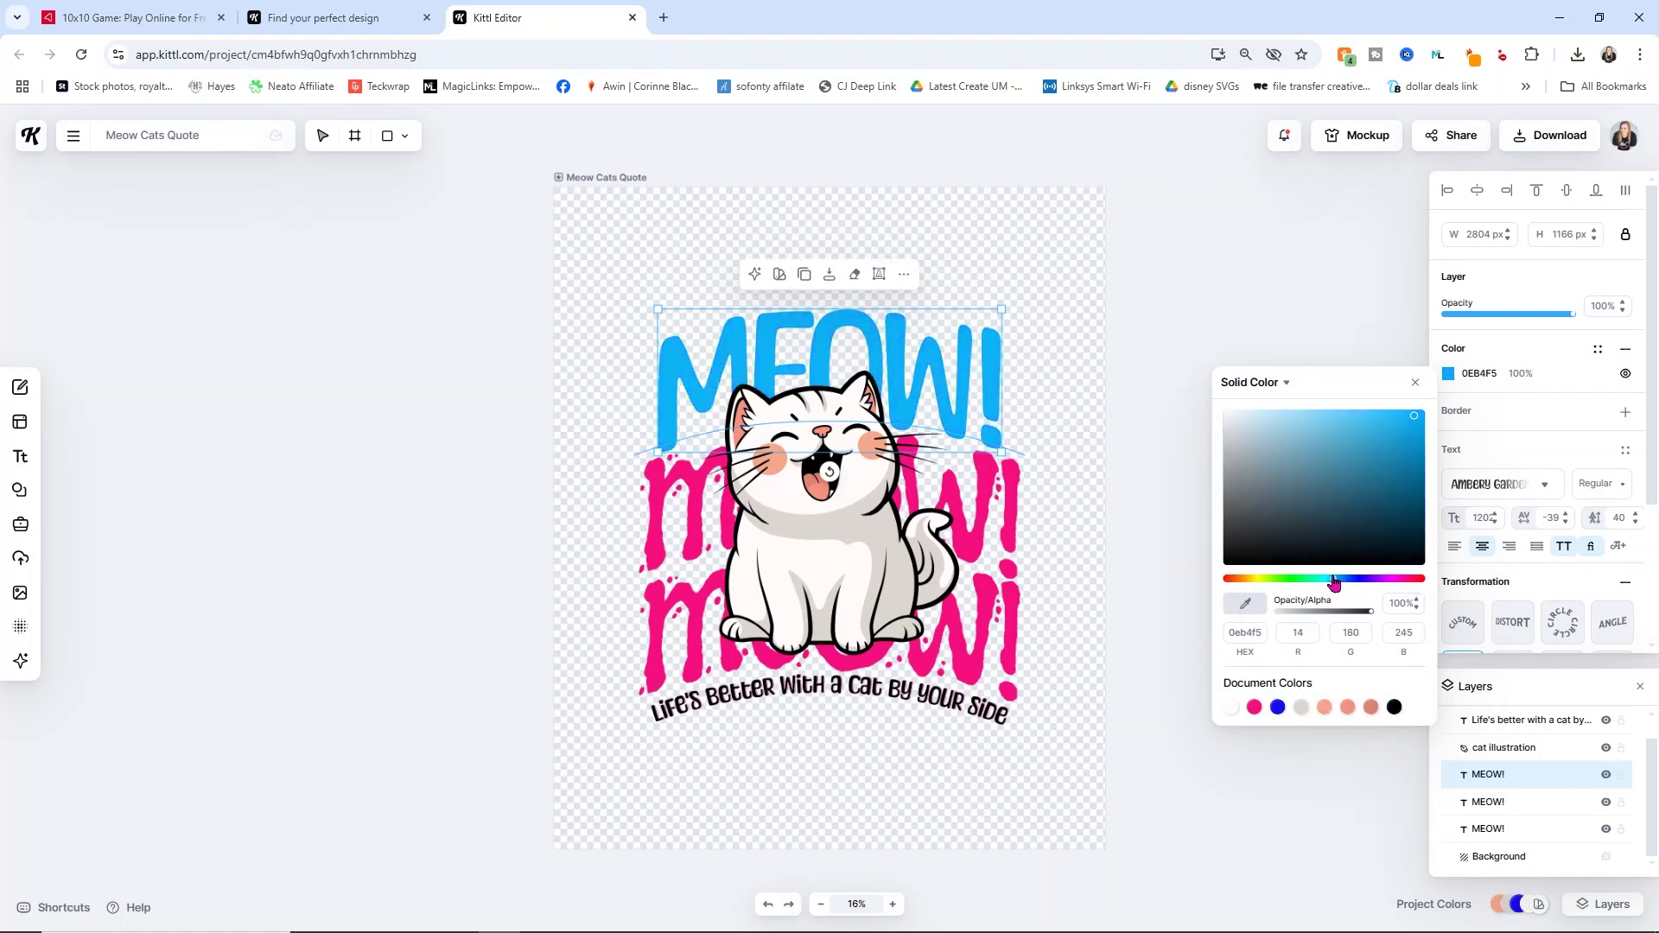
left_click_drag(1412, 420, 1399, 449)
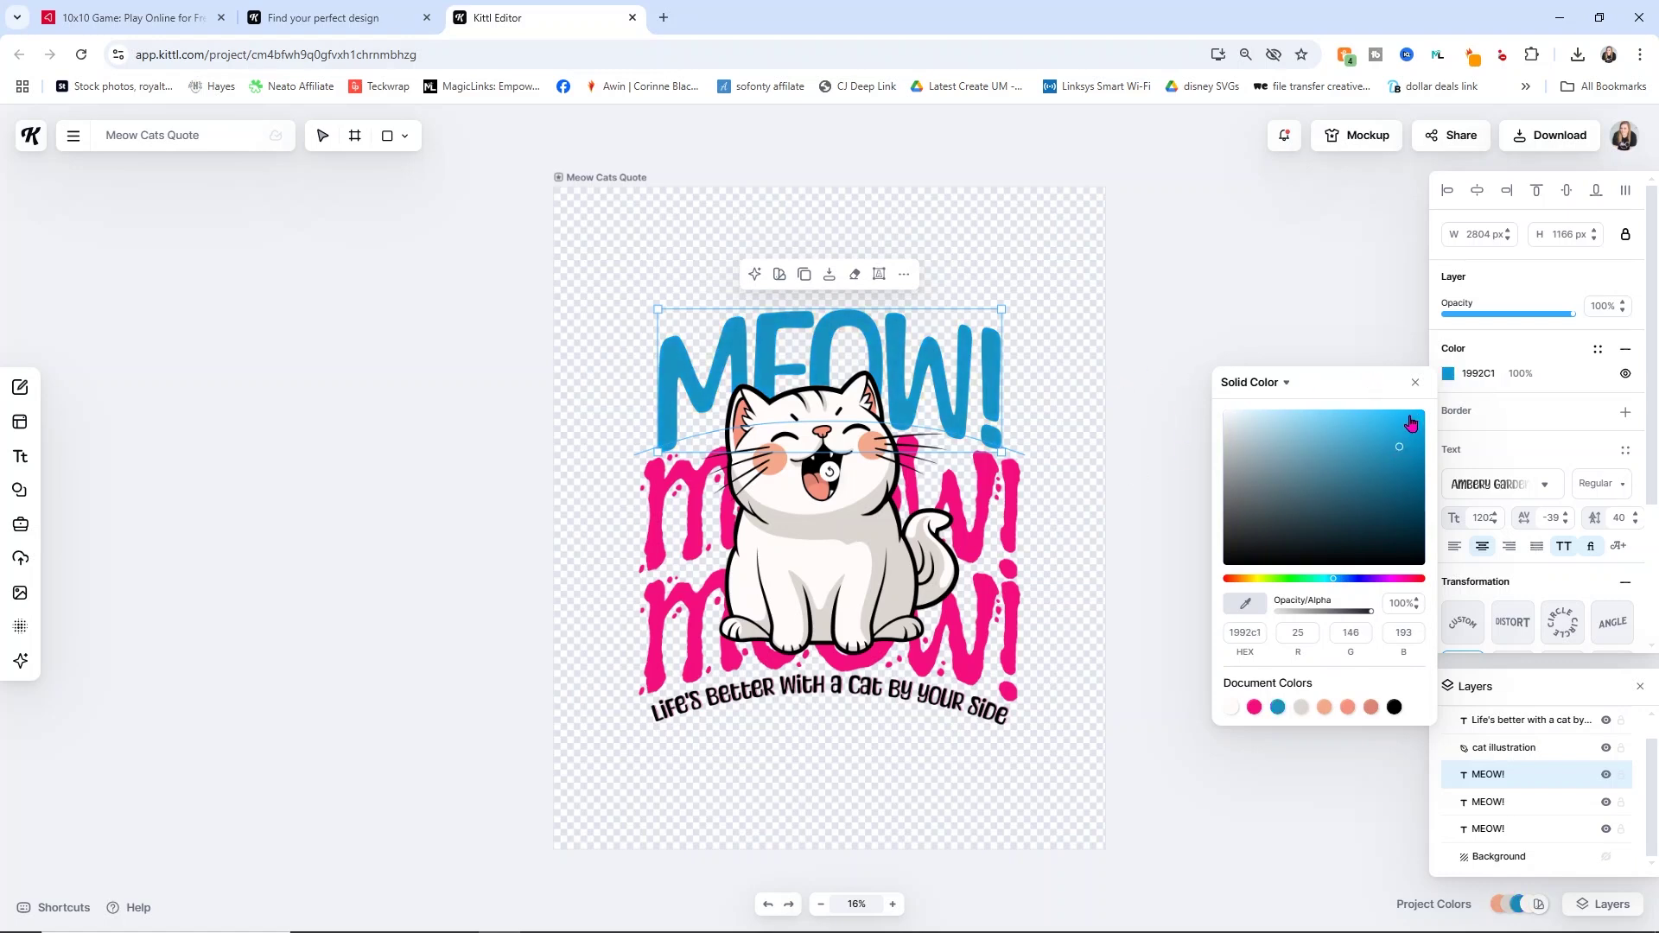
- Set the bottom MEOW! text to the Ambery Garden typeface and the blue document color 1992C1
left_click(1505, 802)
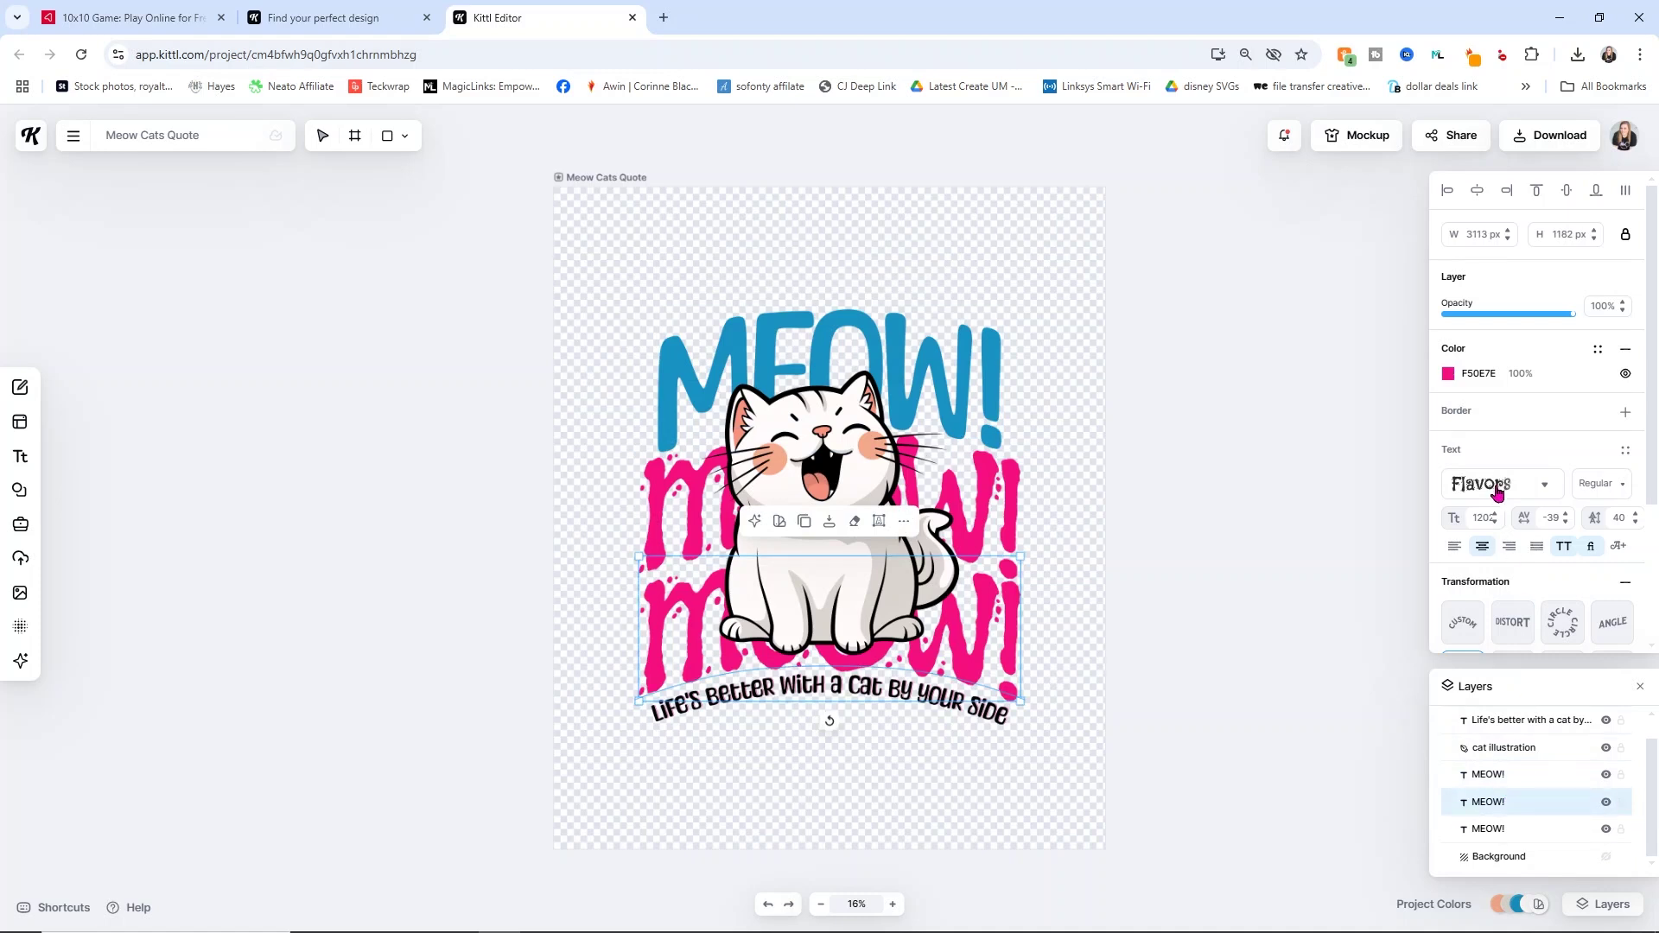
left_click(1469, 484)
left_click(1355, 544)
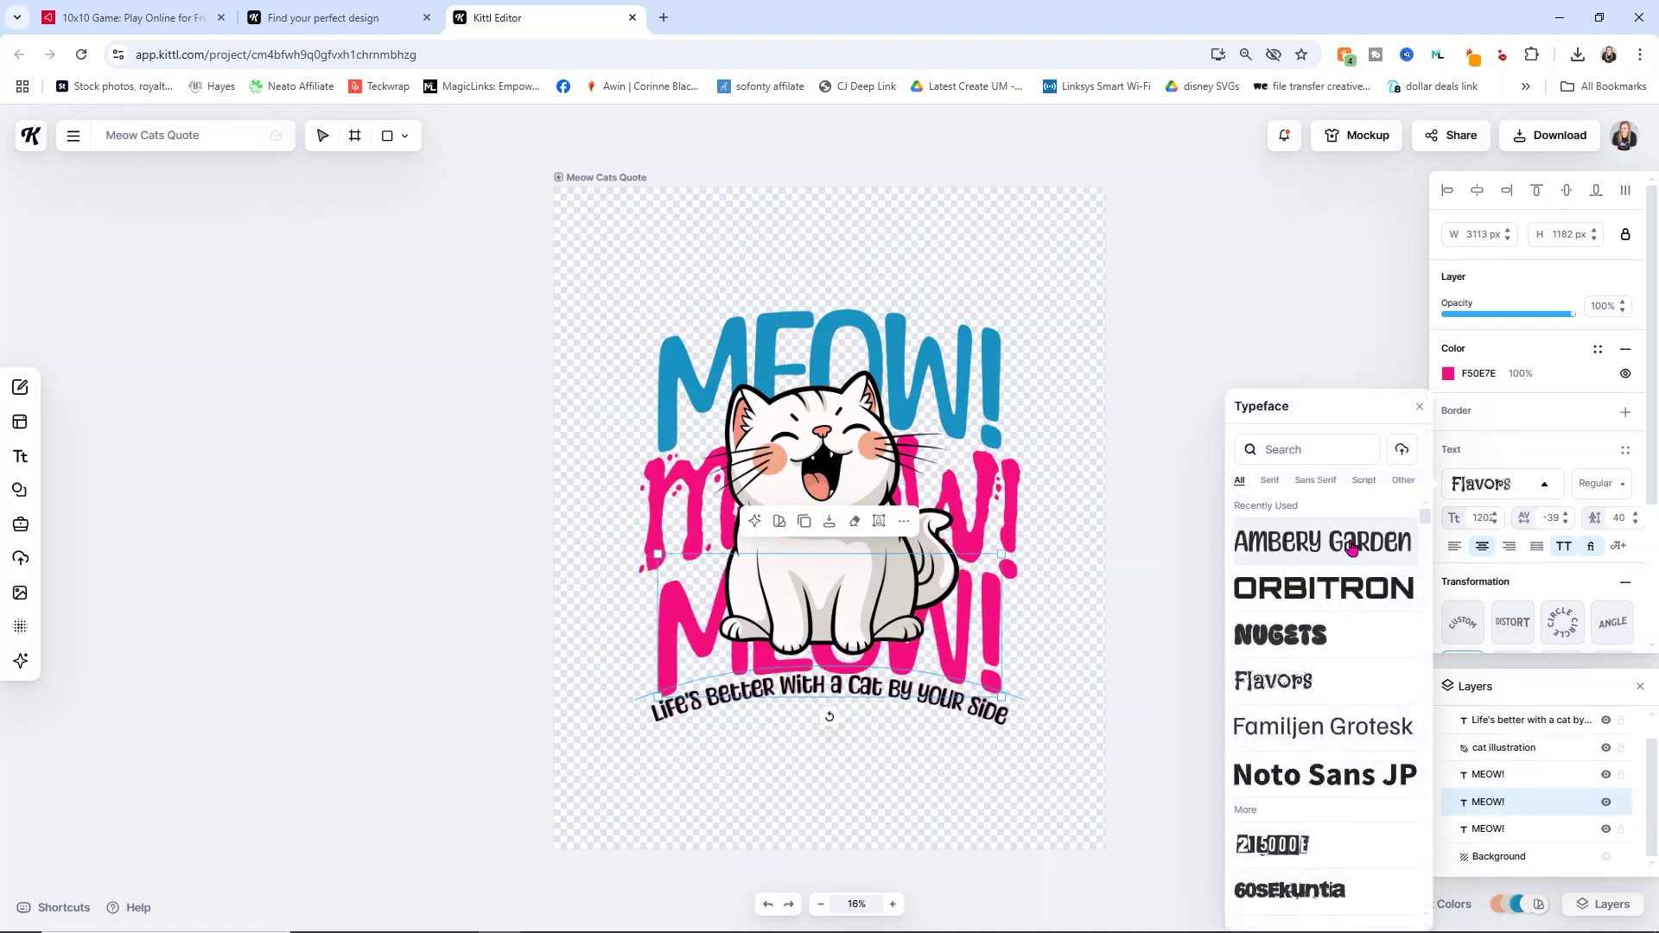
left_click(1447, 377)
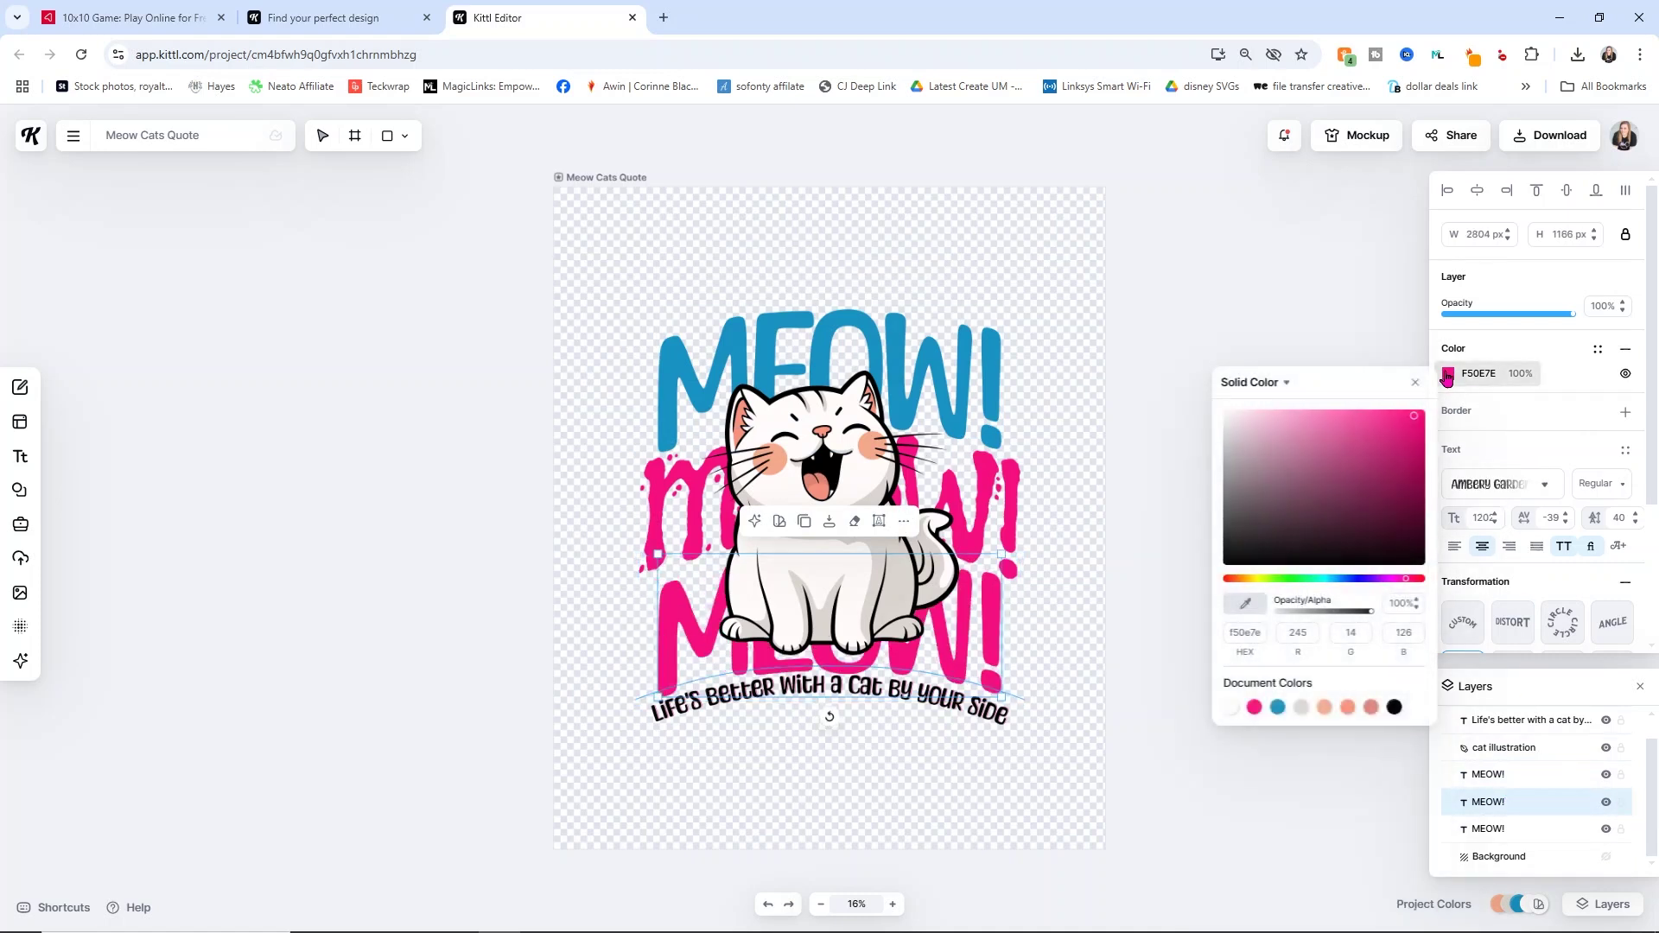
left_click(1278, 708)
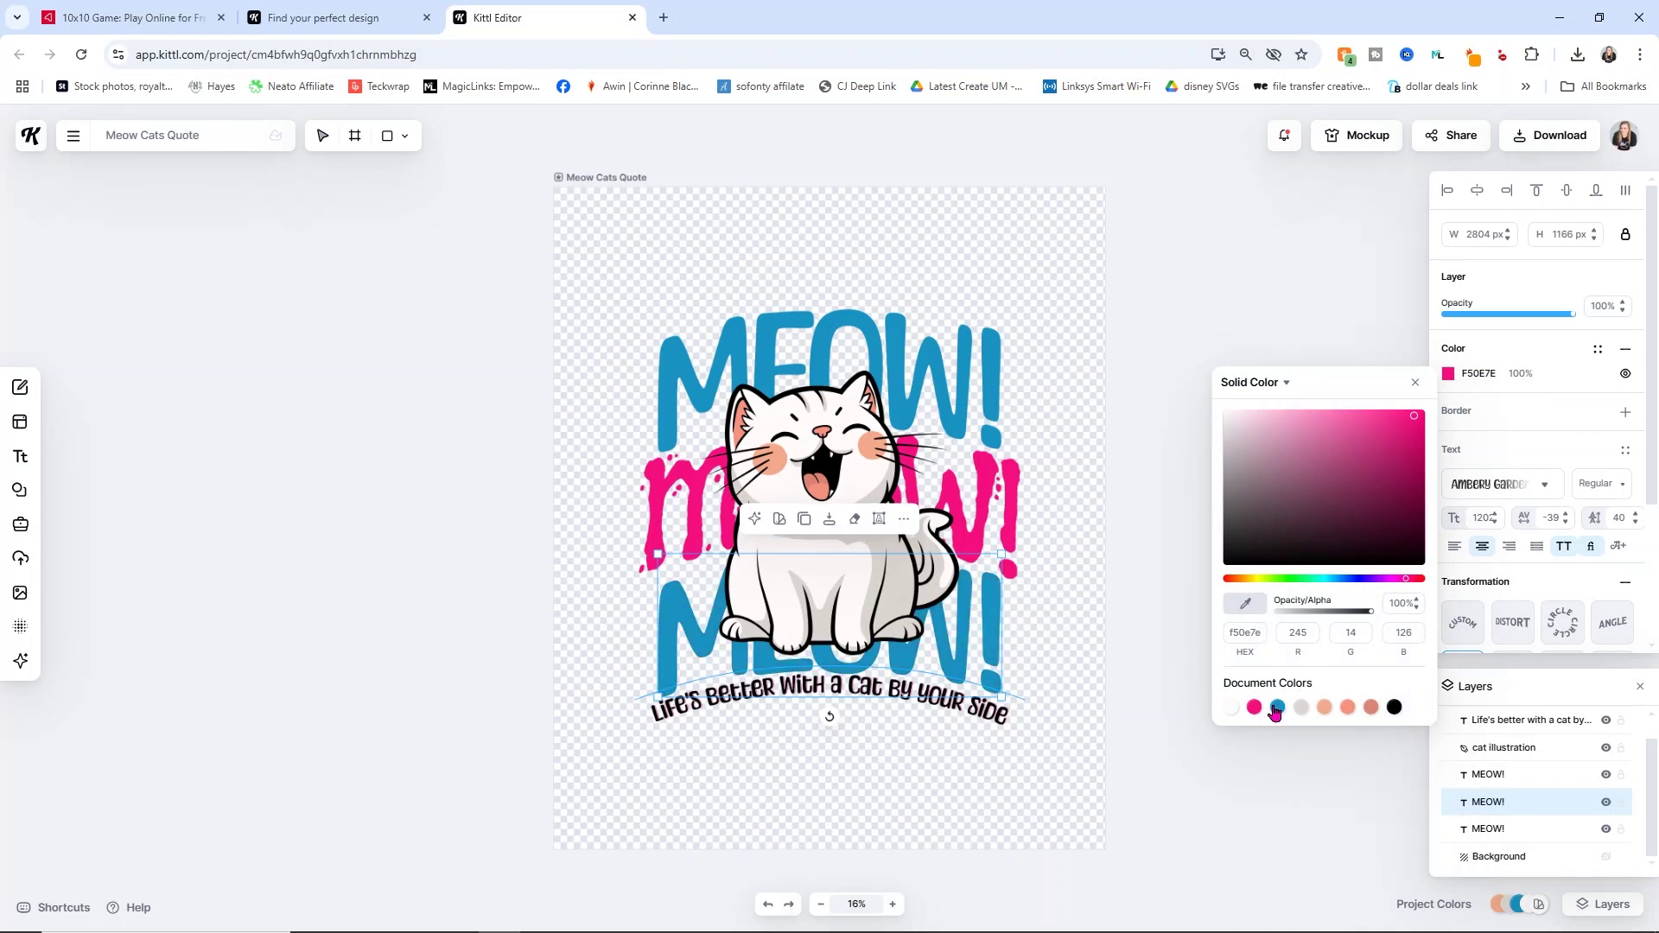
left_click(1277, 709)
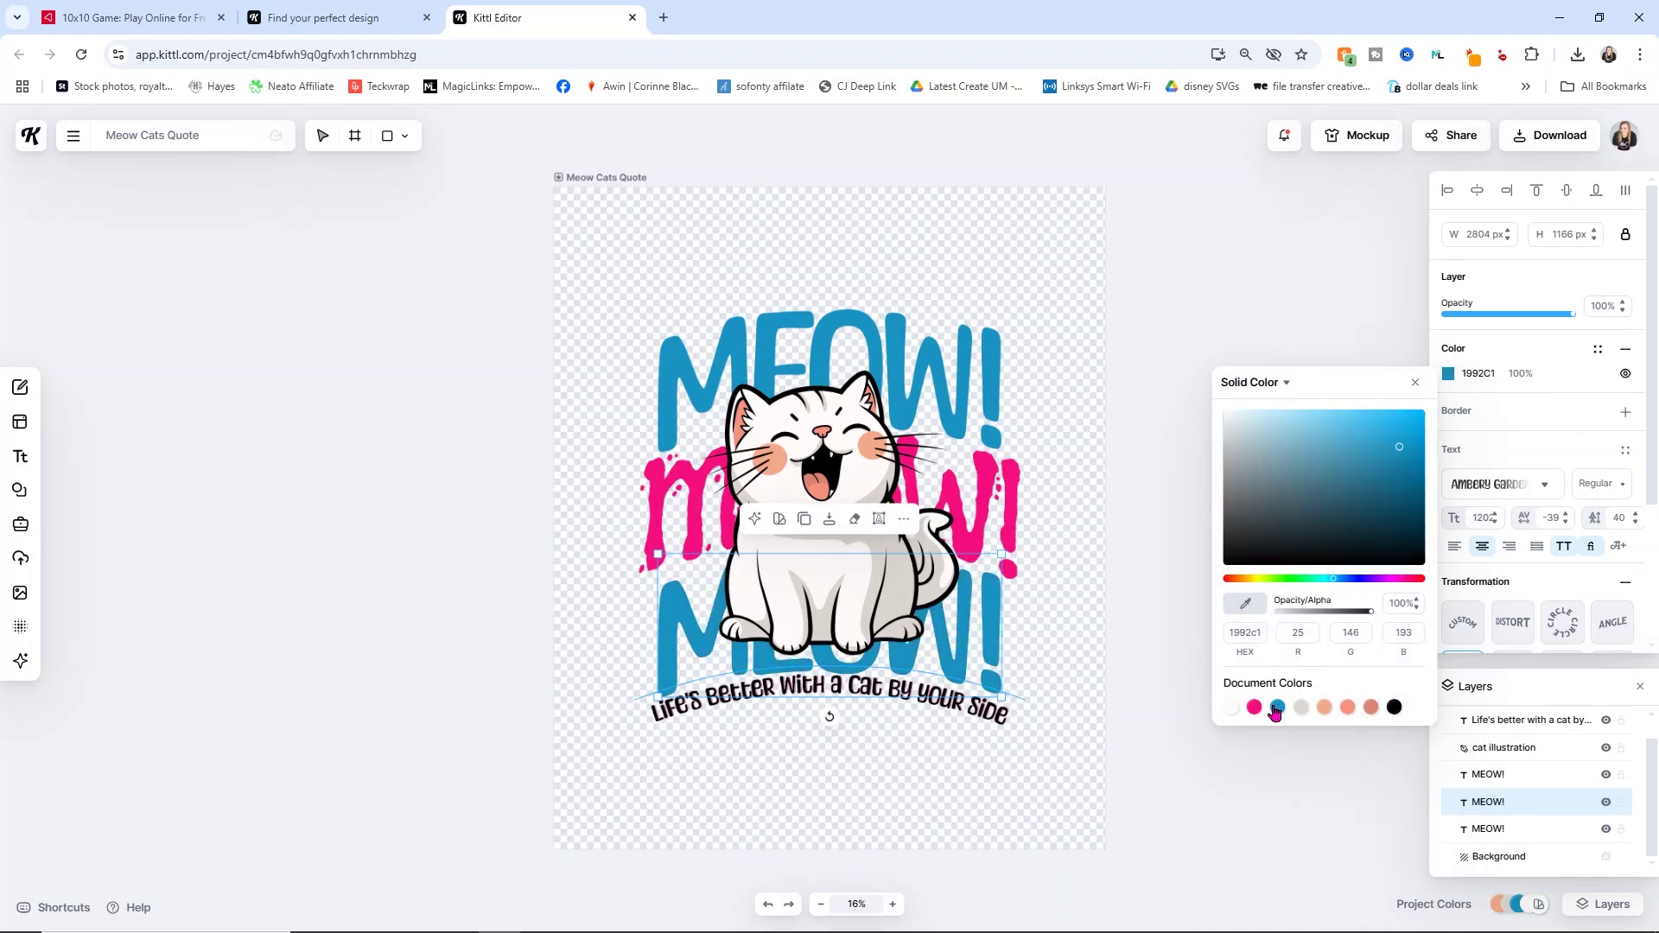
- Set the middle MEOW! text to the Ambery Garden typeface and the blue document color 1992C1
left_click(1501, 833)
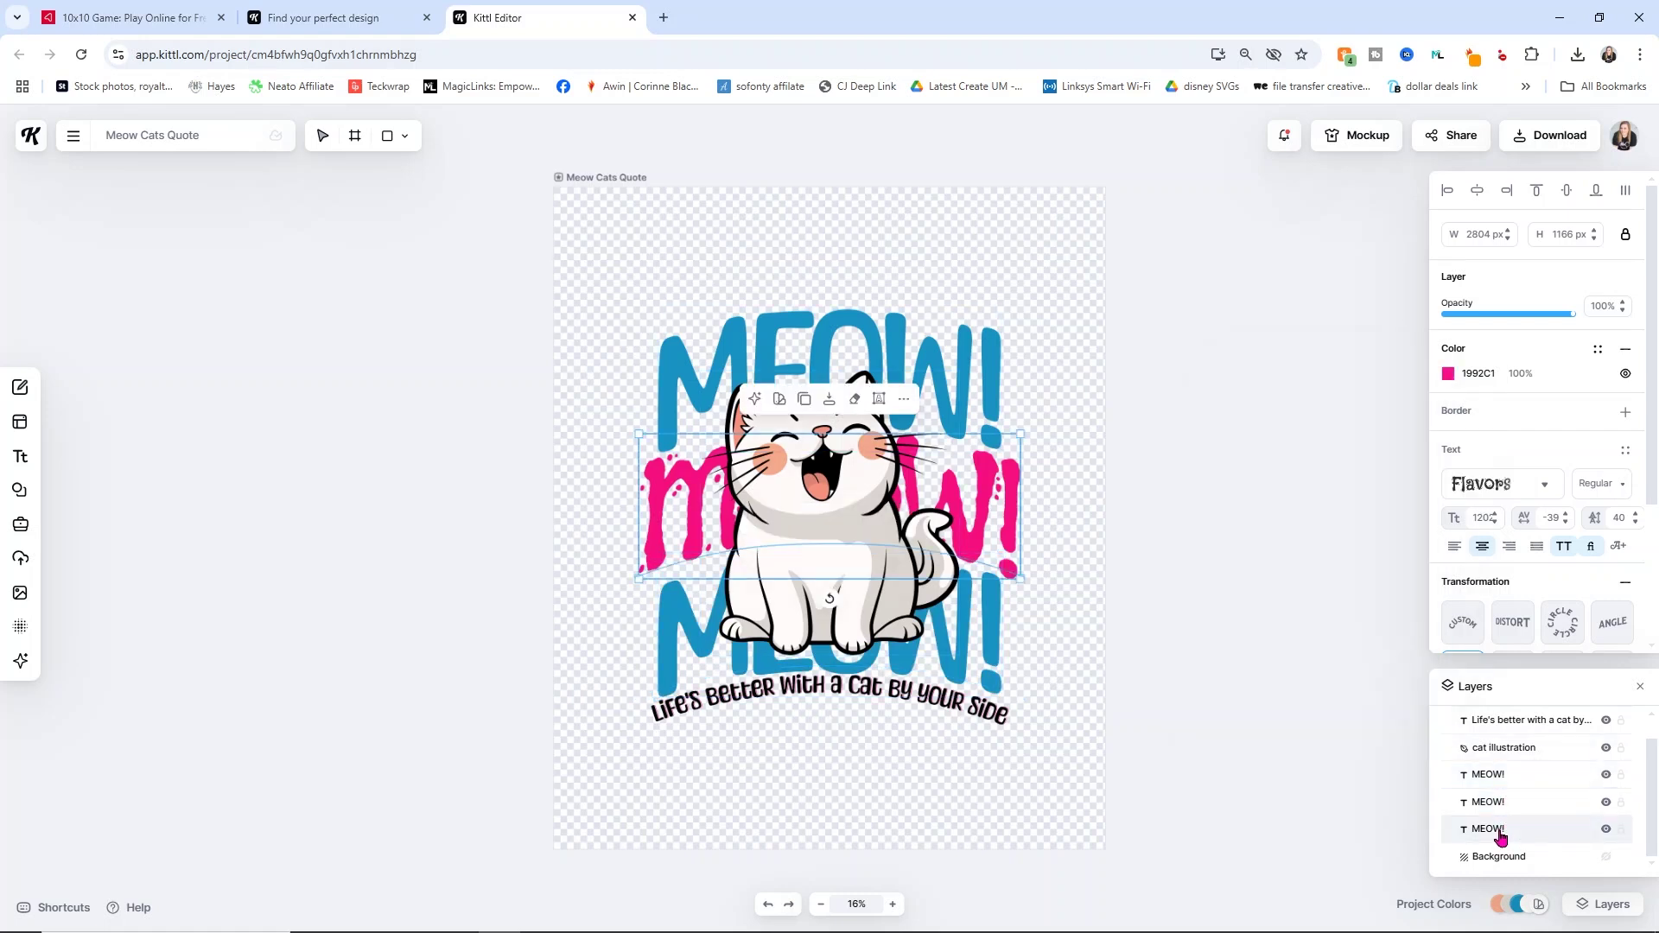
left_click(1475, 486)
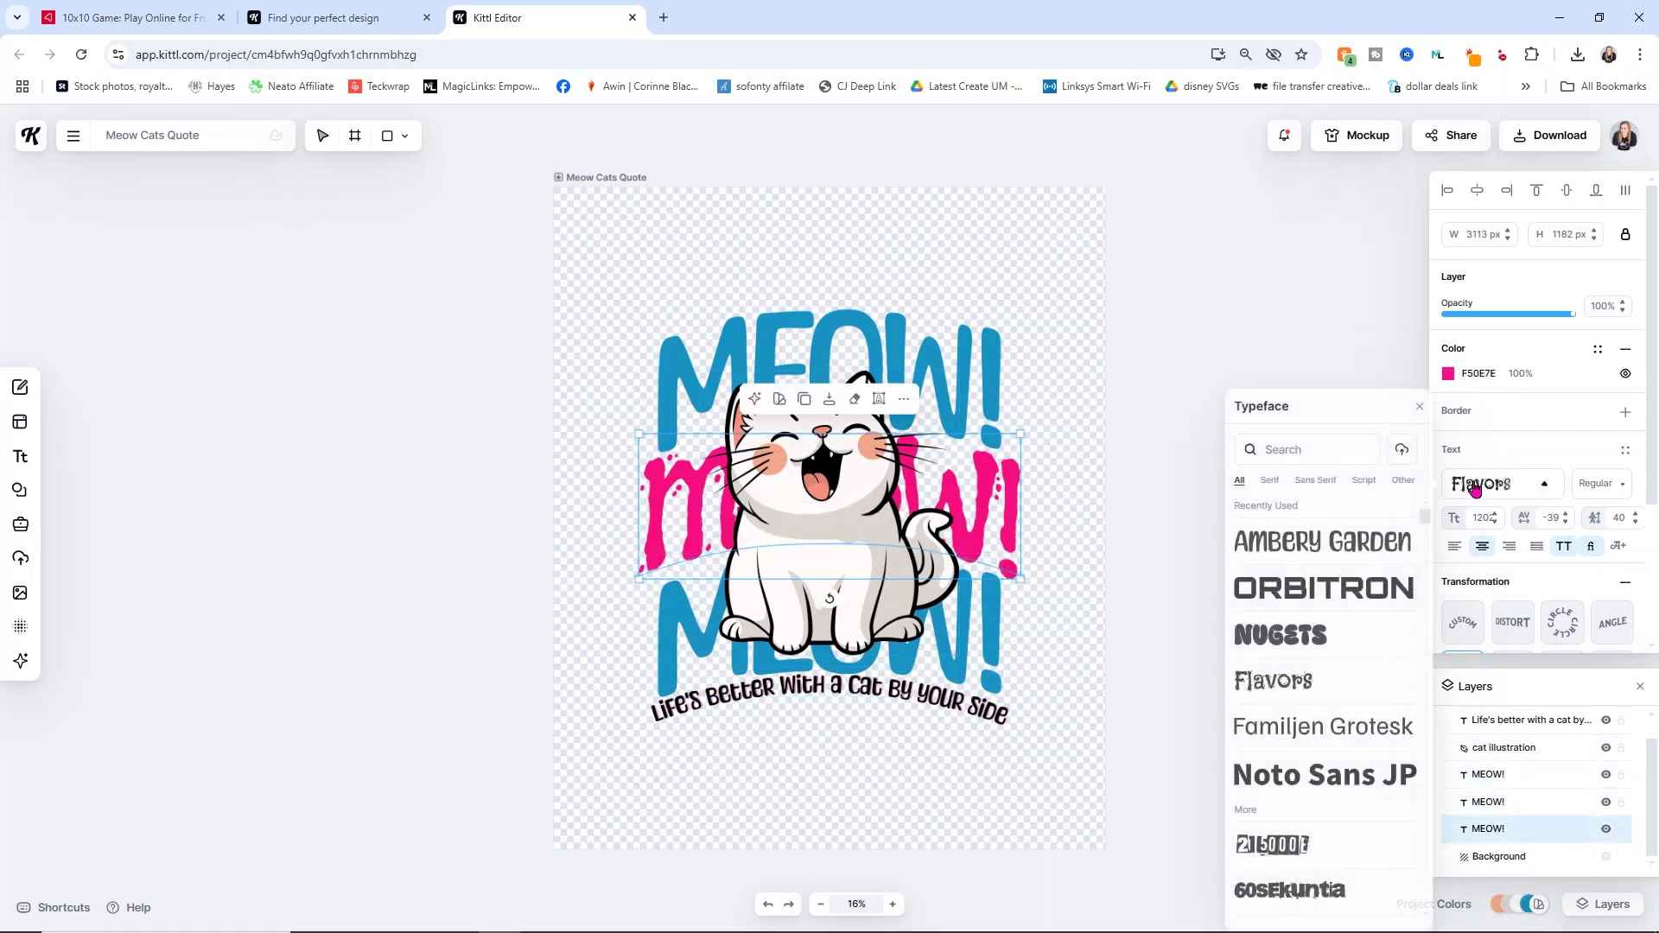
left_click(1391, 542)
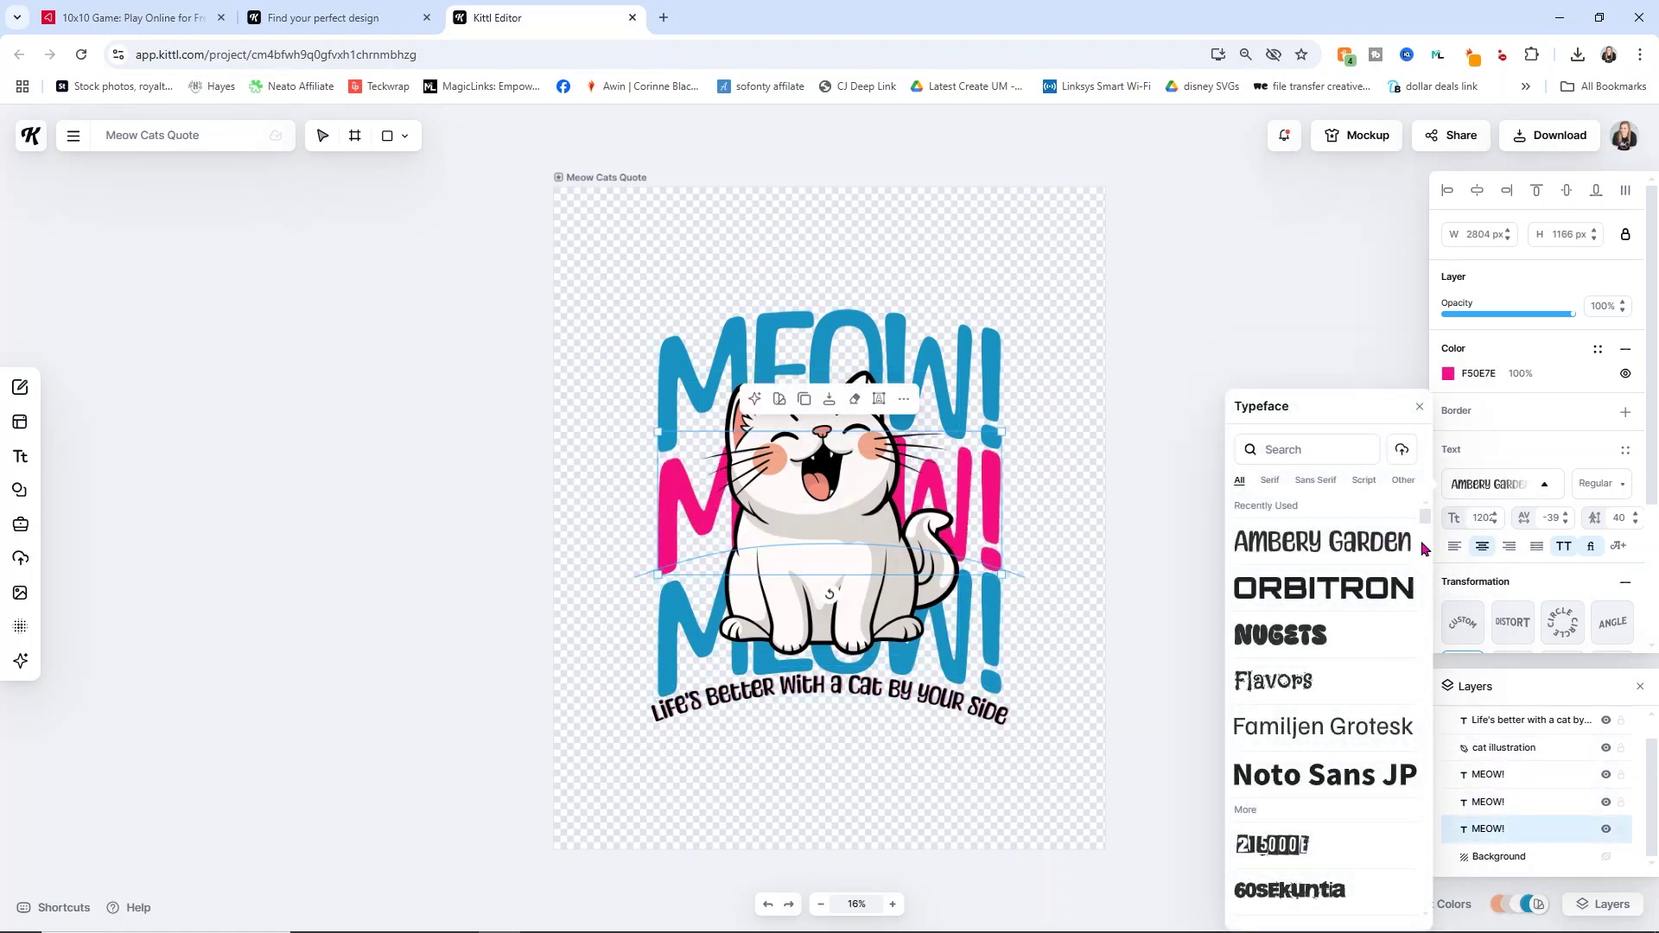
left_click(1448, 373)
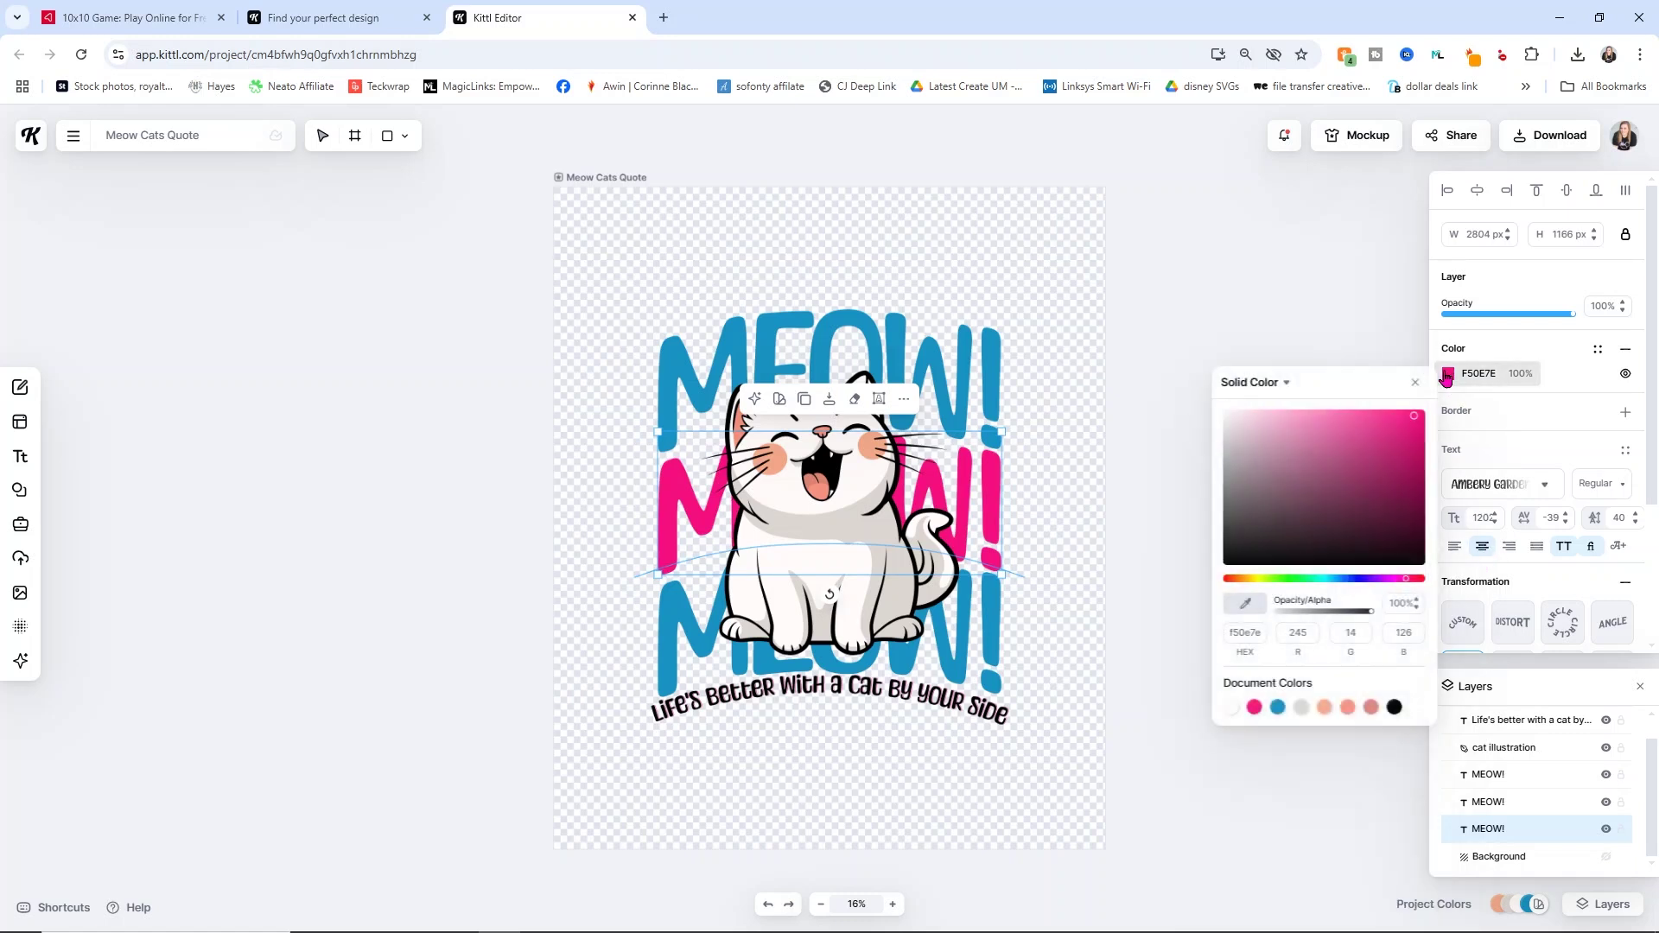
left_click(1278, 707)
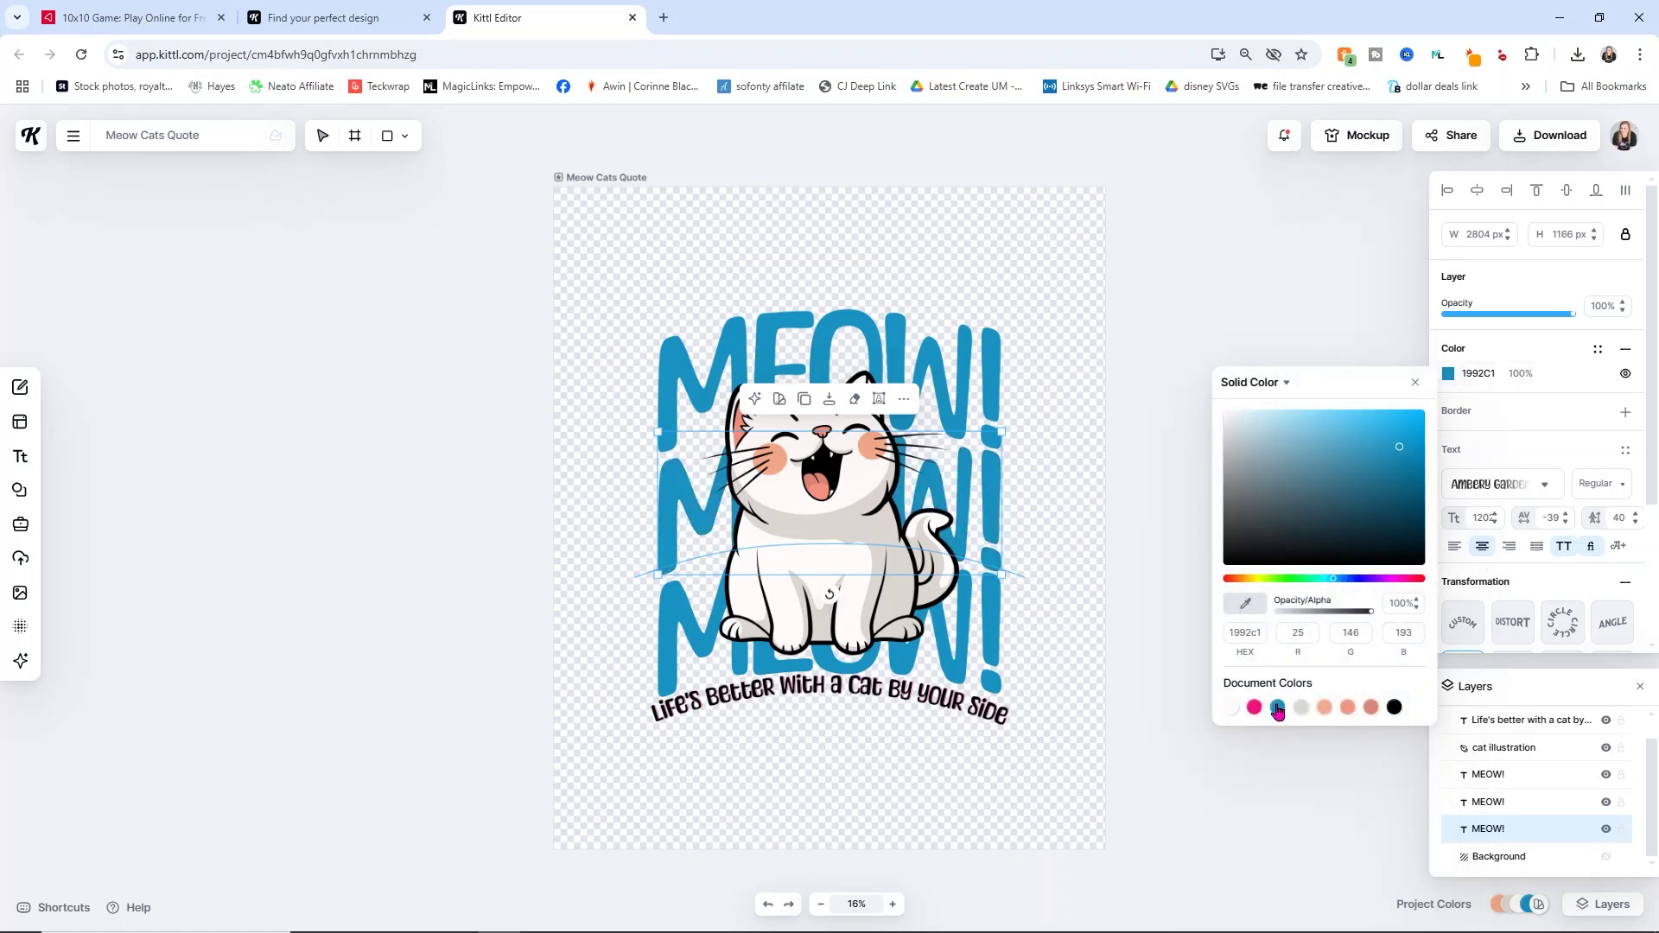
- Try Orbitron on the curved "Life's better with a cat by your side" text, and settle on the Nugets typeface
left_click(950, 707)
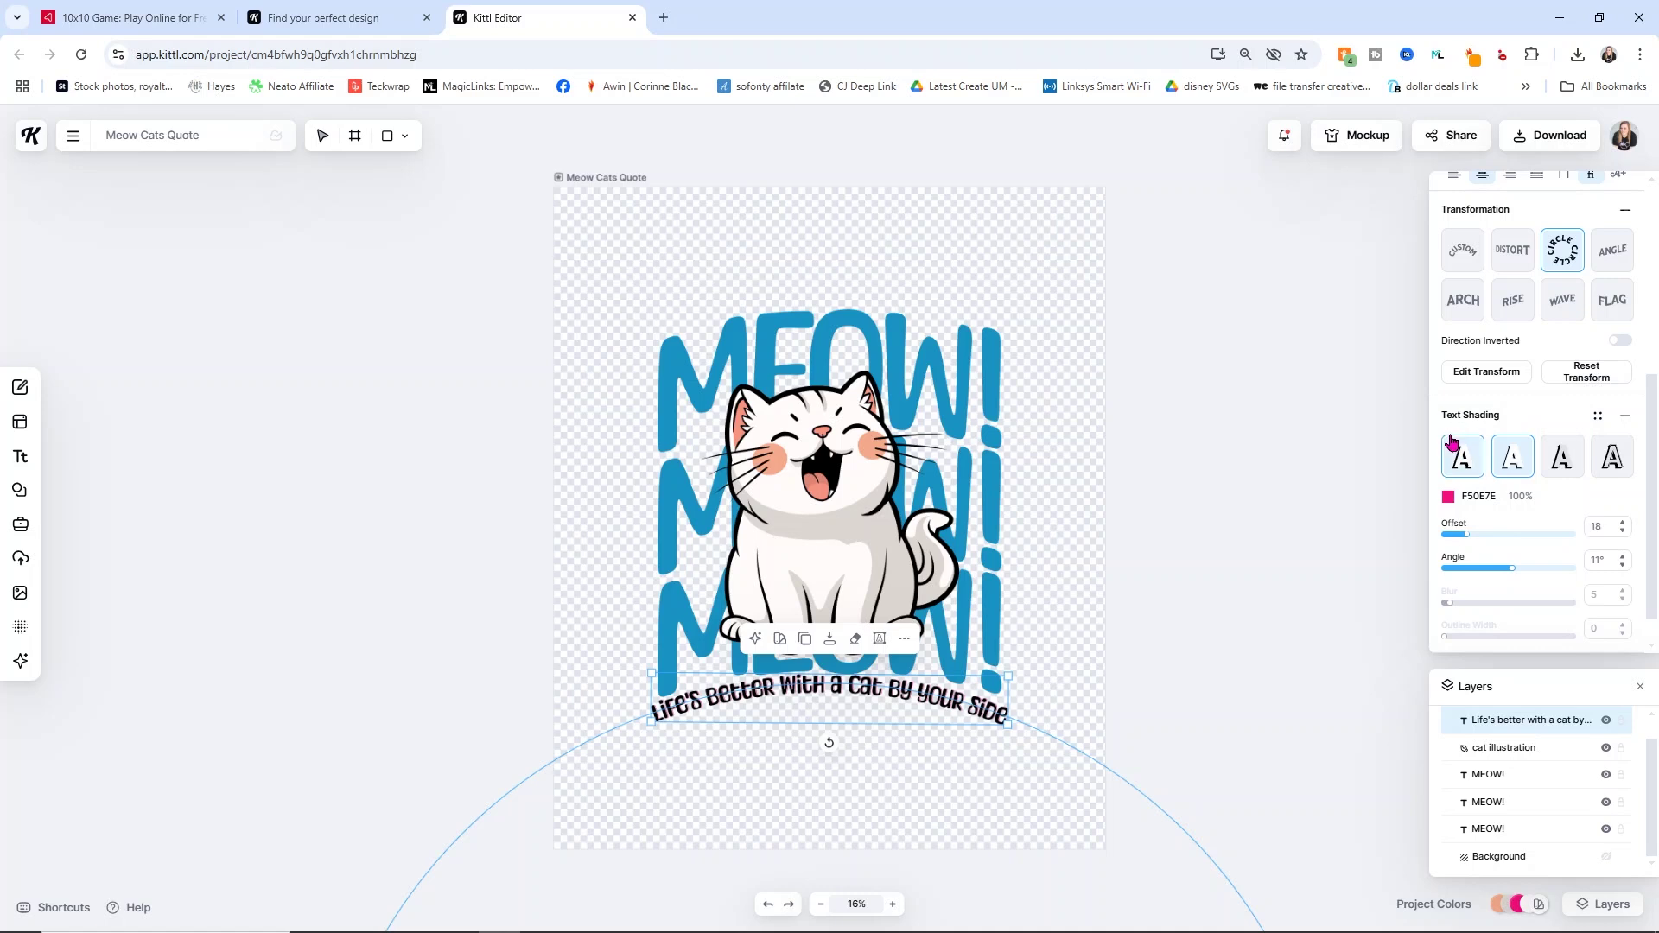
scroll(1484, 394, "up", 2)
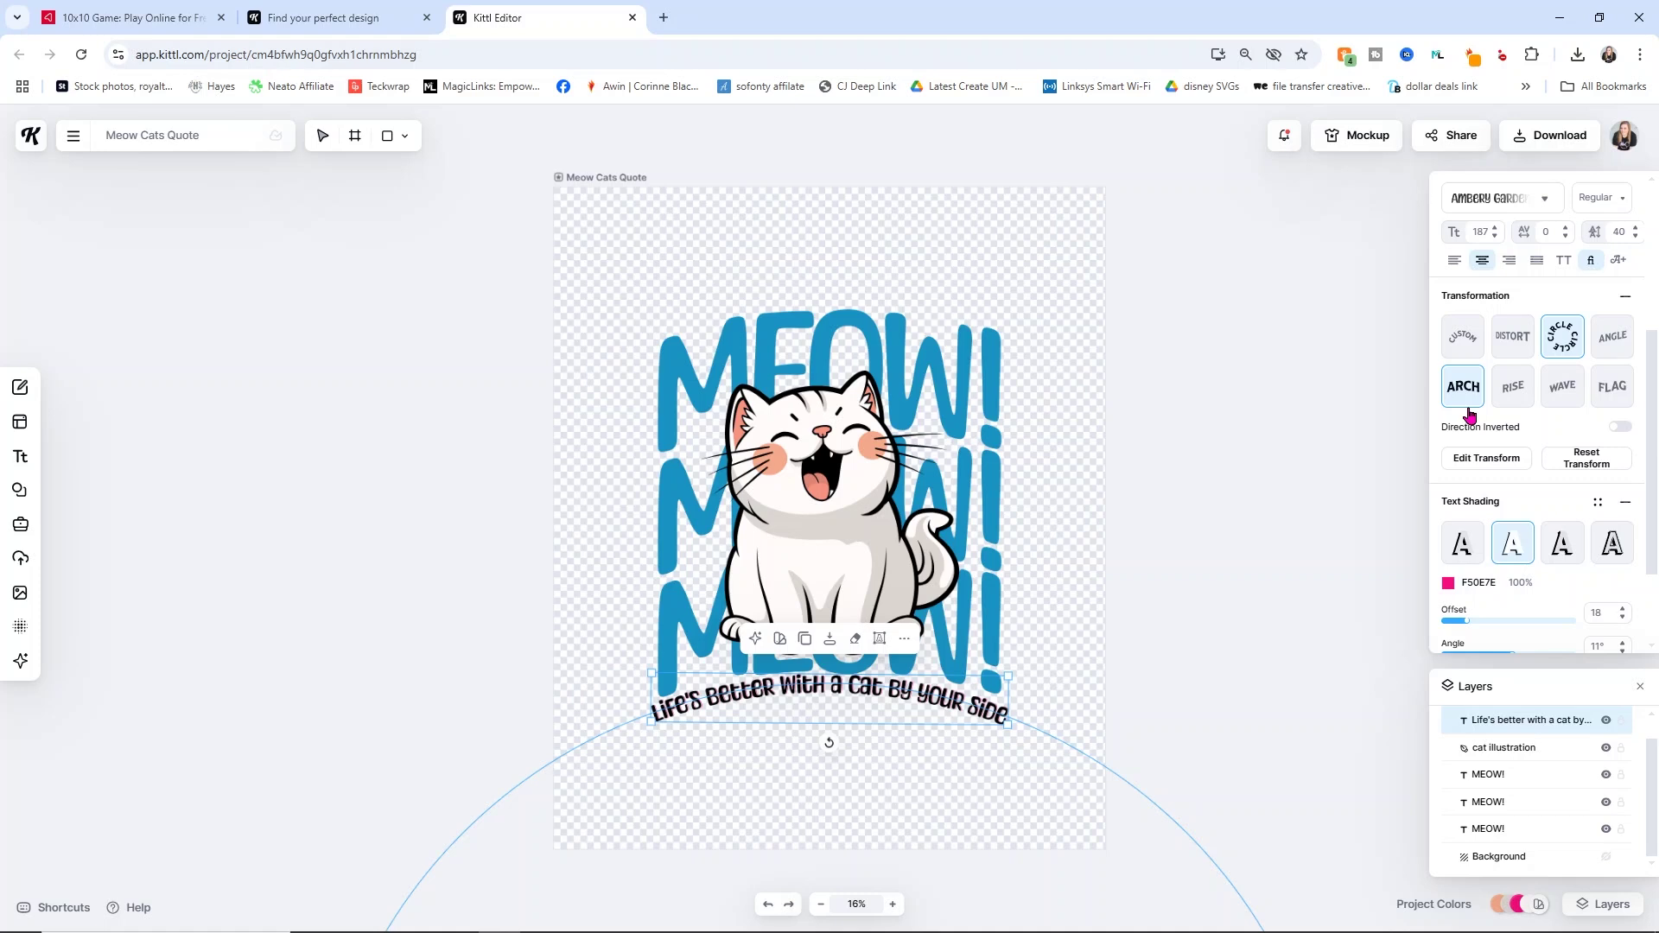
scroll(1469, 417, "up", 4)
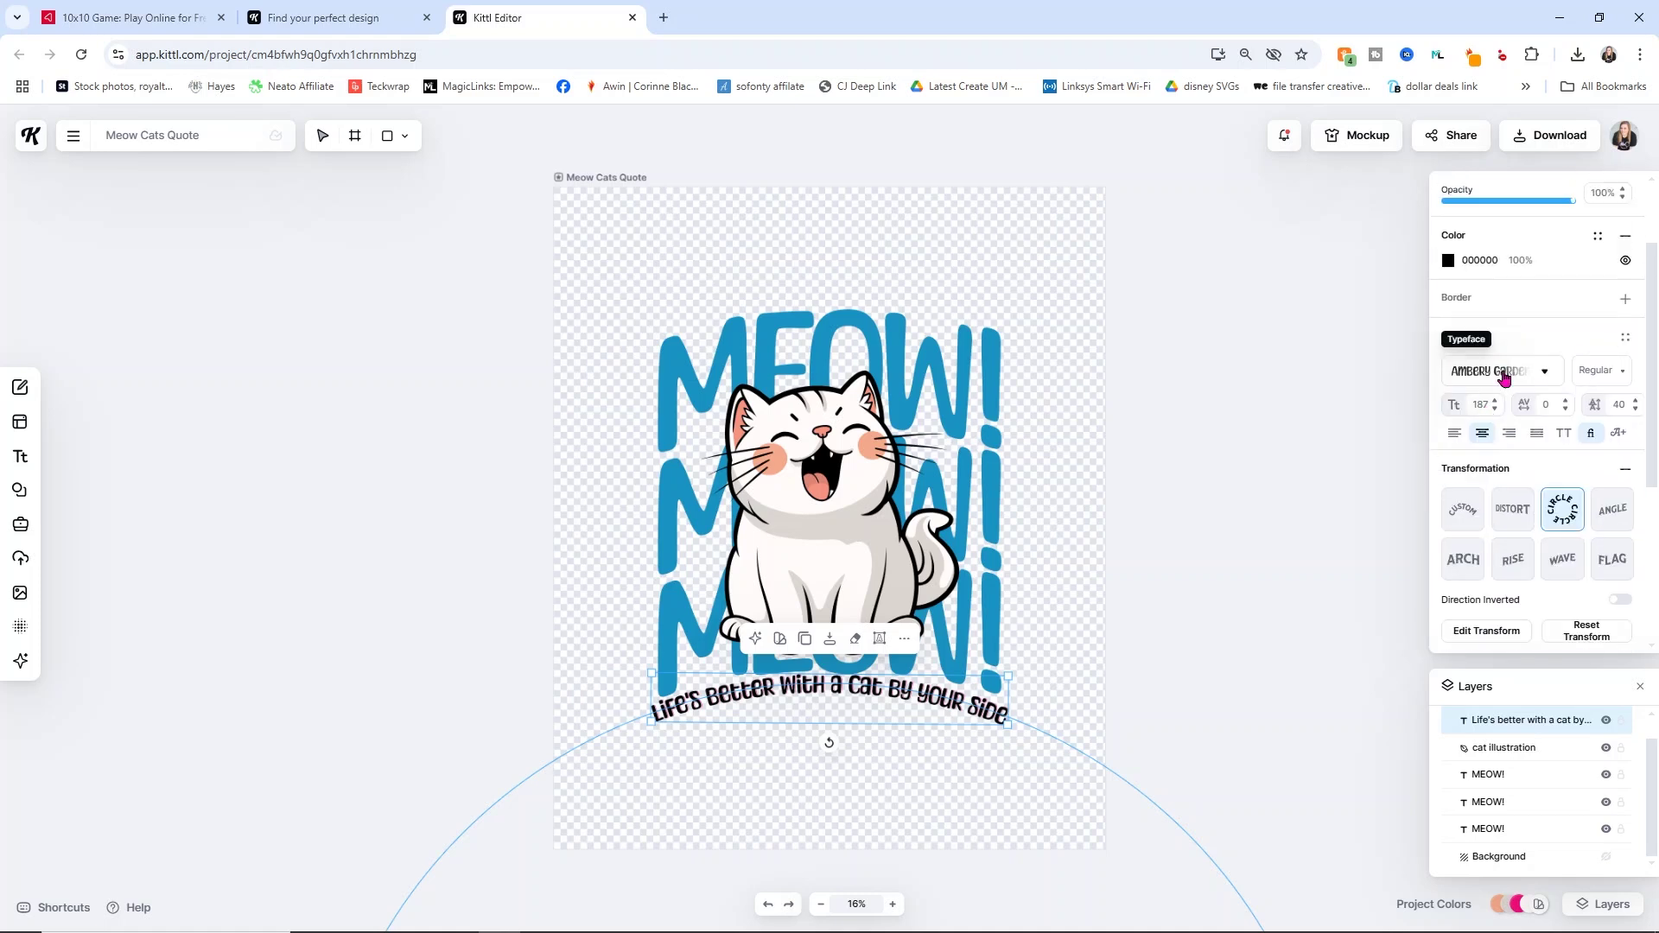
left_click(1519, 371)
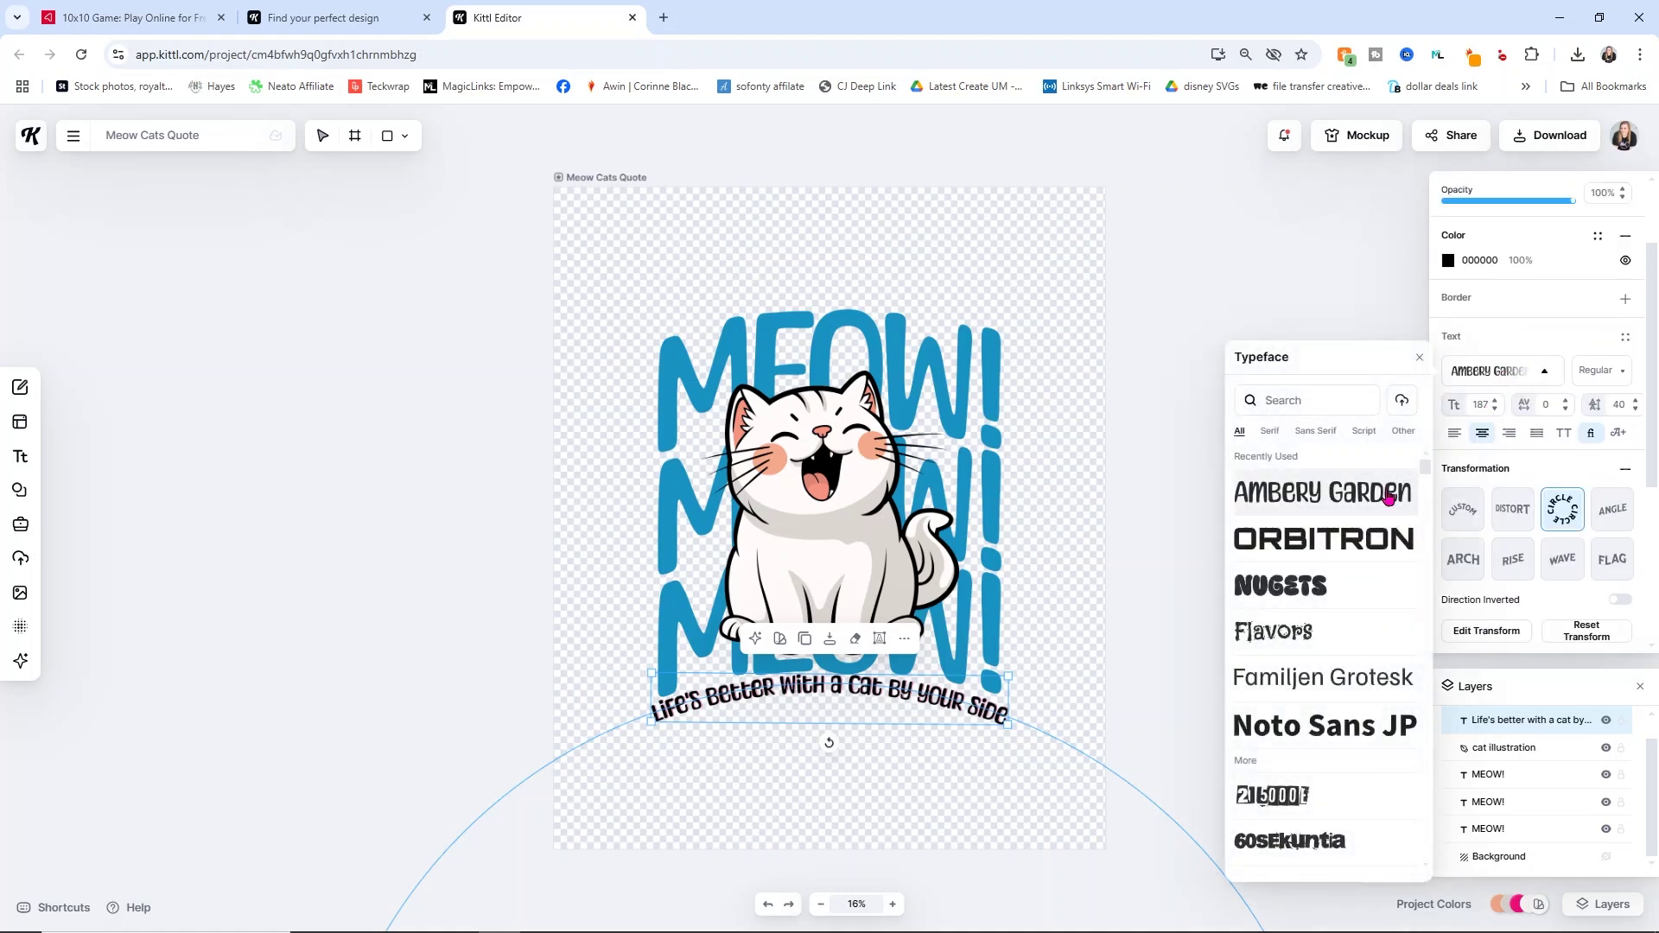
left_click(1350, 541)
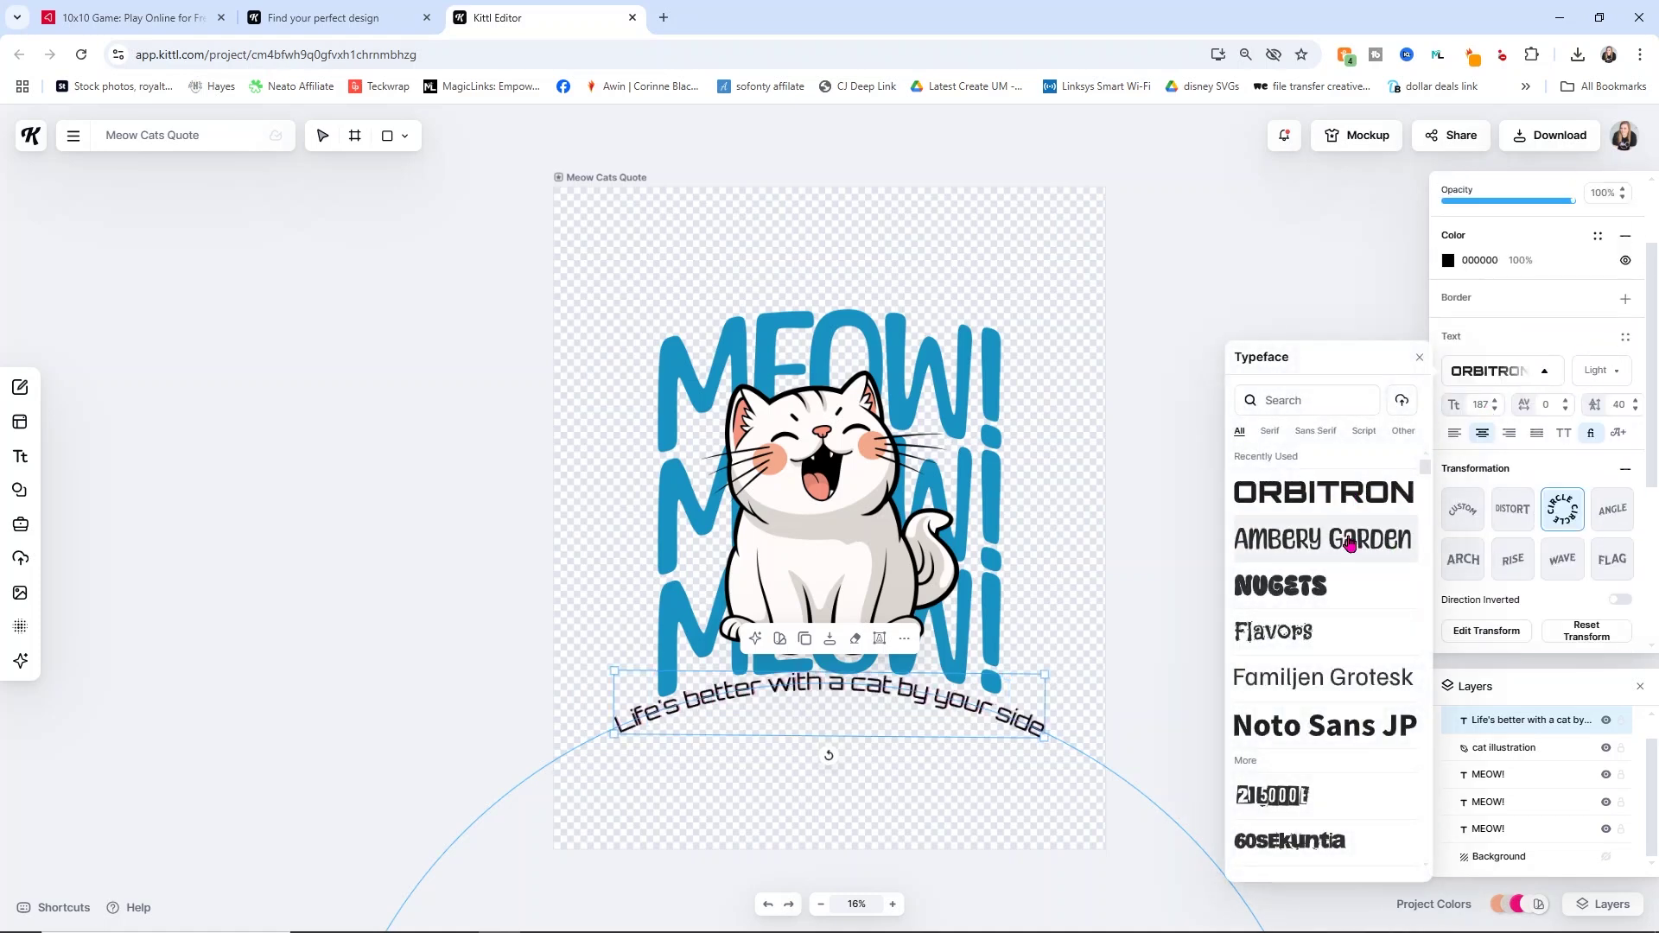
left_click(1326, 590)
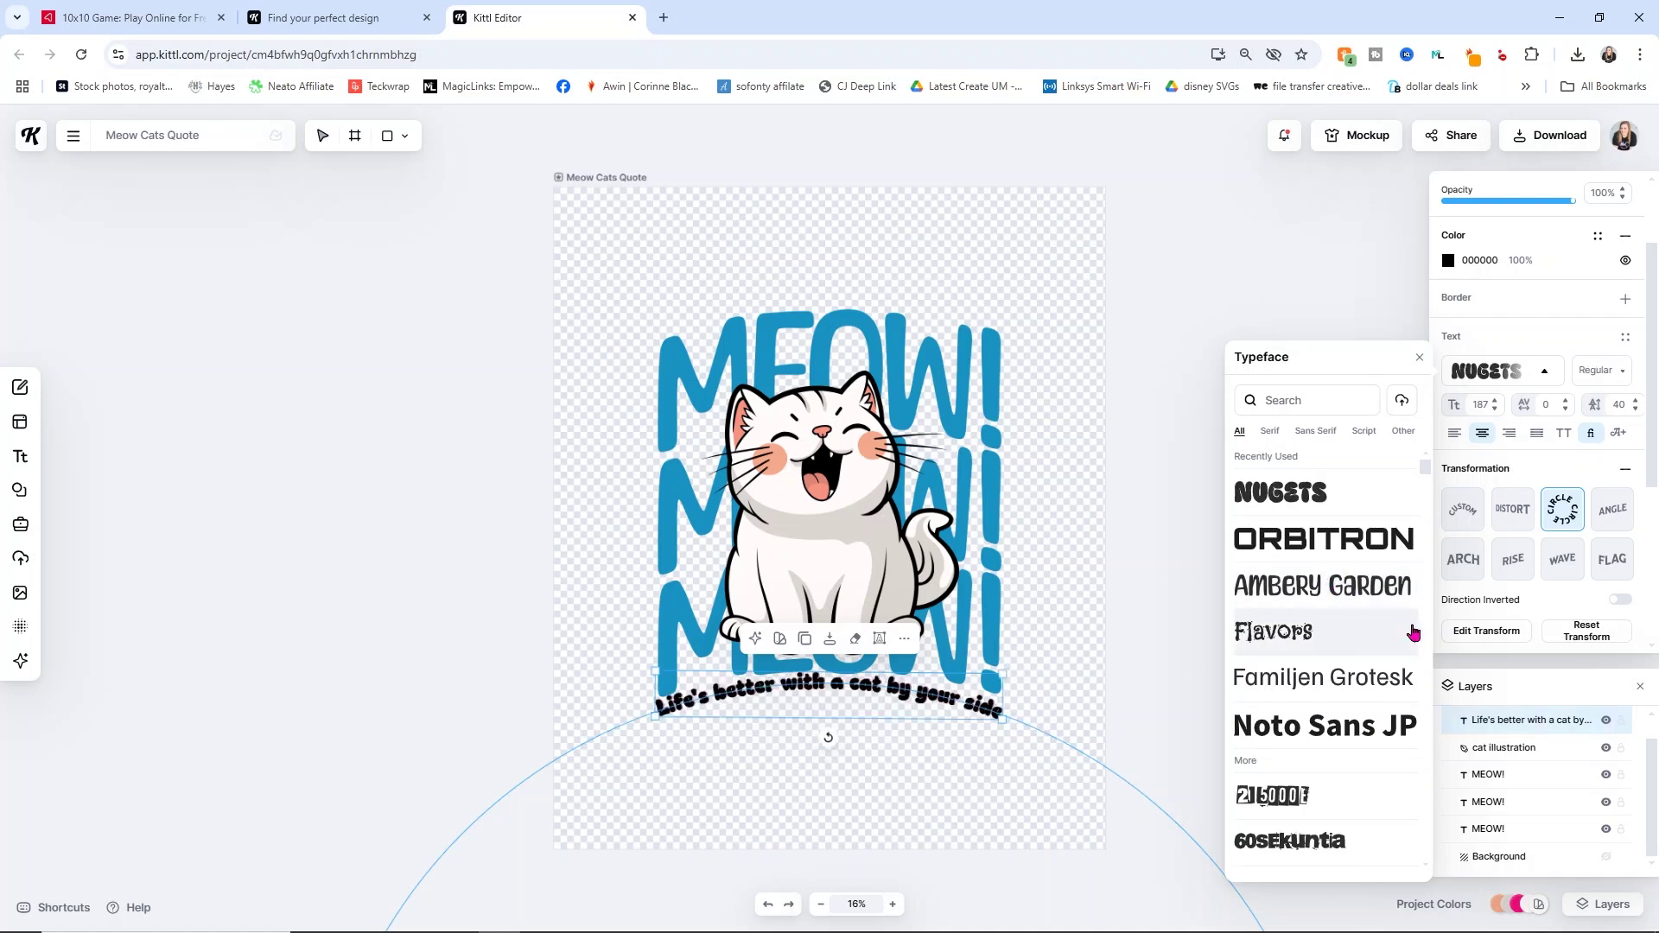
left_click(1419, 358)
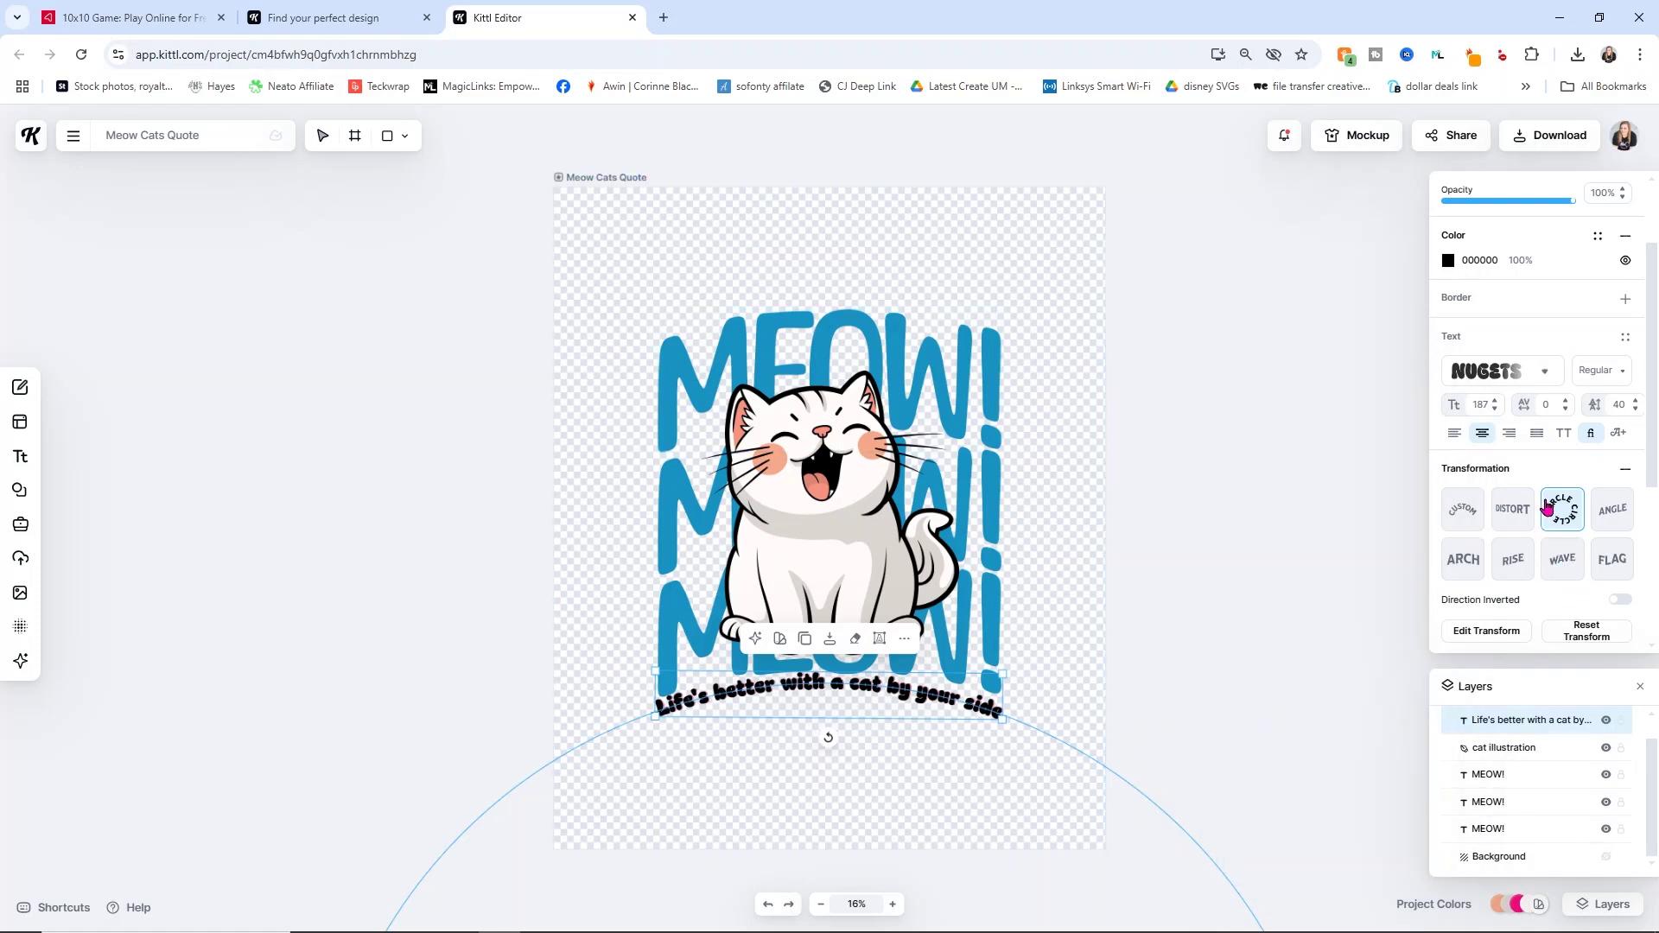
- Try the other text shading styles on the curved tagline, and settle on the first style, which allows blur
scroll(1546, 510, "down", 2)
scroll(1547, 507, "down", 1)
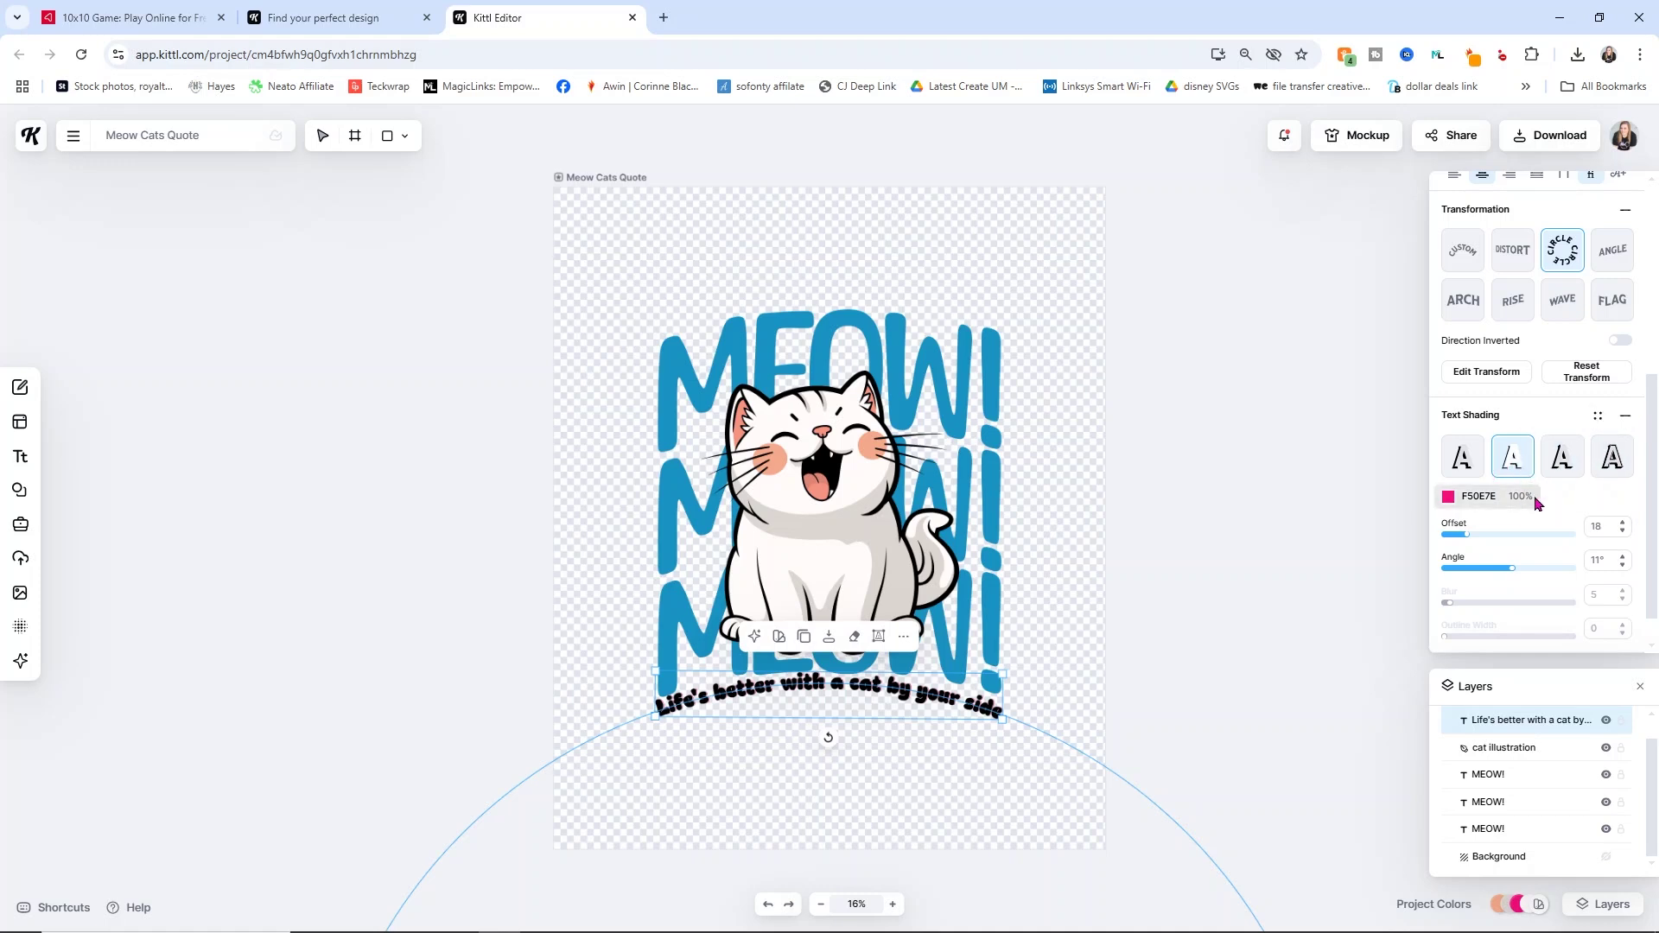
scroll(1546, 488, "down", 1)
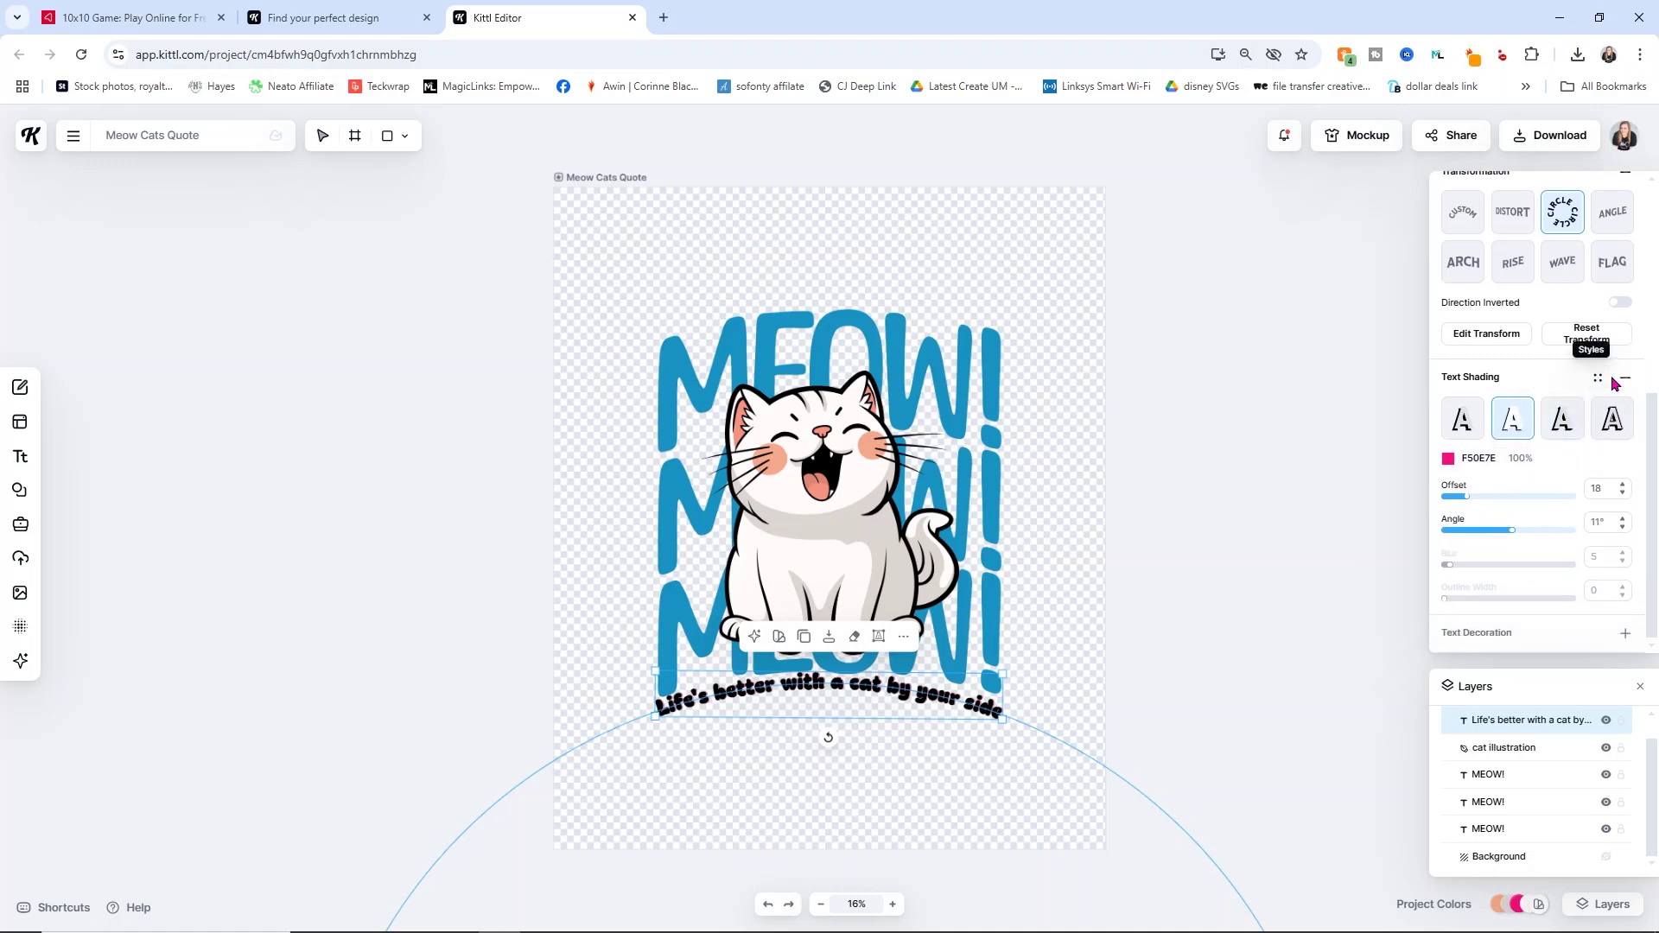
left_click(1622, 423)
left_click(1571, 422)
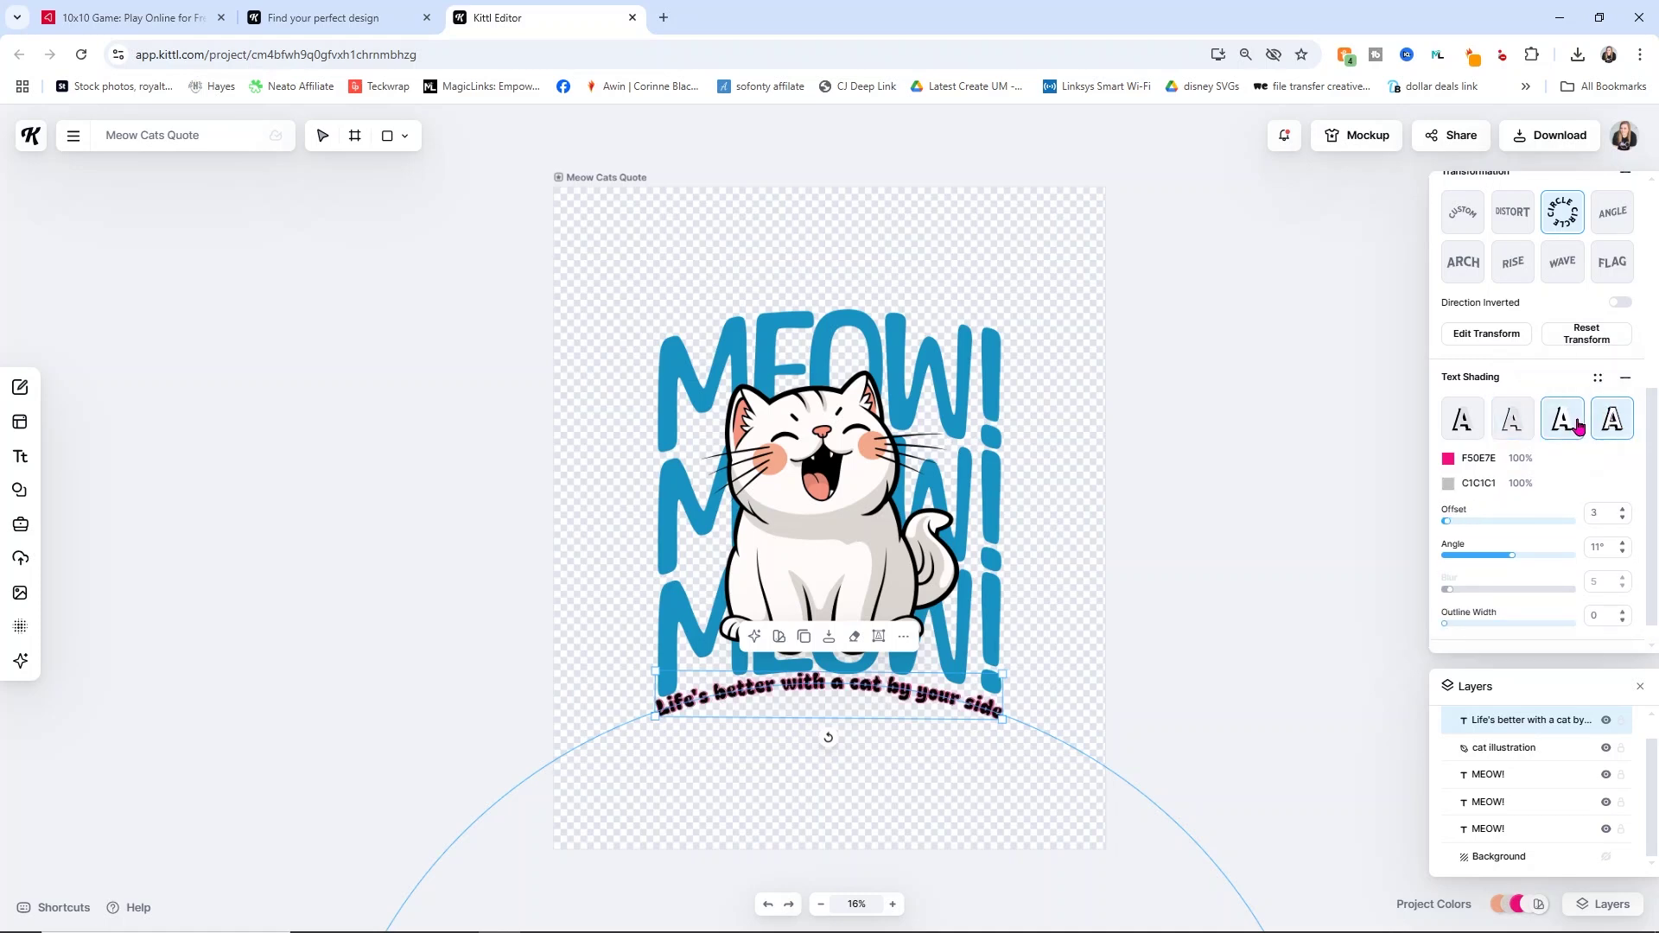
left_click(1512, 432)
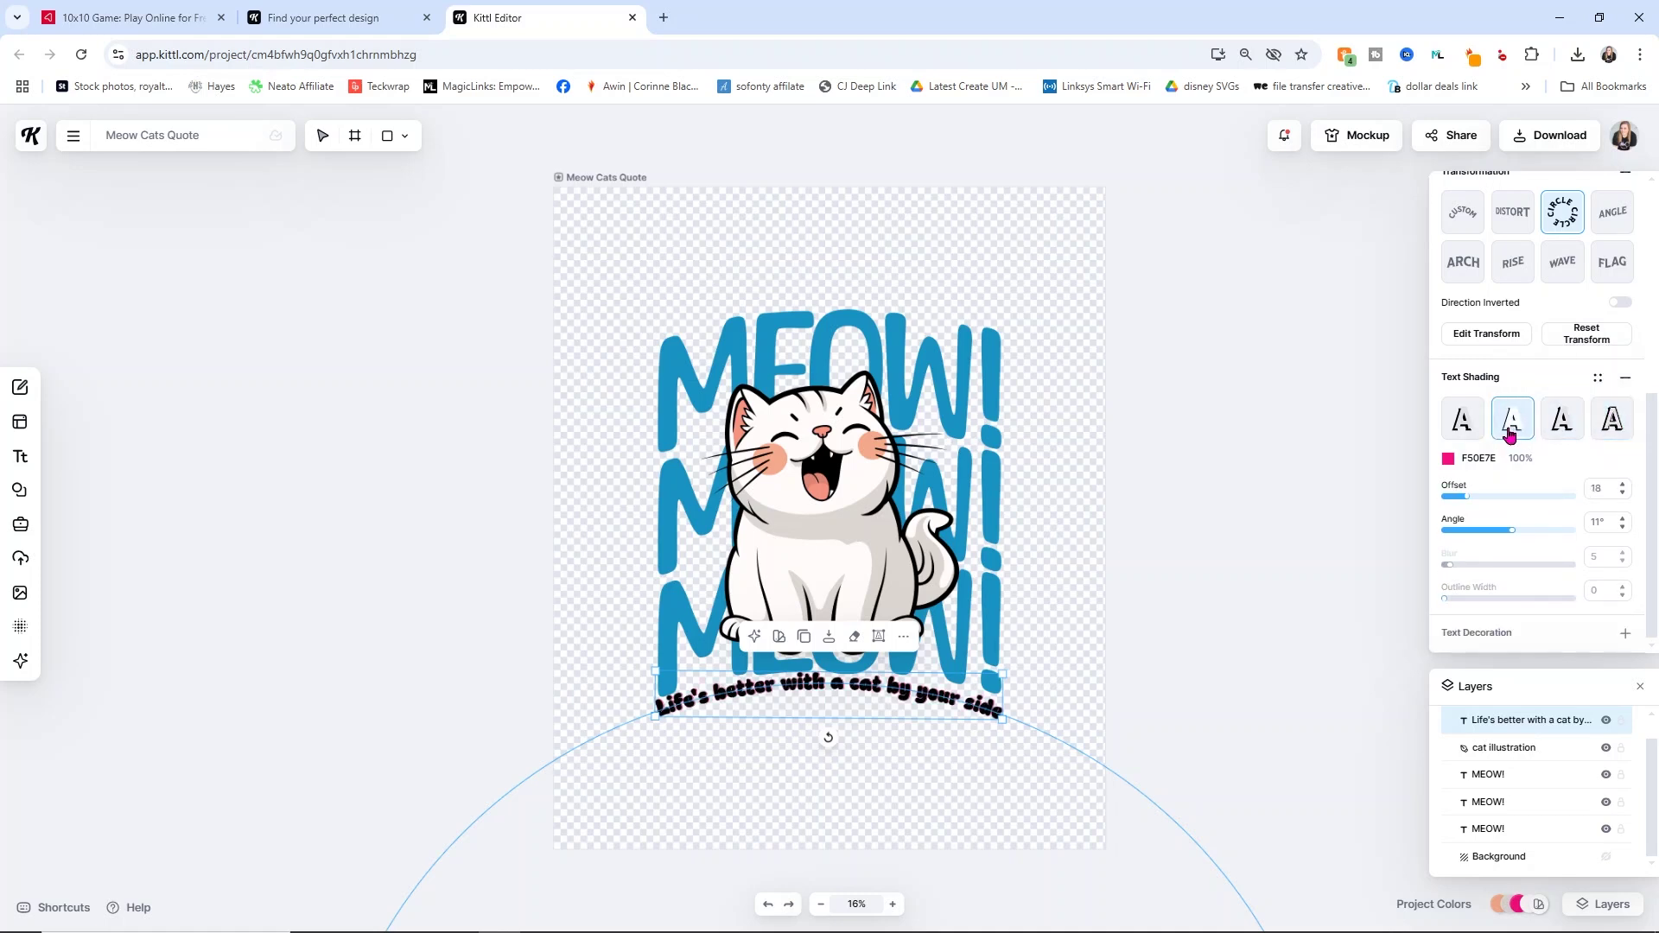
left_click(1451, 432)
- Experiment with the curved tagline's shading offset and angle, and settle on offset 7 and angle 180°
mouse_move(1467, 497)
left_mouse_down()
mouse_move(1424, 506)
mouse_move(1458, 533)
mouse_move(1430, 537)
mouse_move(1574, 532)
left_mouse_up()
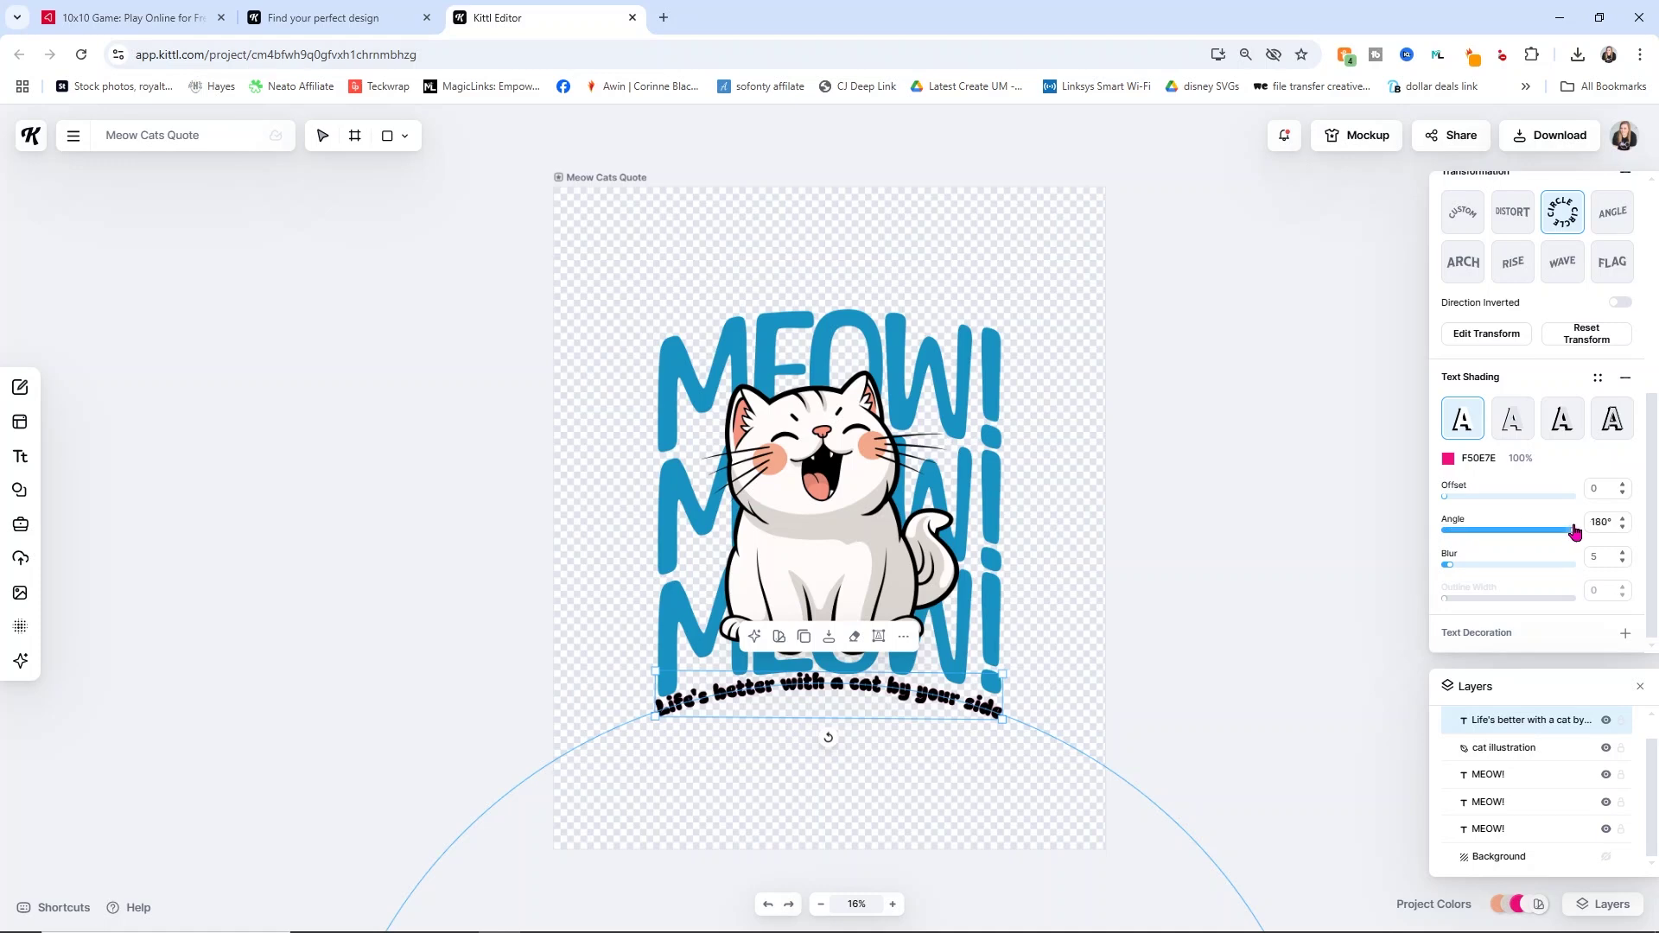
left_click(1448, 532)
mouse_move(1448, 503)
left_mouse_down()
mouse_move(1507, 498)
mouse_move(1521, 503)
mouse_move(1507, 534)
mouse_move(1566, 530)
mouse_move(1437, 540)
left_mouse_up()
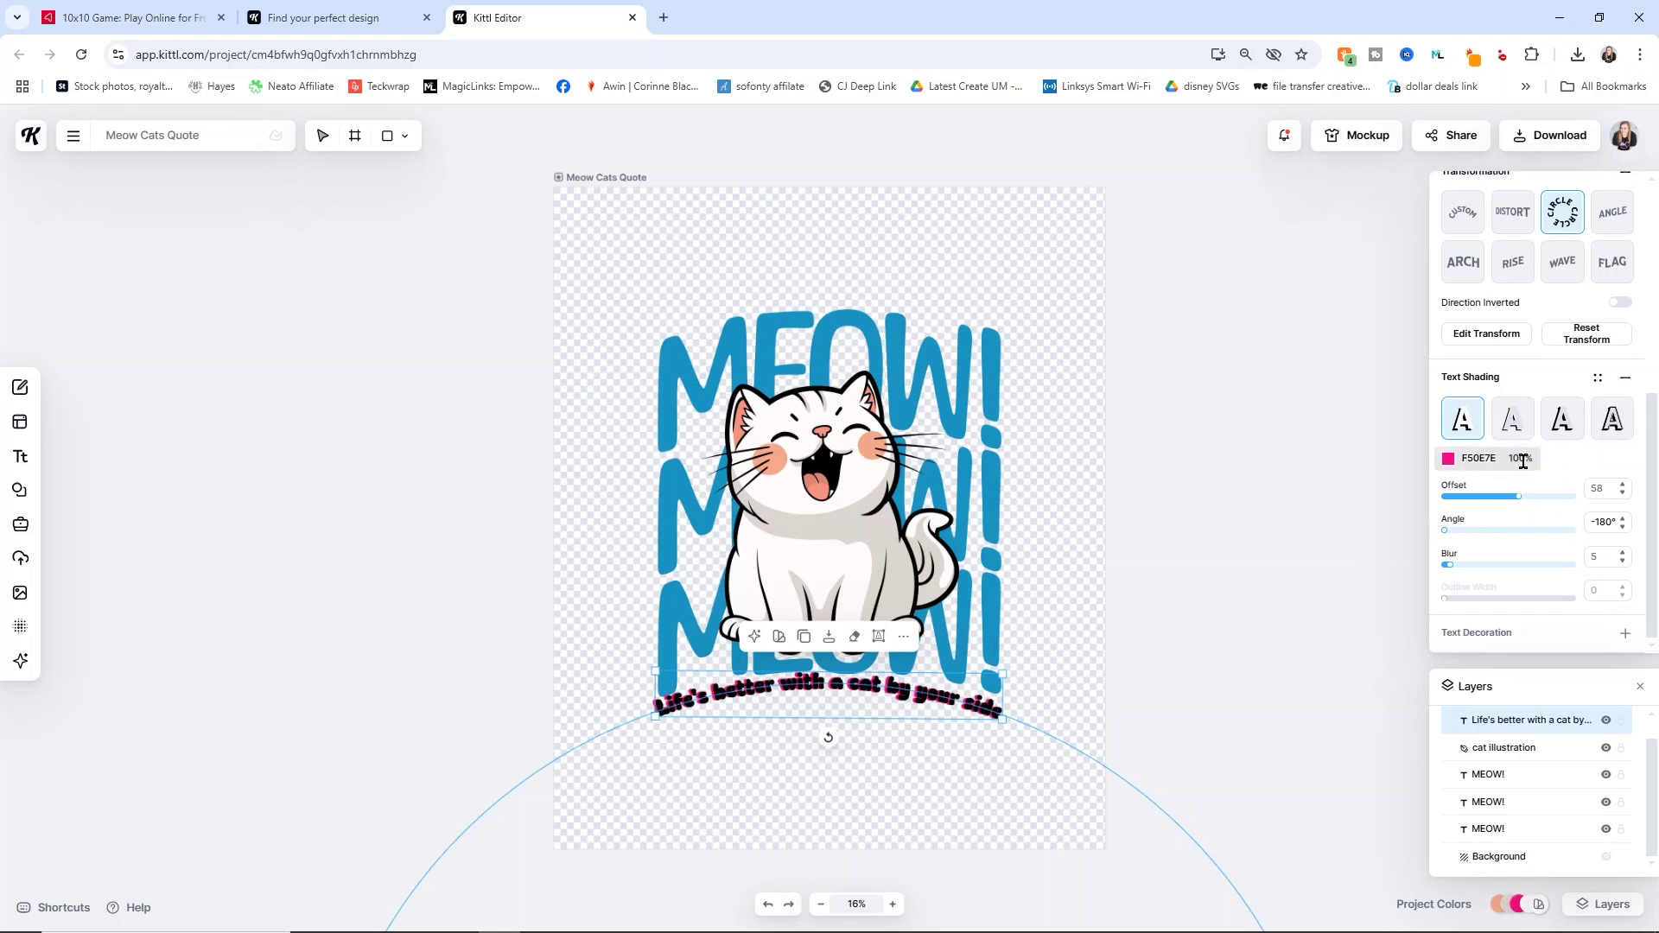
scroll(1534, 471, "up", 3)
scroll(1547, 497, "down", 3)
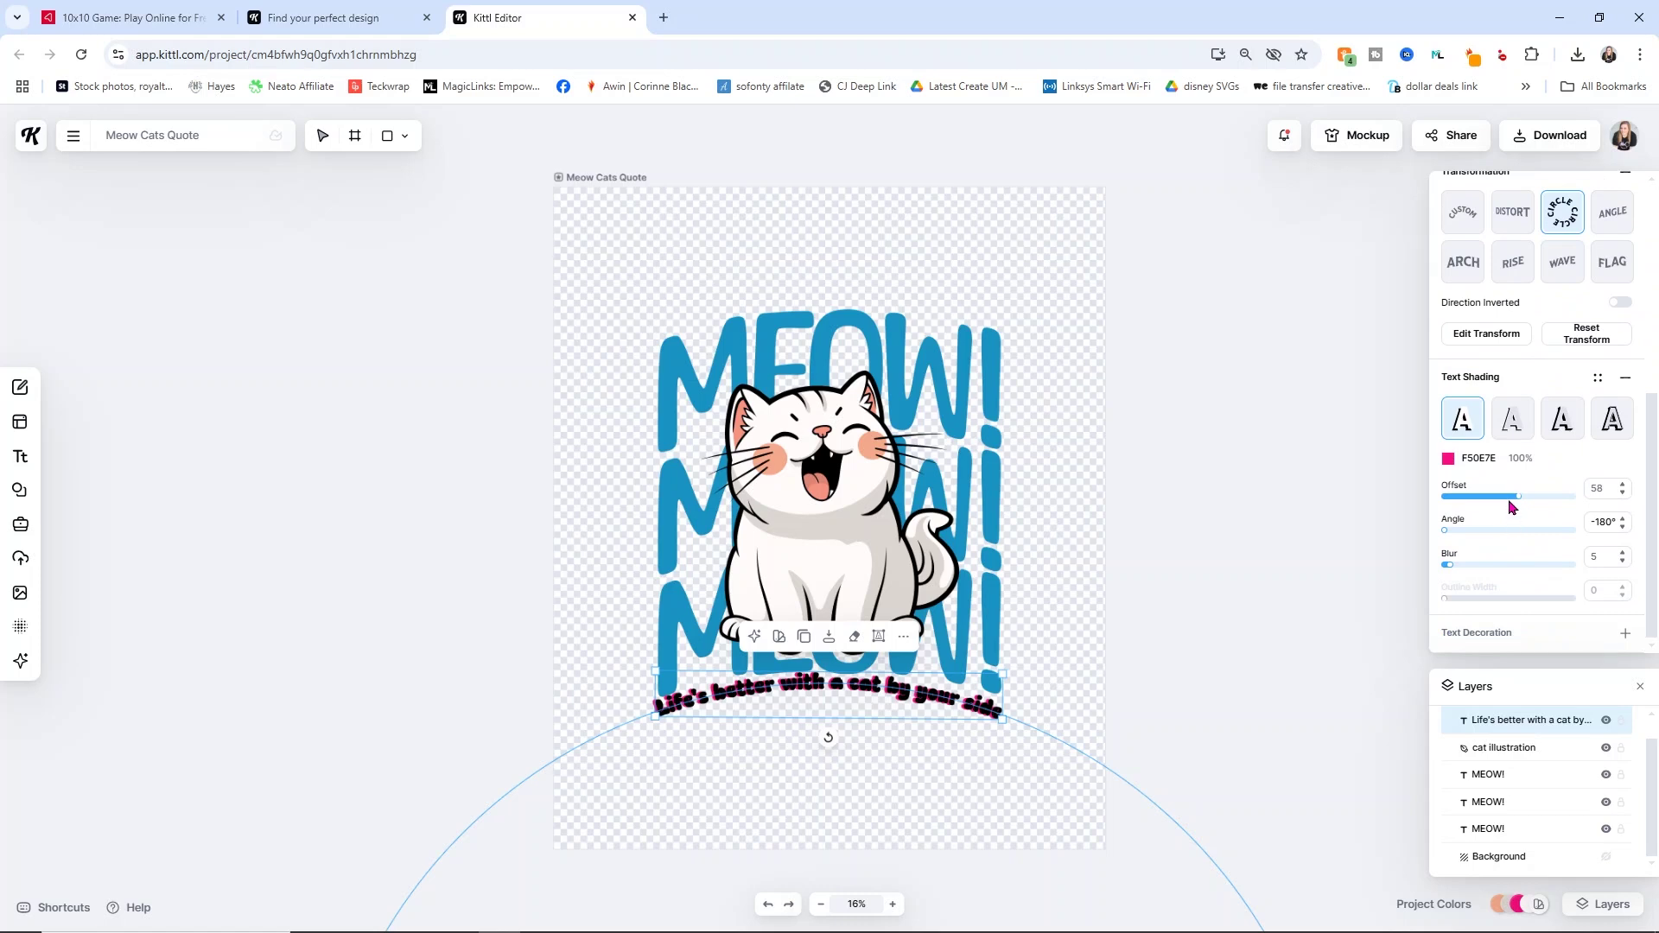
left_click_drag(1511, 508, 1453, 510)
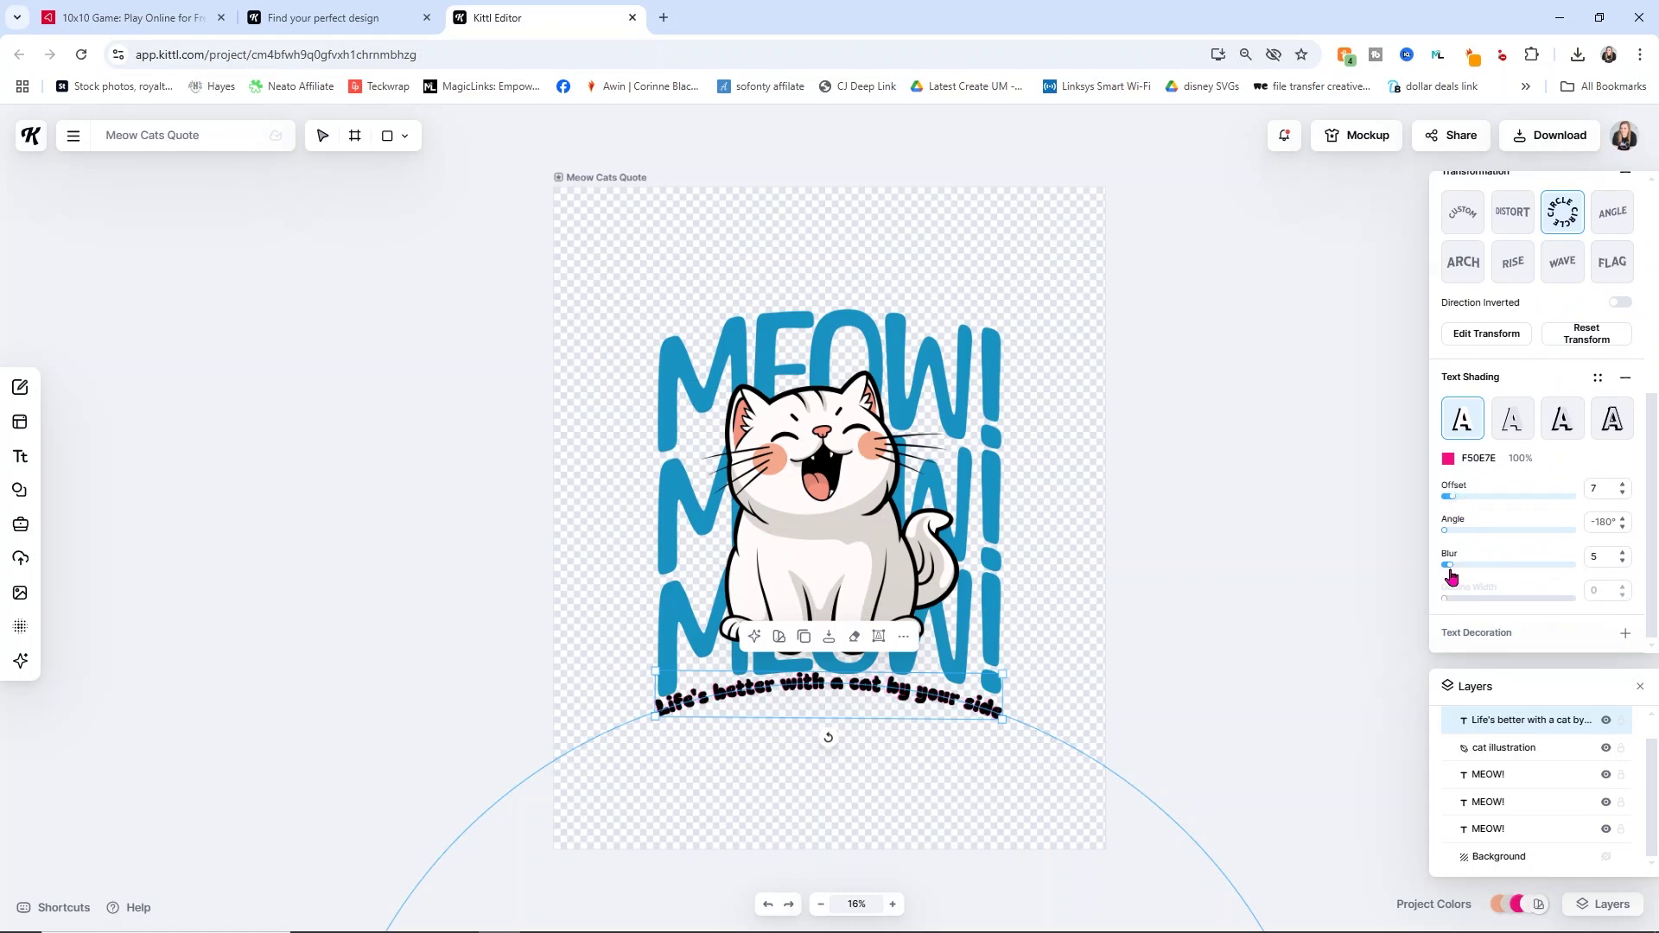
left_click(1449, 530)
left_click_drag(1457, 538, 1590, 512)
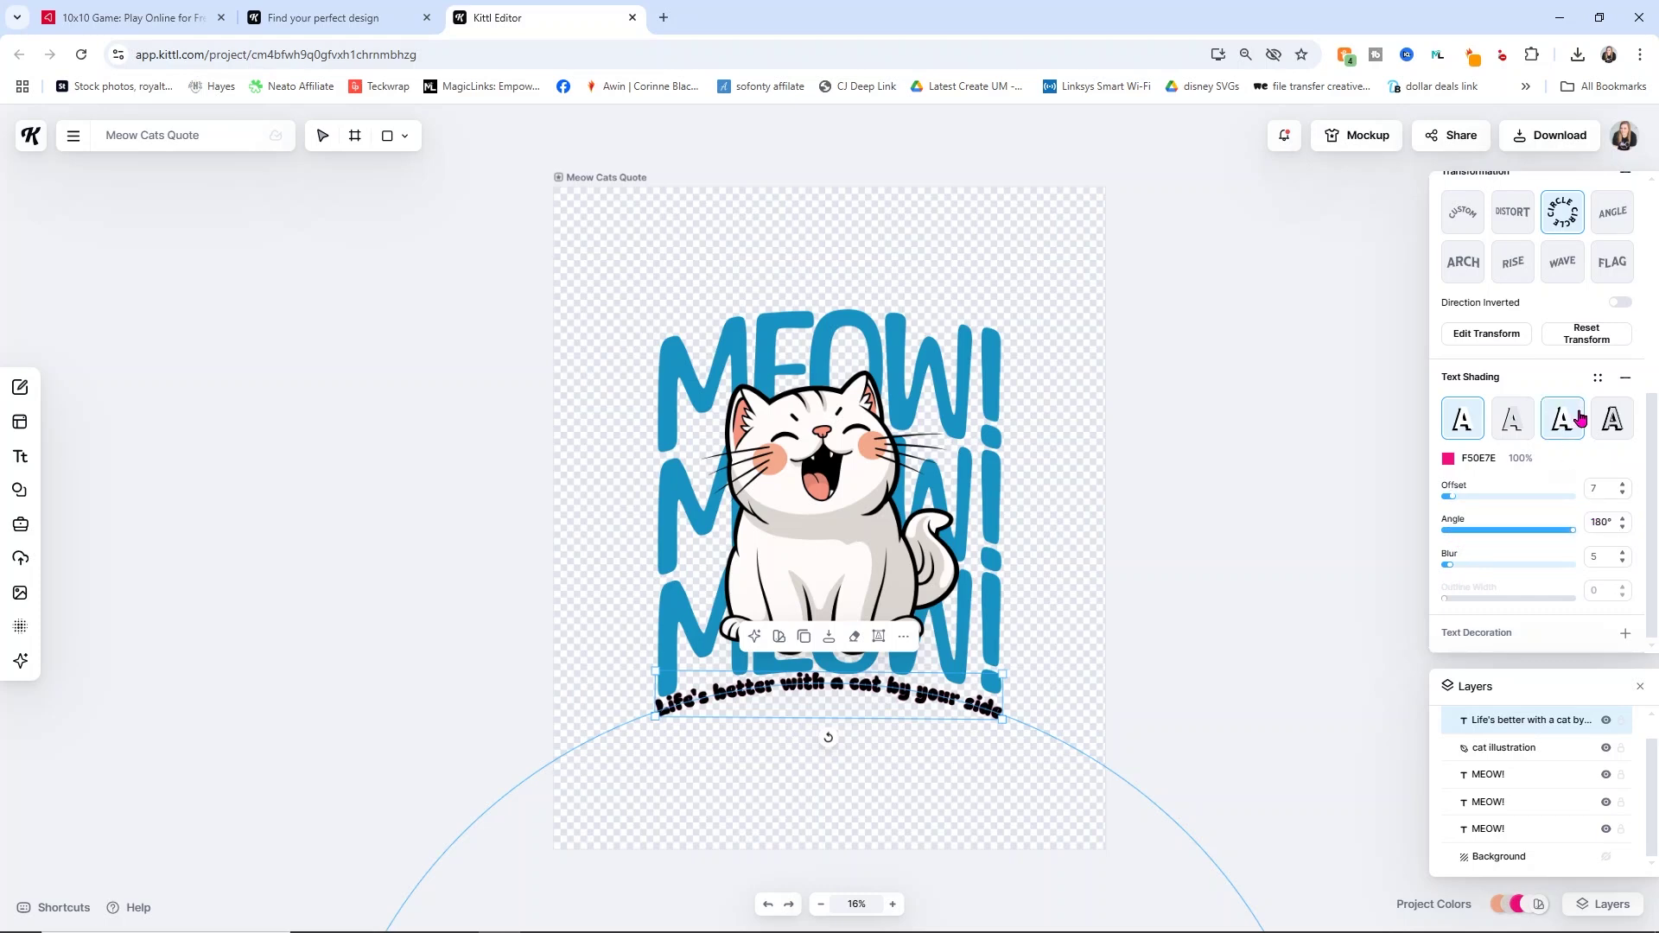
- Recolor the curved tagline's text shading to the blue document color 1992C1, and deselect the text
scroll(1546, 355, "up", 5)
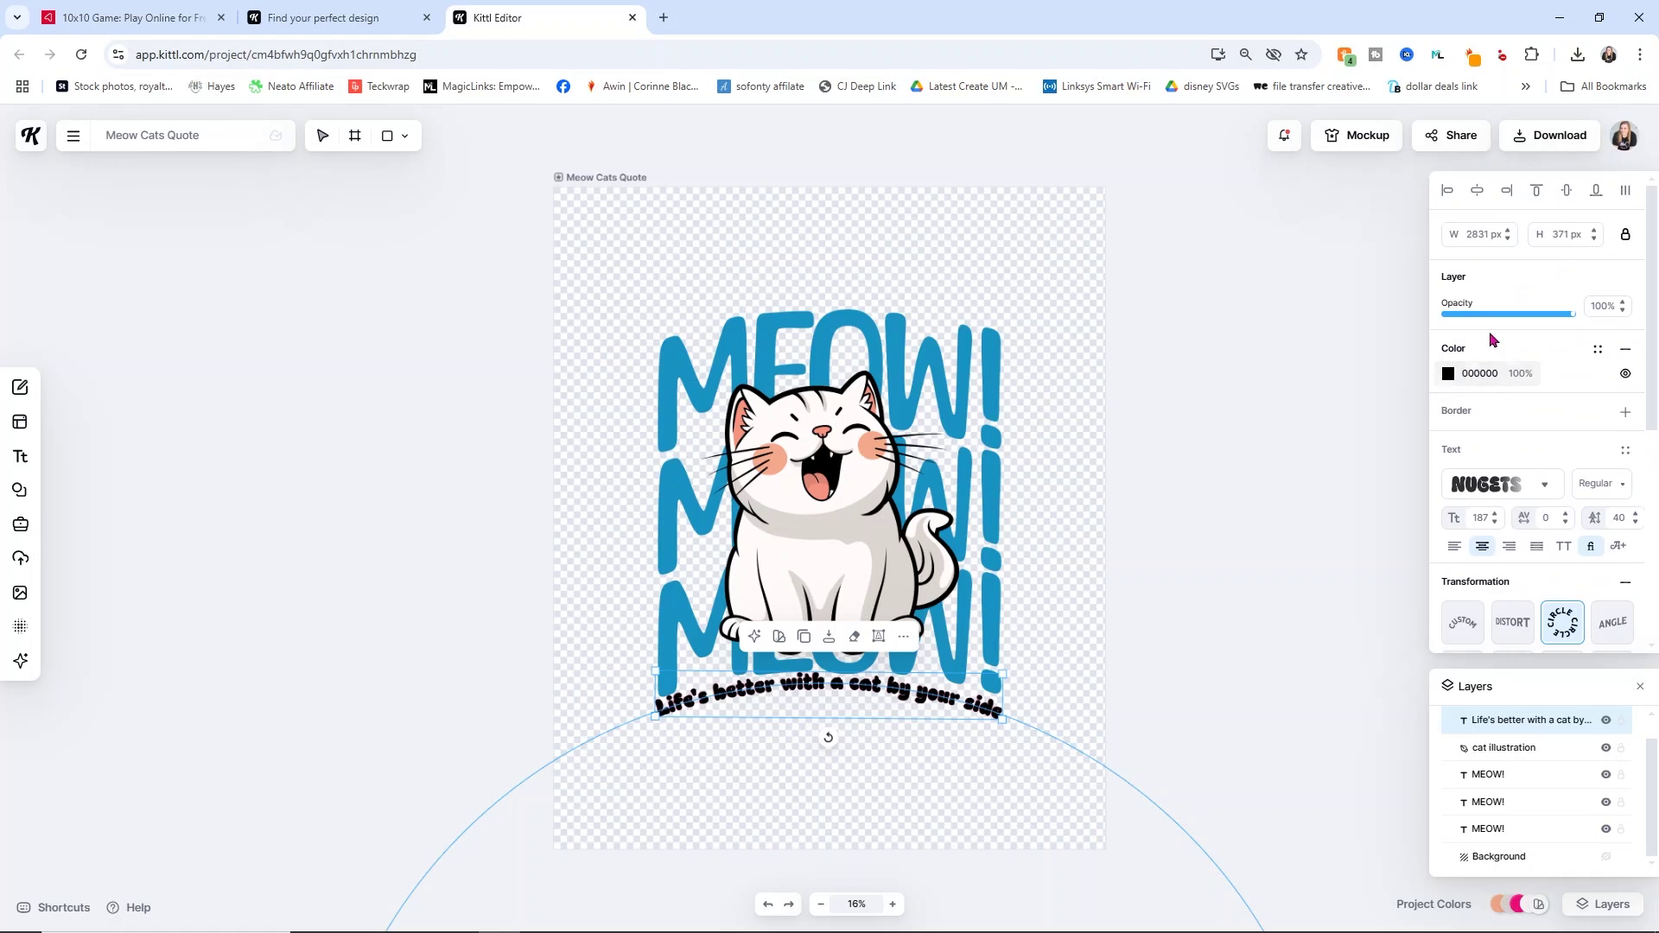
scroll(1525, 419, "down", 3)
scroll(1536, 439, "down", 1)
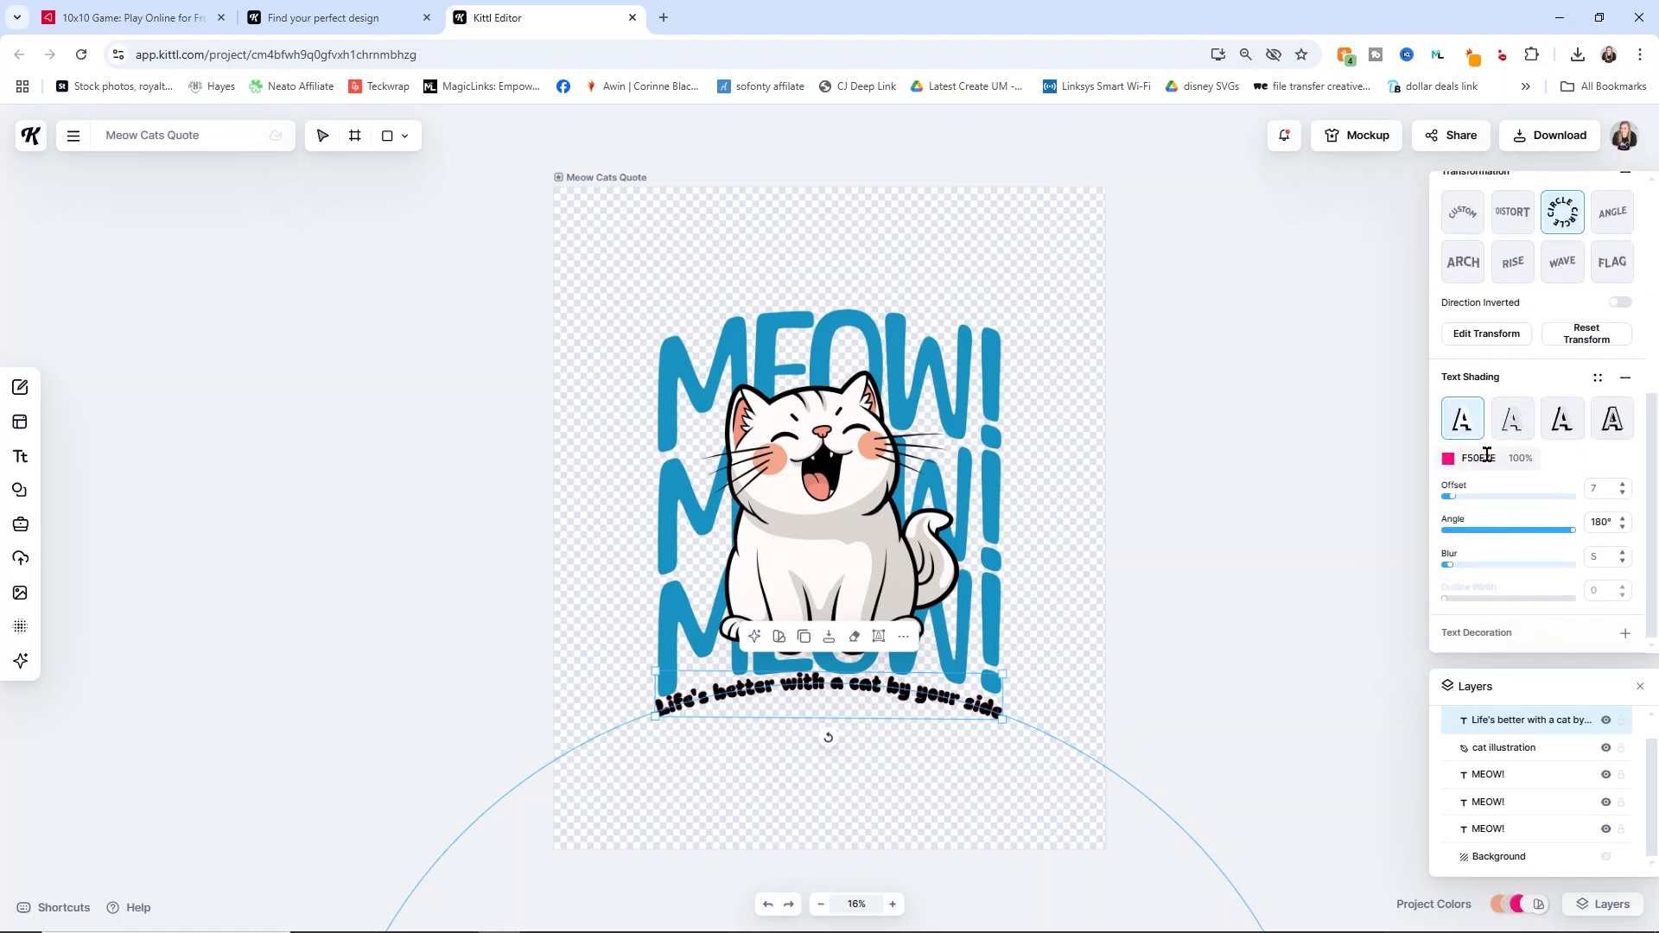
left_click(1448, 458)
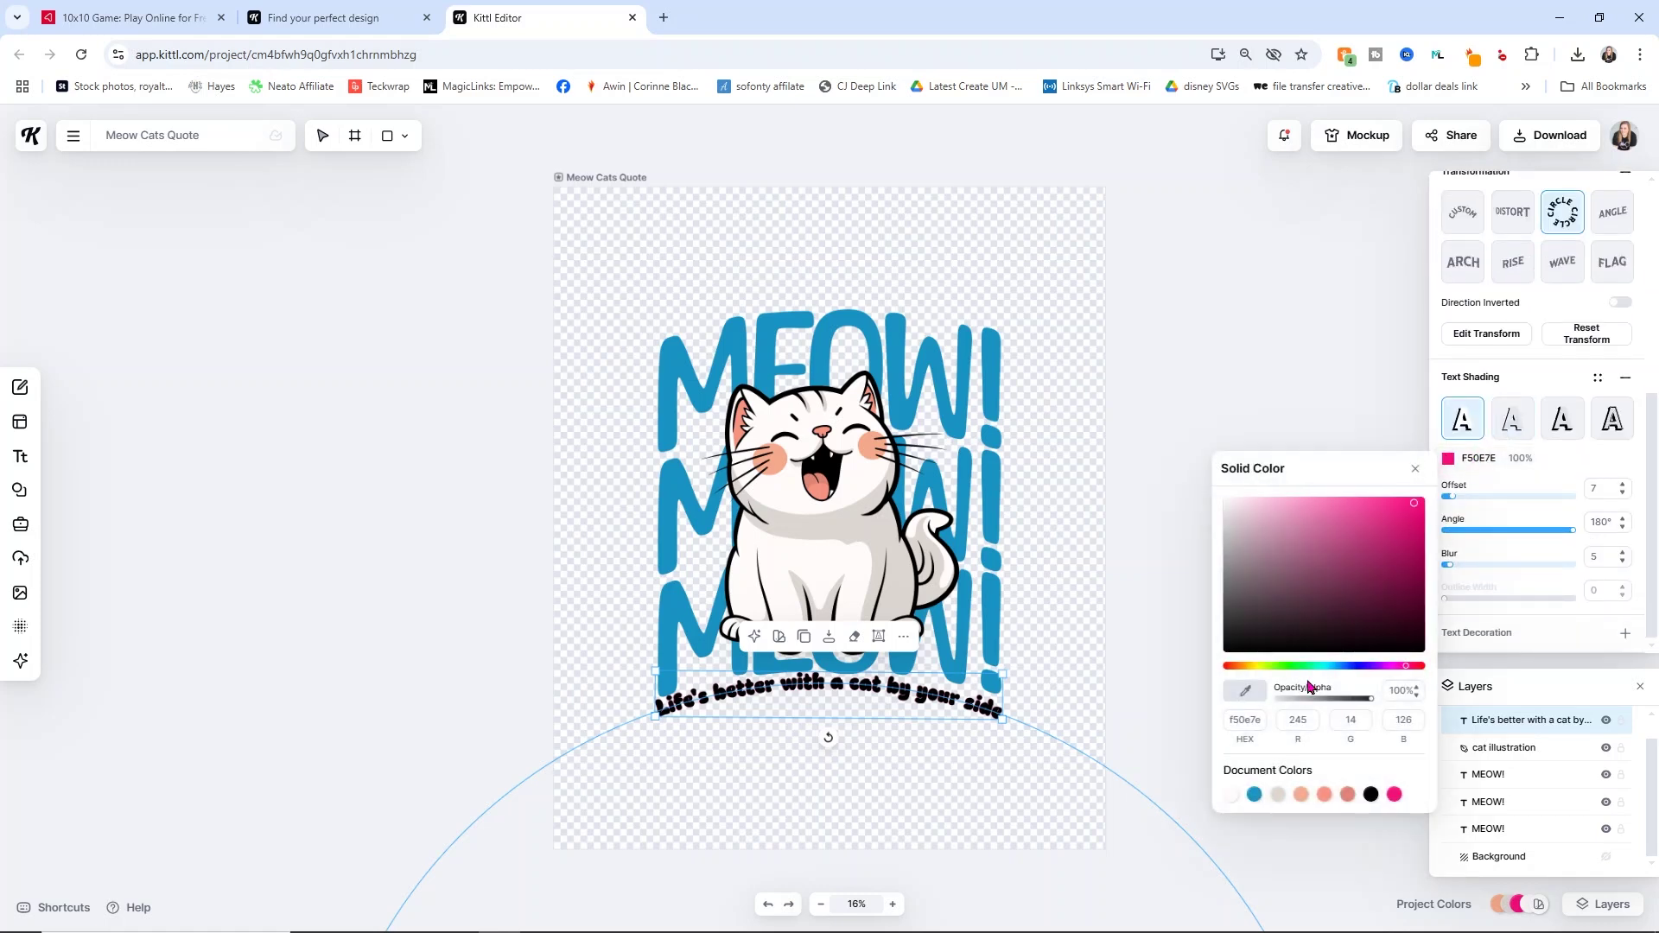
left_click(1254, 795)
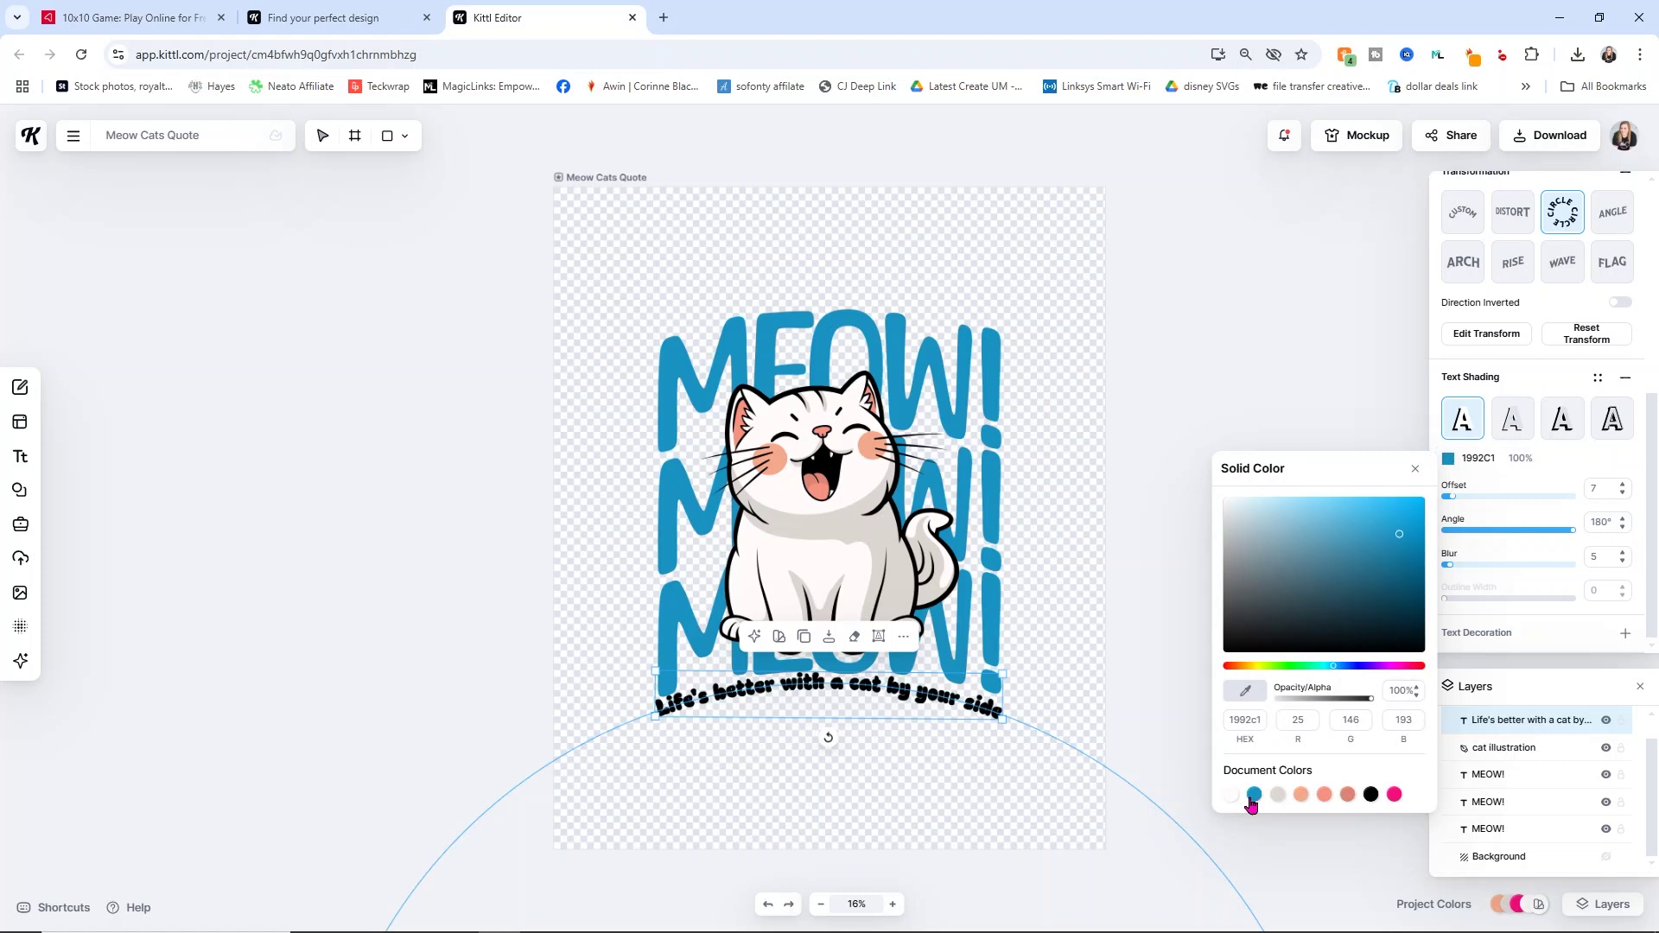
left_click(1193, 327)
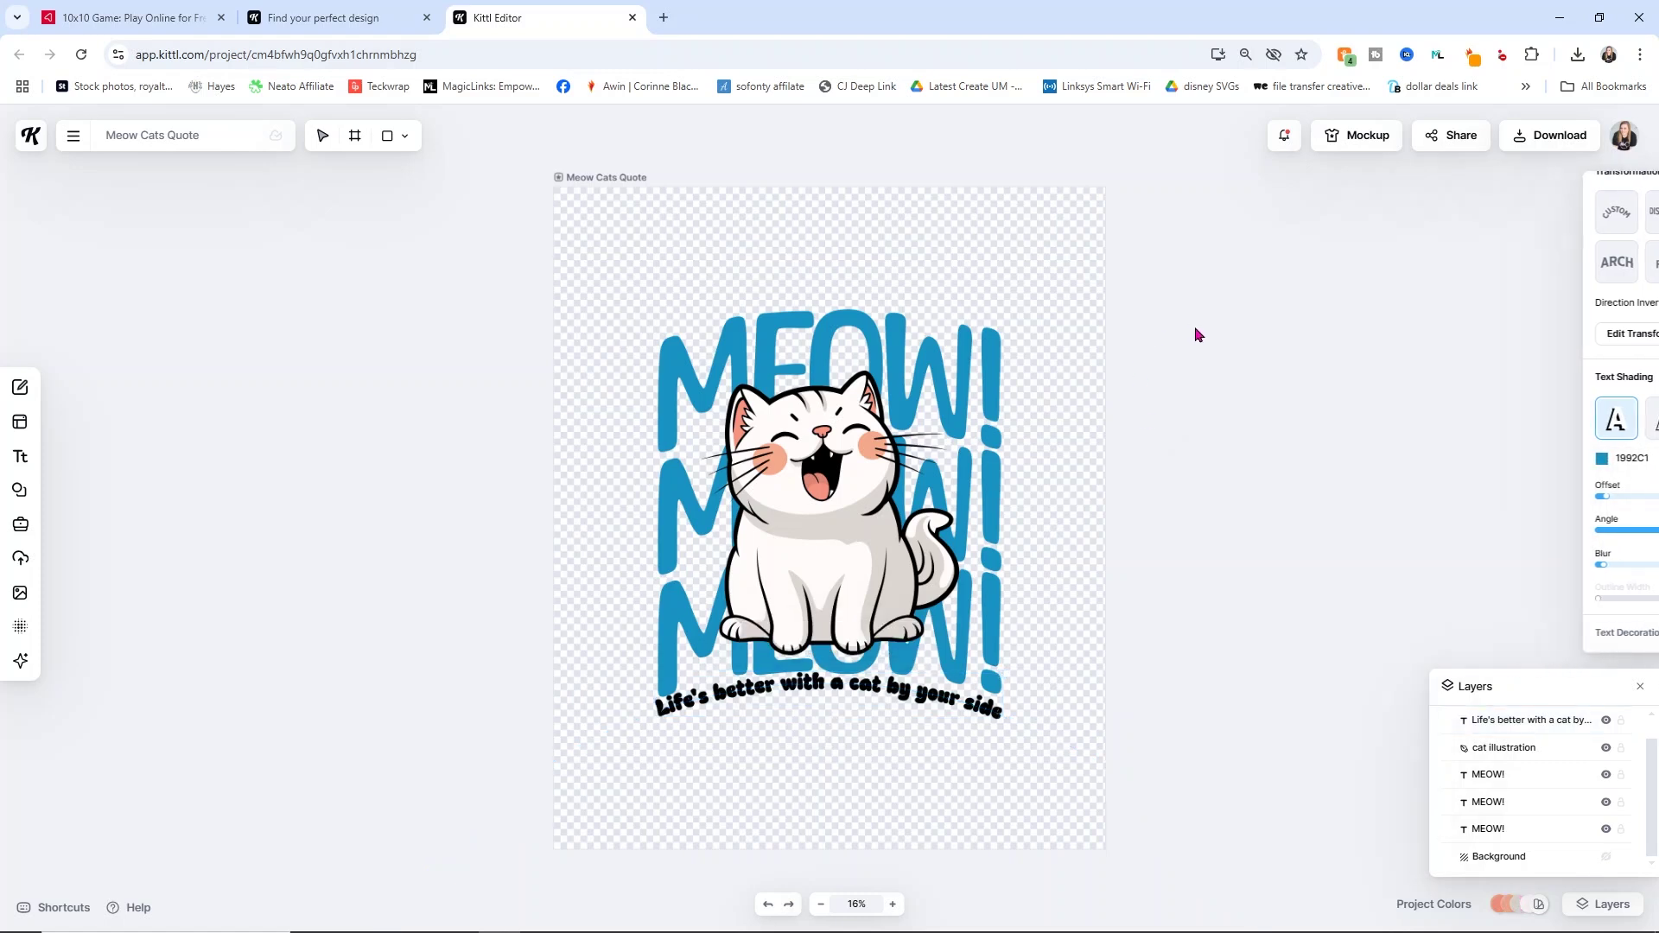
- List all colors of the cat illustration and change its white main fur color to gray AEAEAE
left_click(1542, 759)
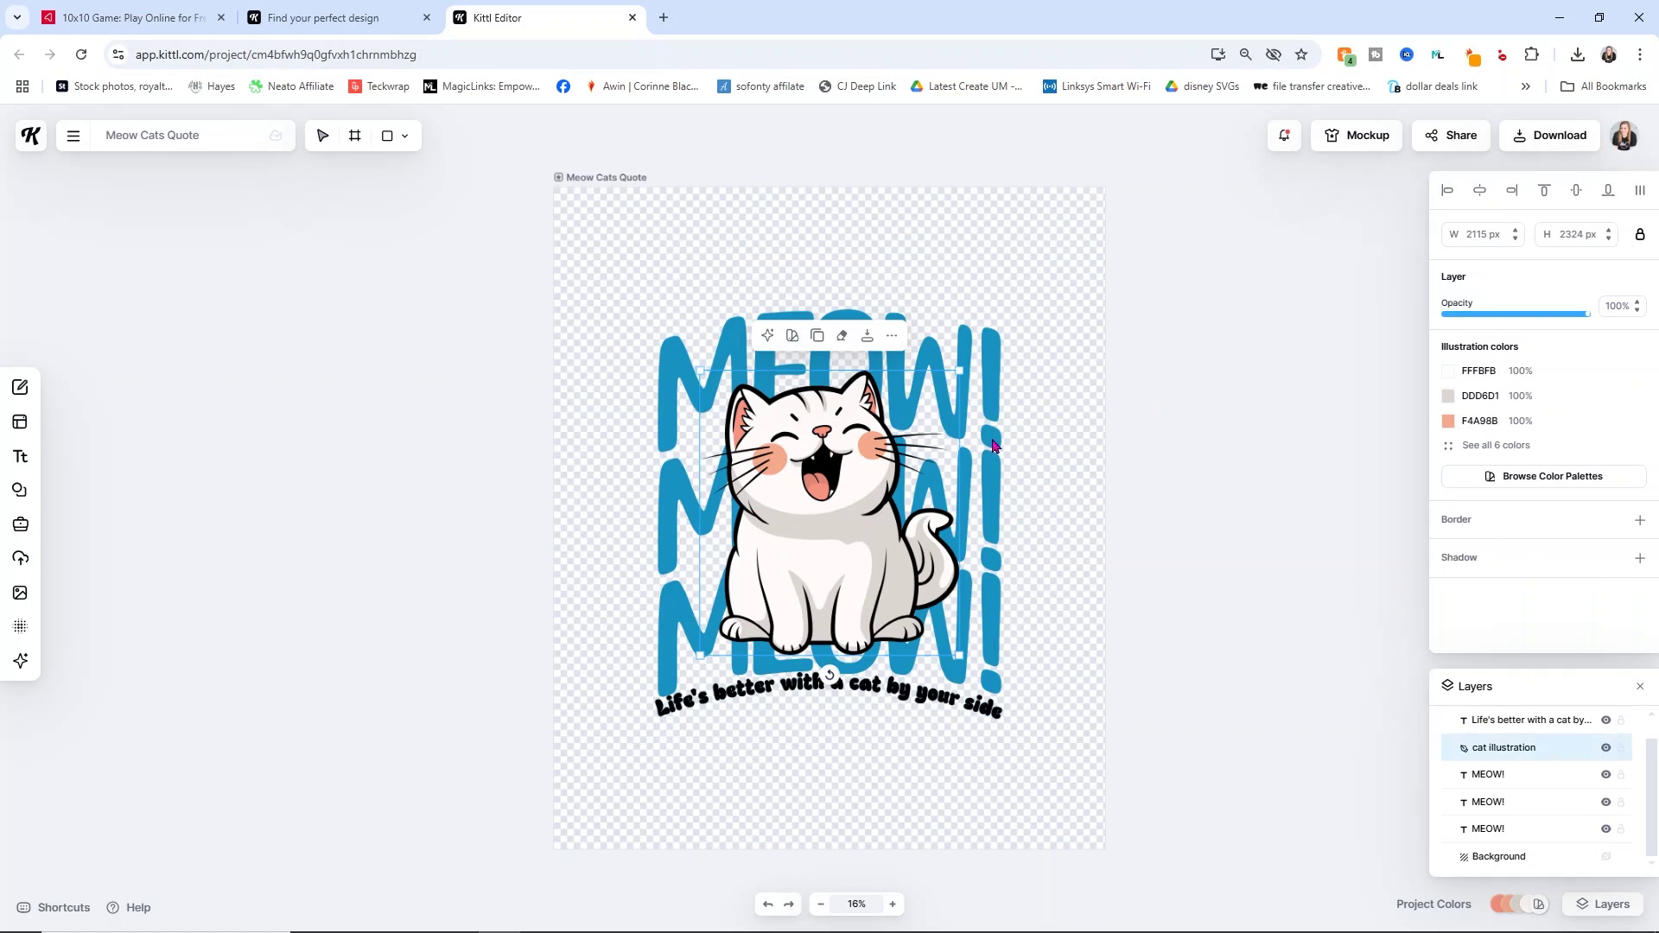
left_click(1474, 449)
left_click(1492, 370)
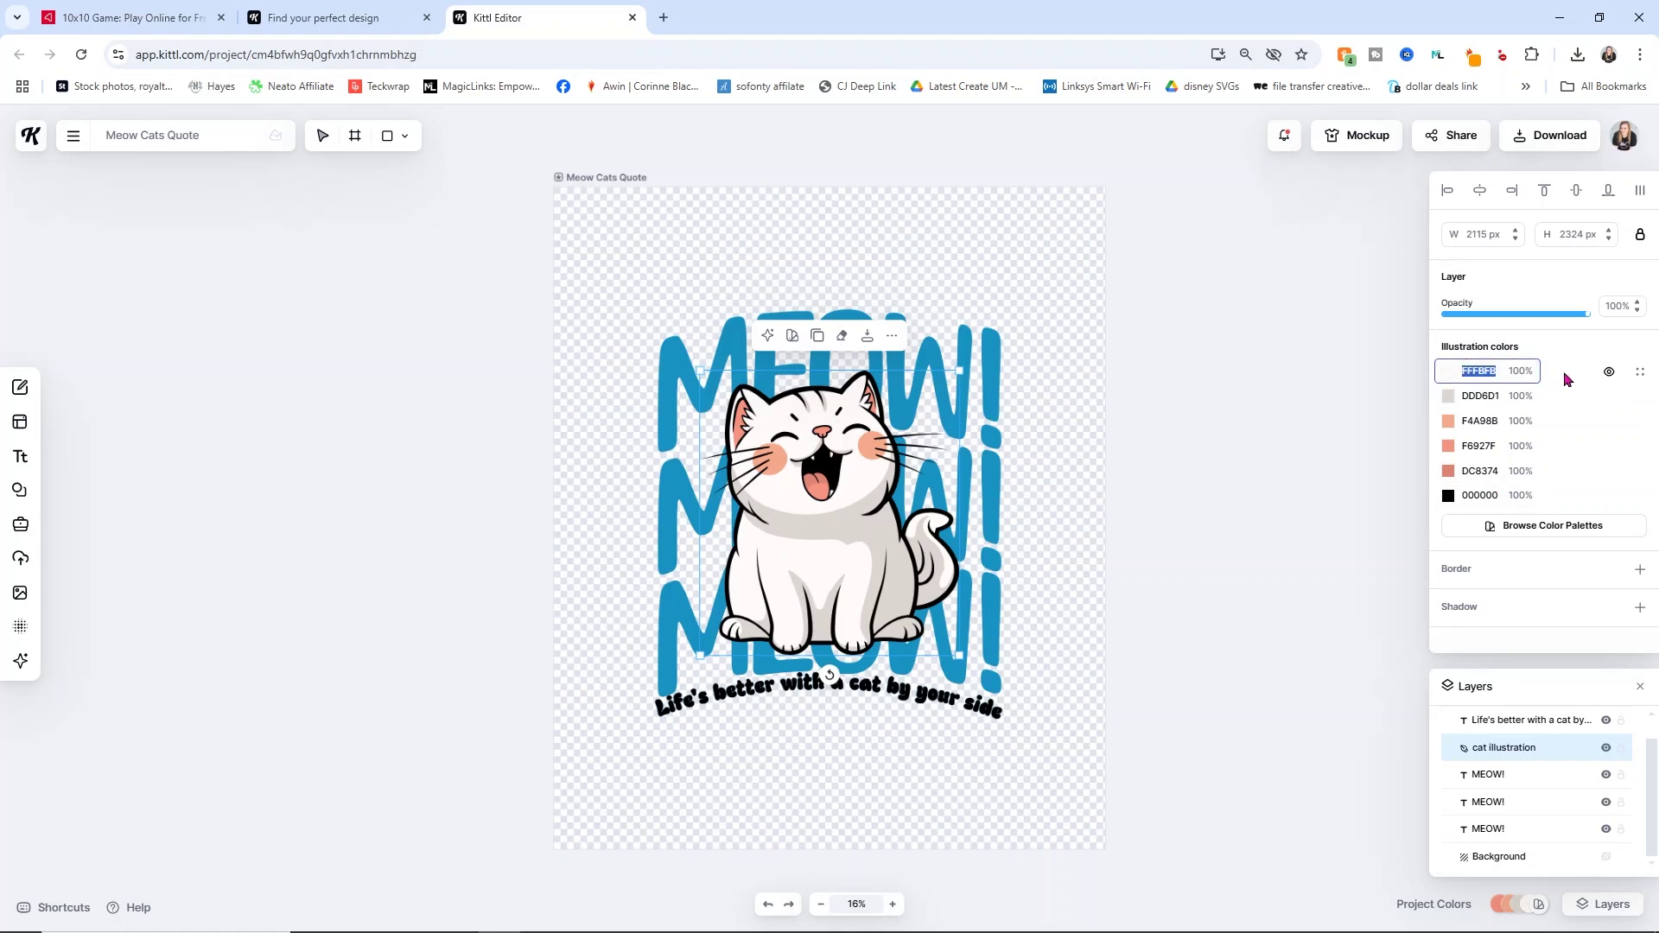
left_click(1448, 371)
left_click_drag(1309, 502, 1220, 464)
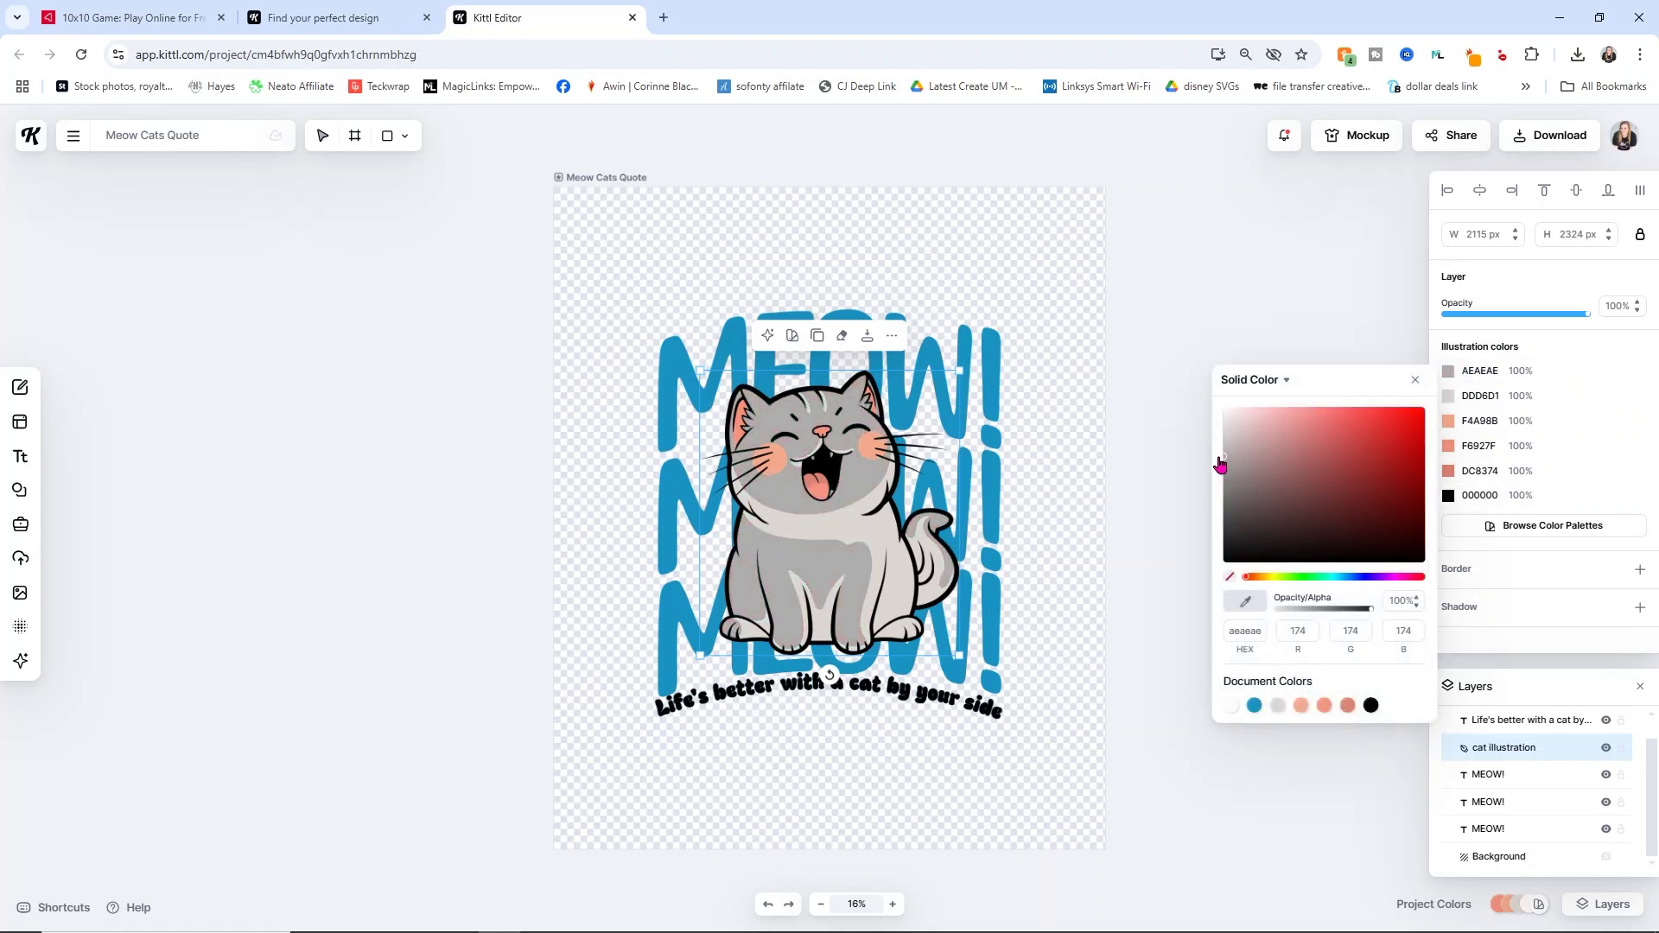
- Change the cat illustration's fur shadow color to dark gray 756F6A and its peach cheek color to gray ADADAD
left_click(1484, 396)
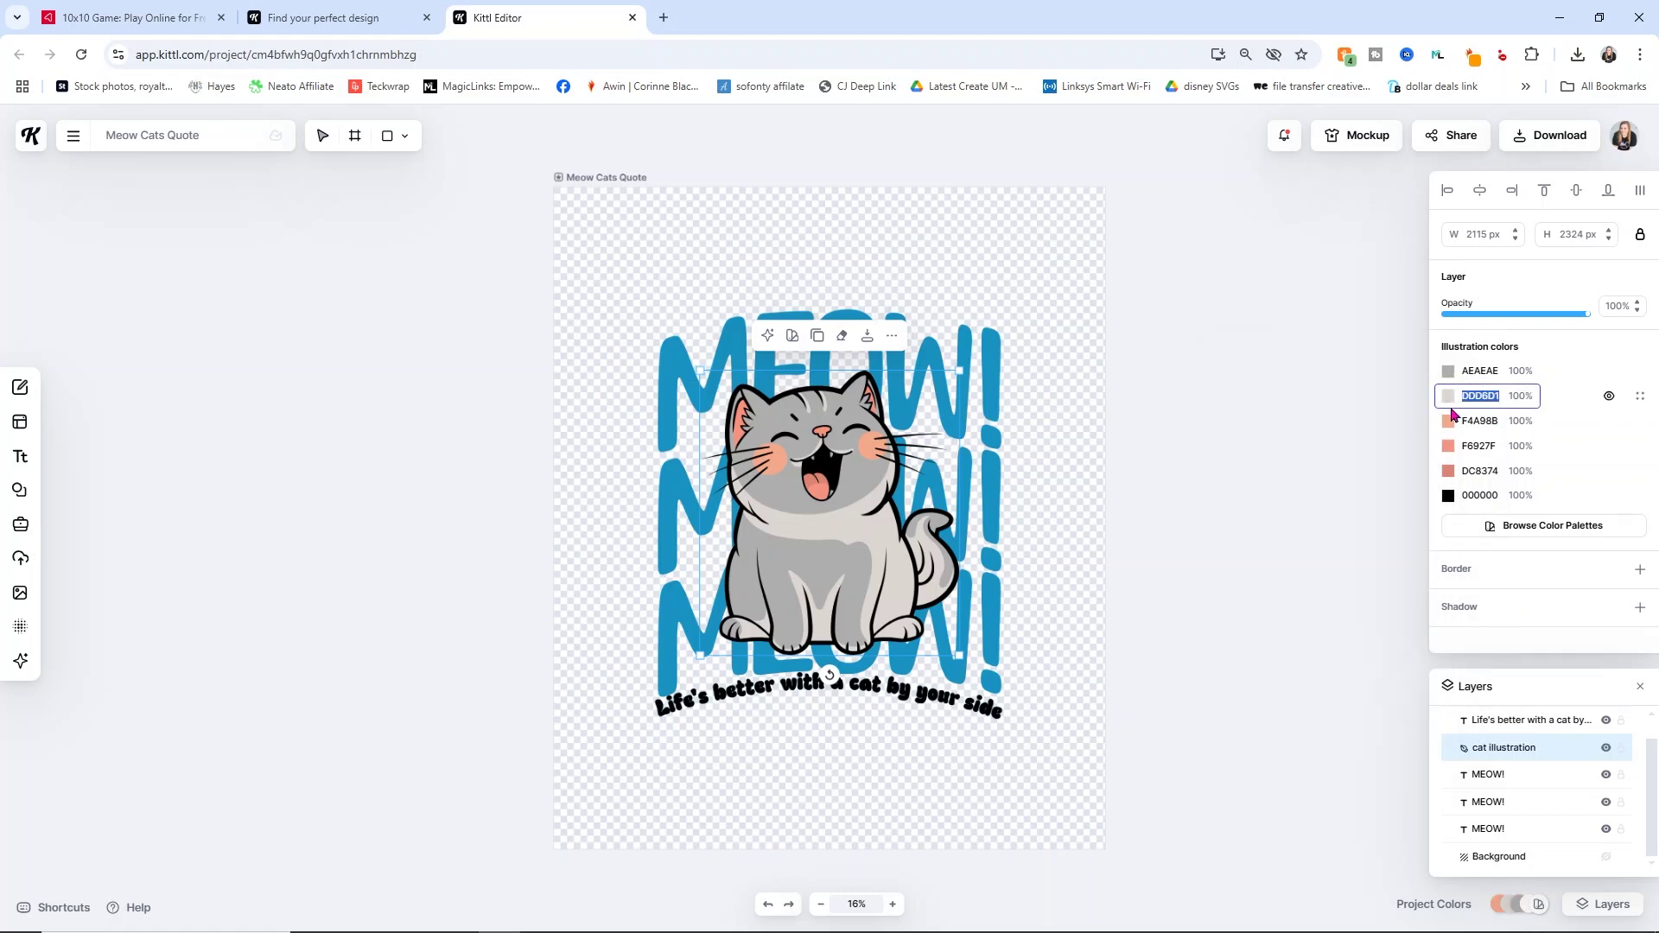
left_click(1448, 398)
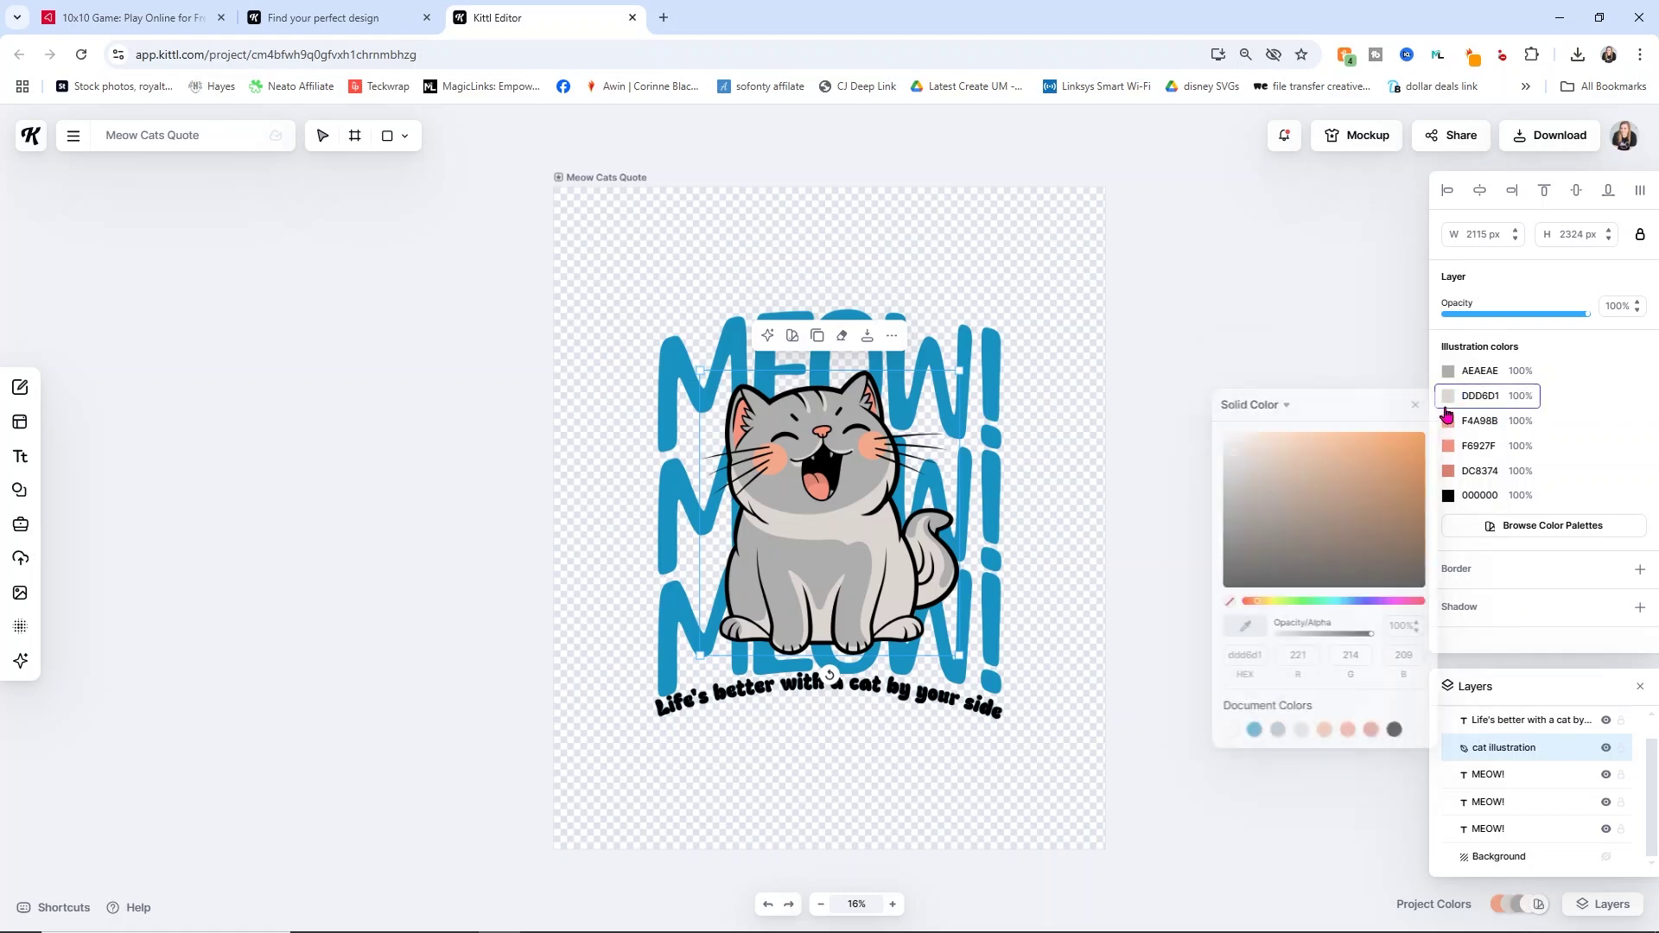
left_click_drag(1236, 465, 1244, 525)
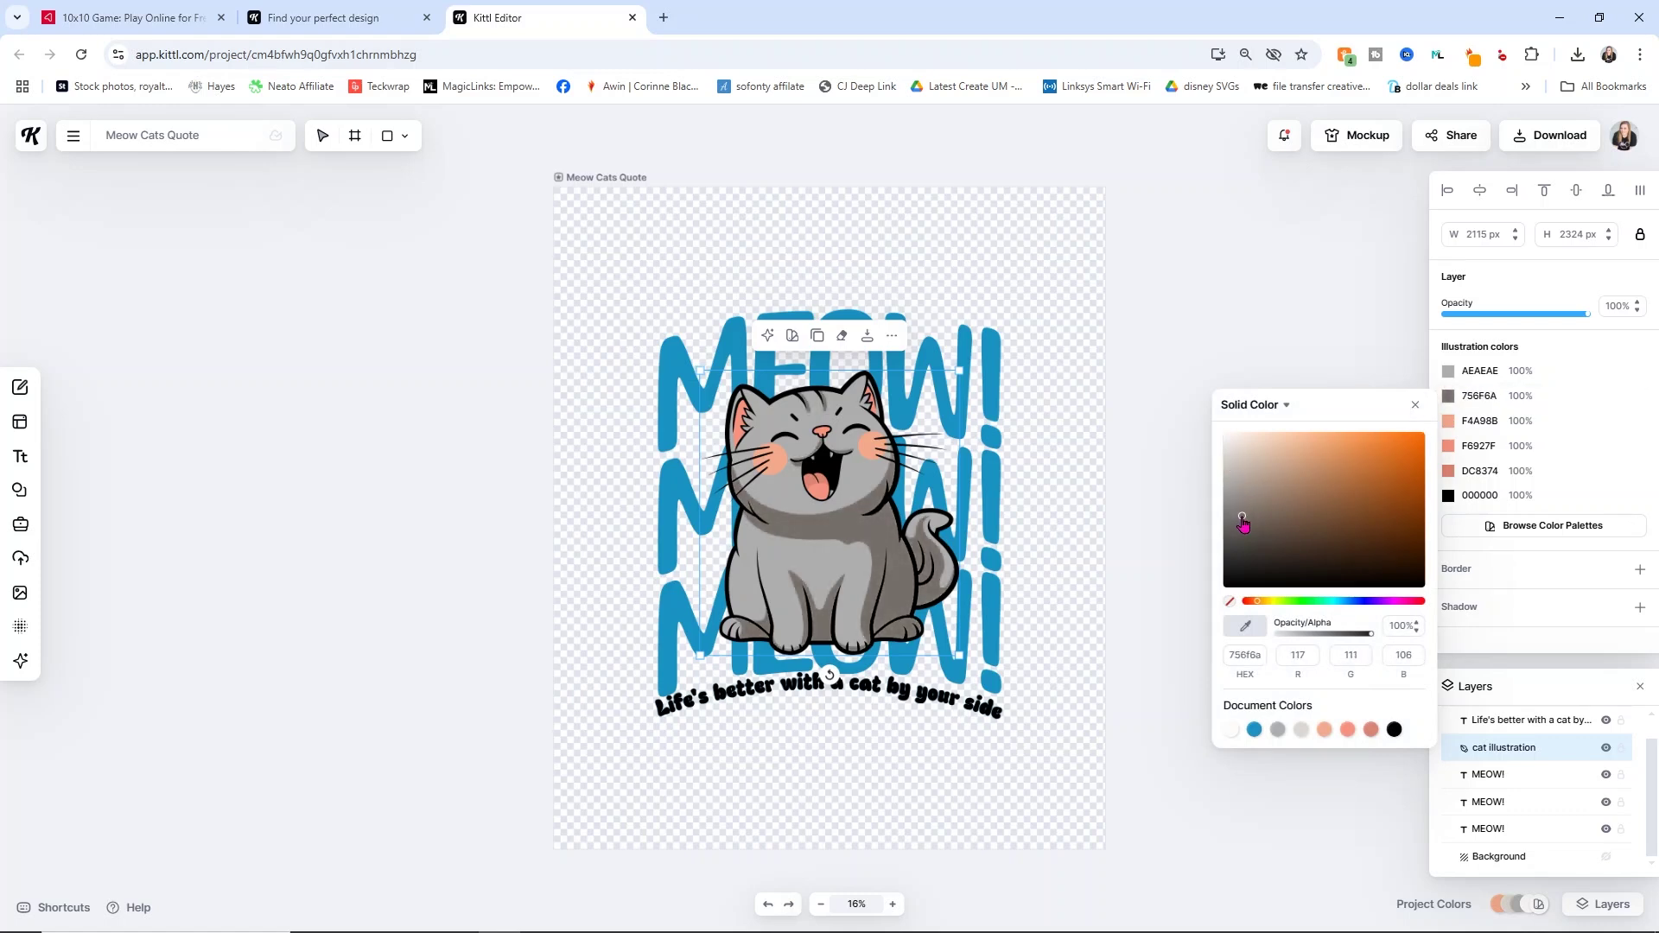
left_click(1448, 421)
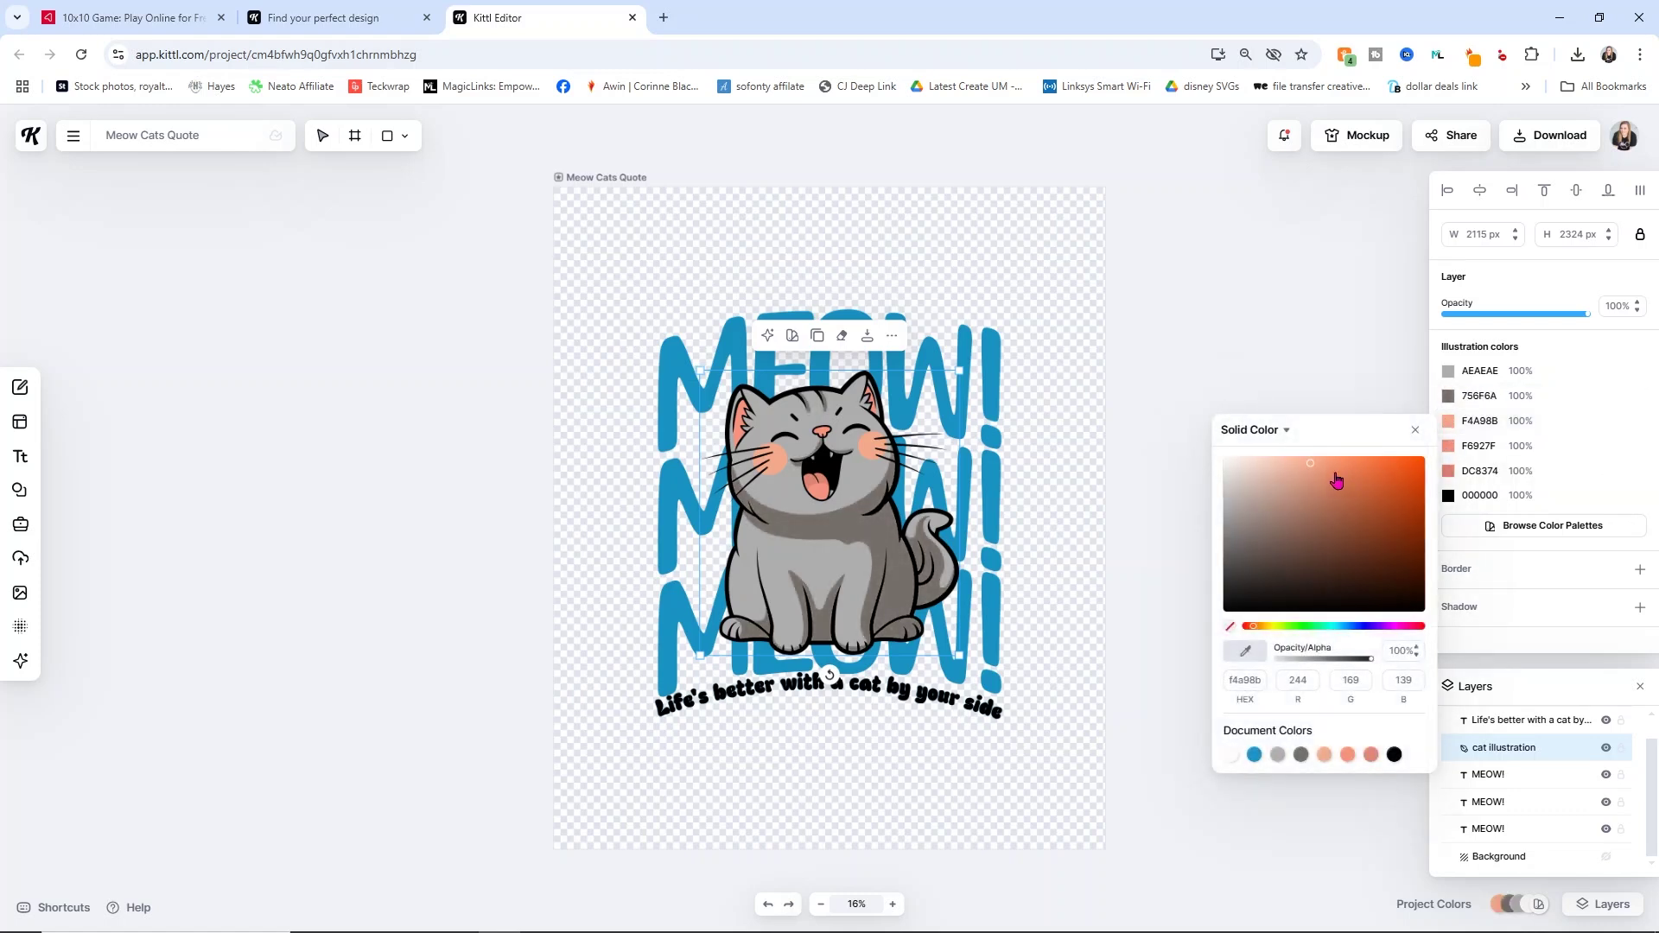
left_click_drag(1314, 467, 1215, 514)
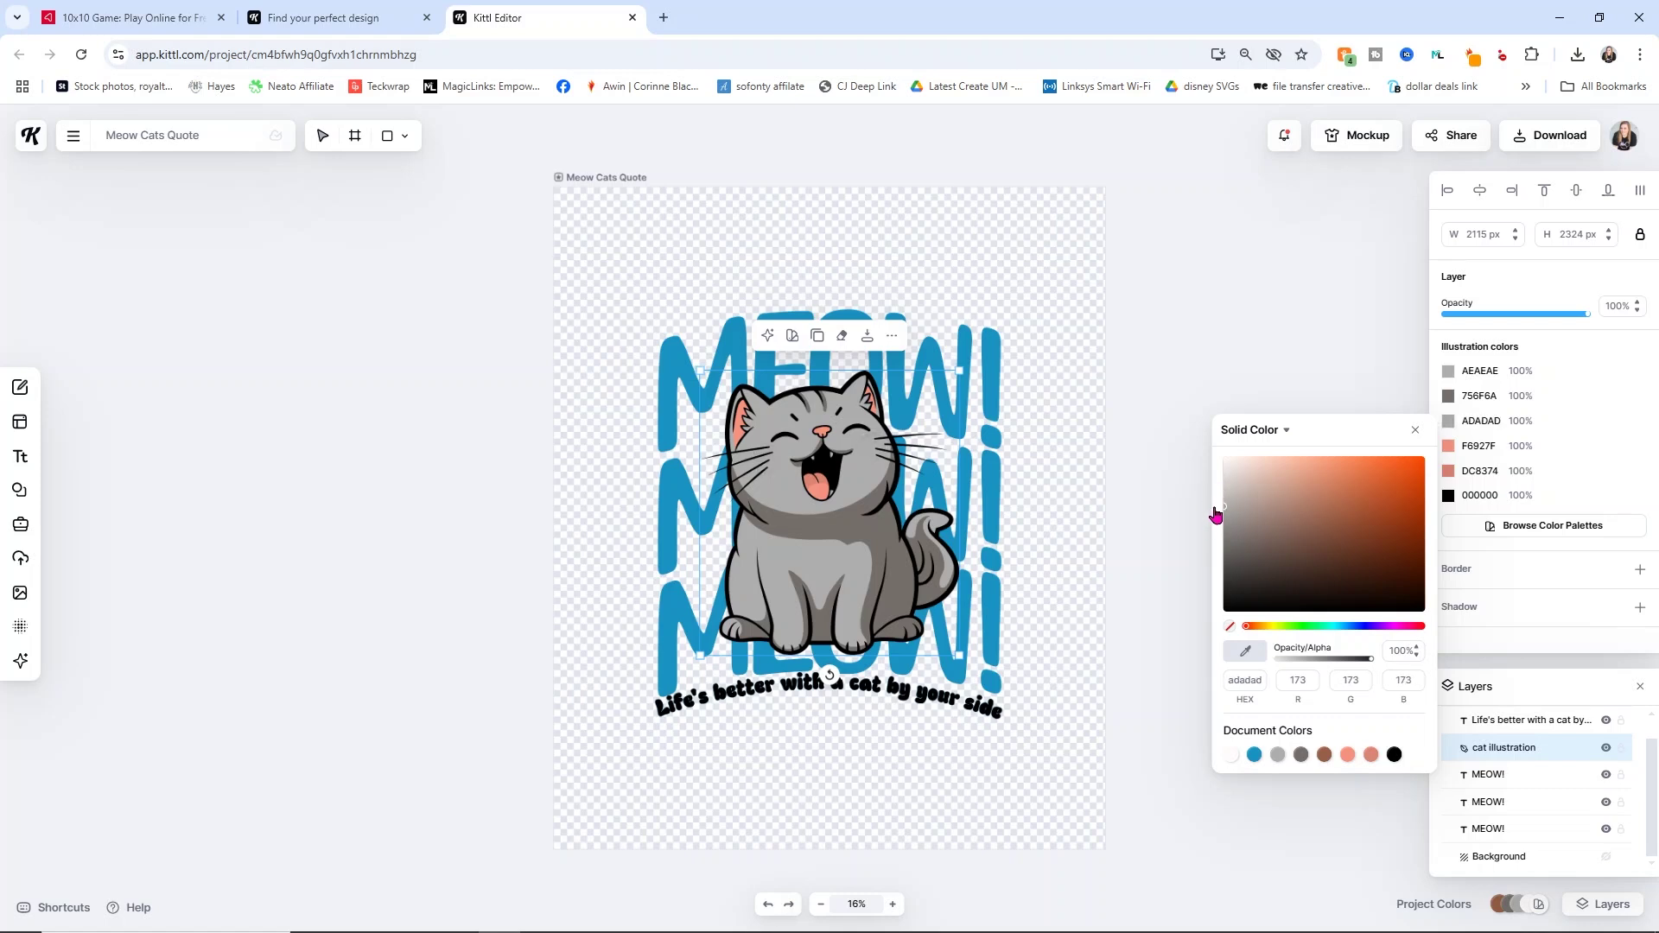
- Change the cat illustration's lighter pink color to EE735B and its darker pink color to FF583C, and deselect the illustration
left_click(1448, 448)
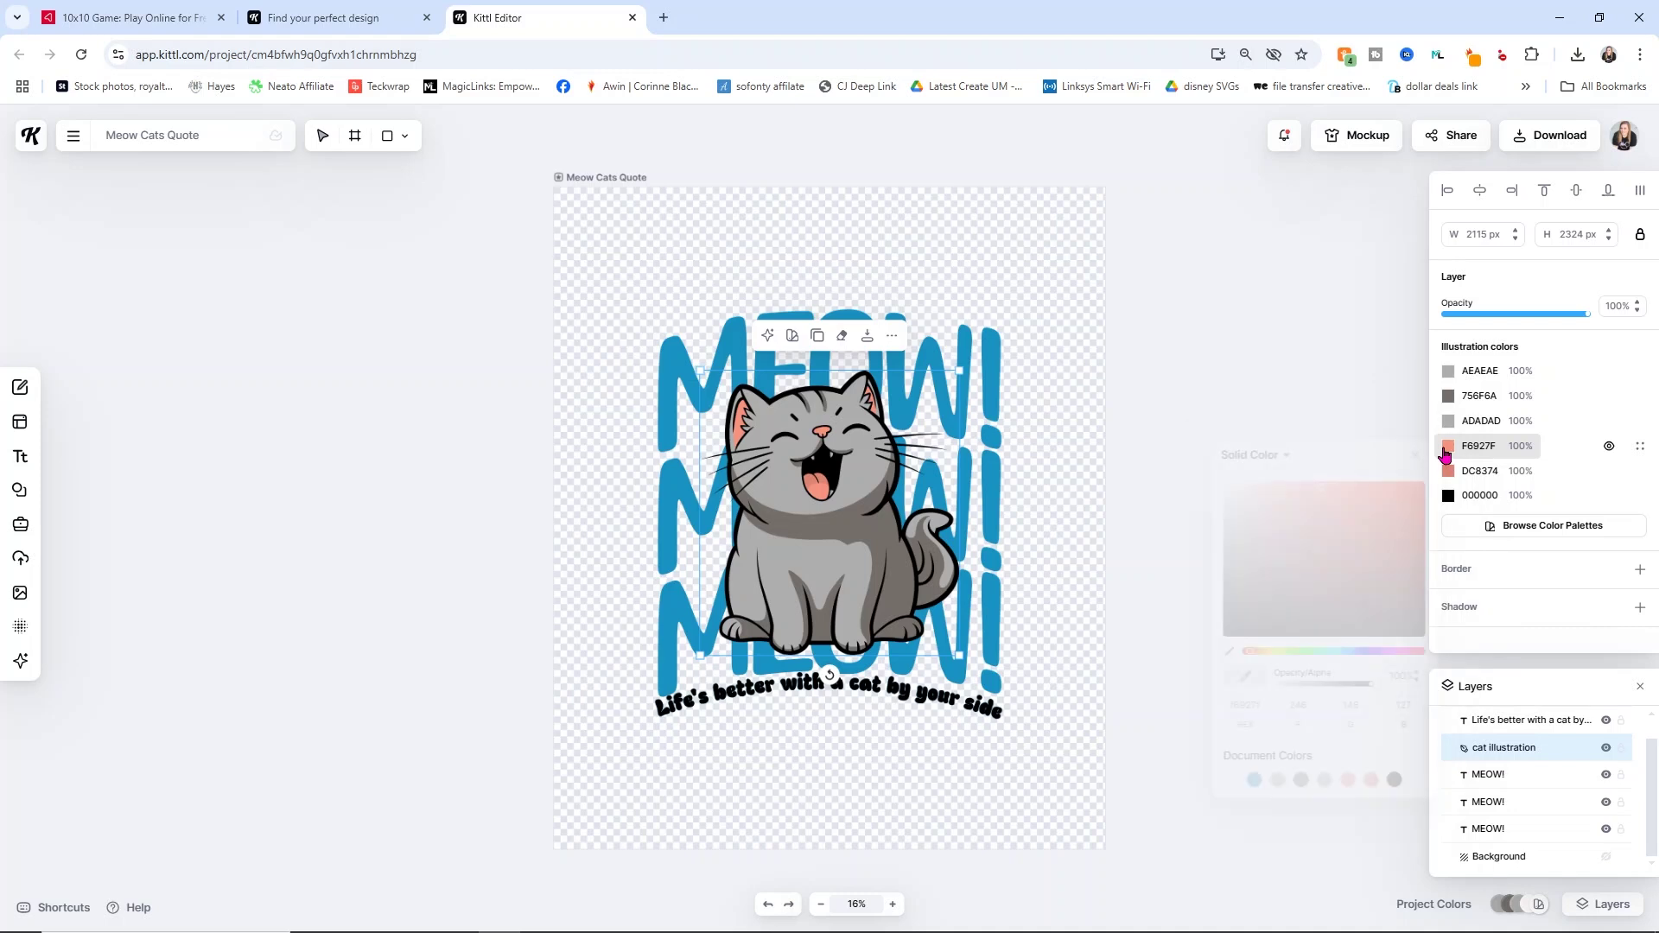
mouse_move(1318, 490)
left_mouse_down()
mouse_move(1378, 531)
mouse_move(1311, 519)
mouse_move(1284, 536)
mouse_move(1316, 494)
mouse_move(1391, 489)
mouse_move(1346, 497)
left_mouse_up()
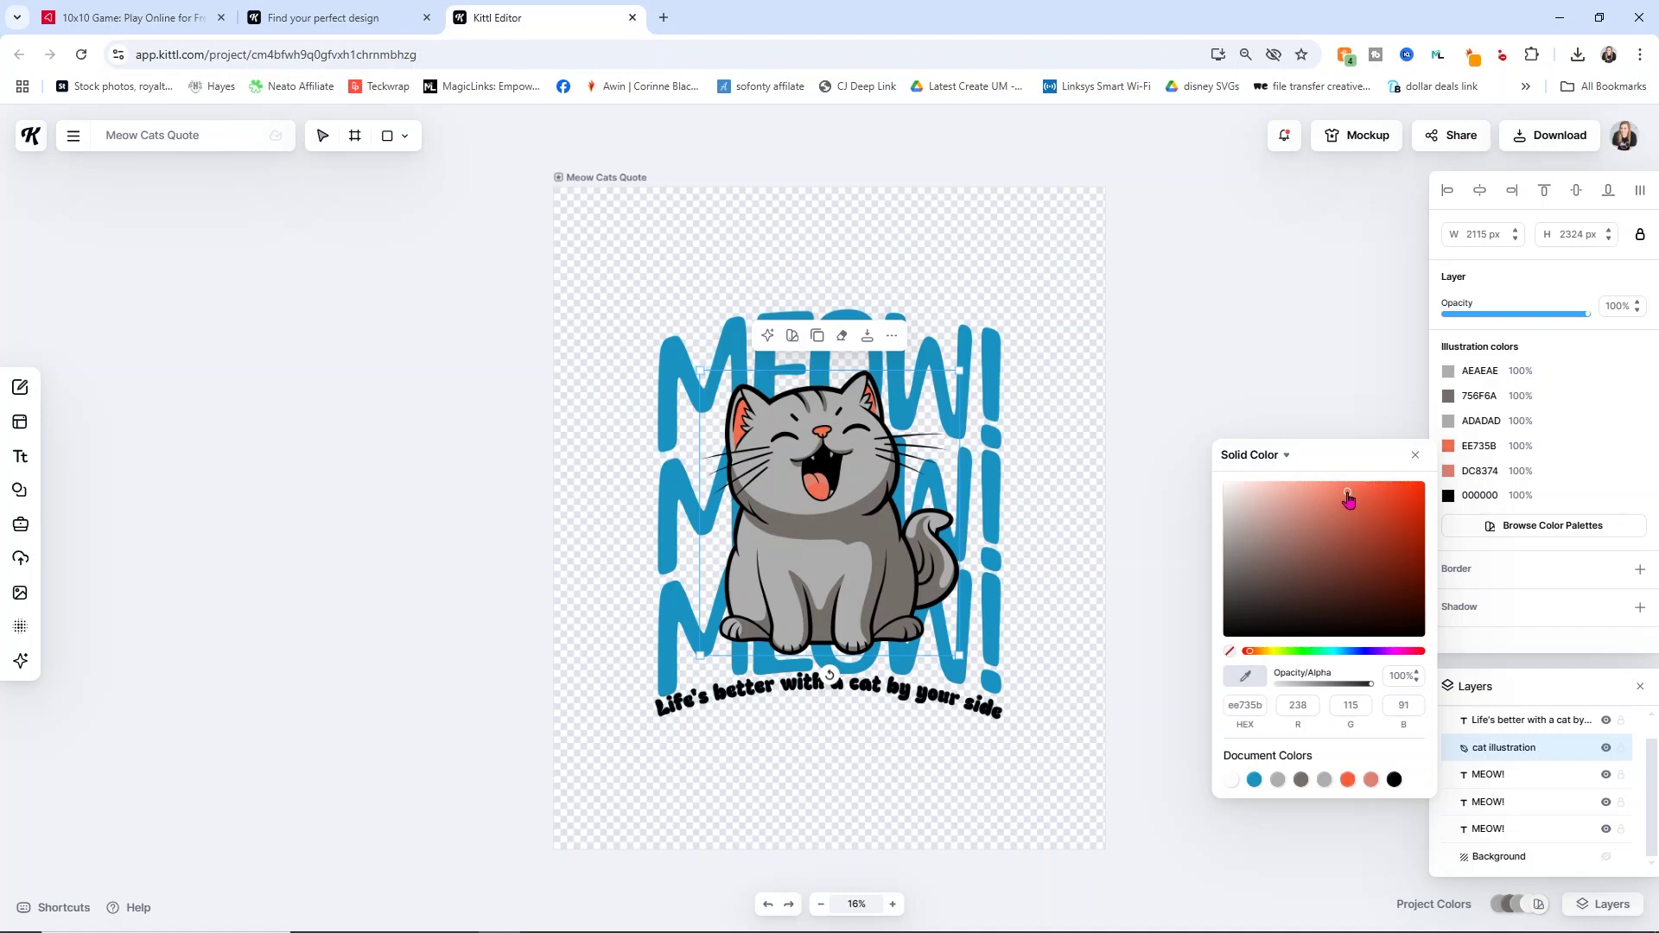
left_click(1447, 473)
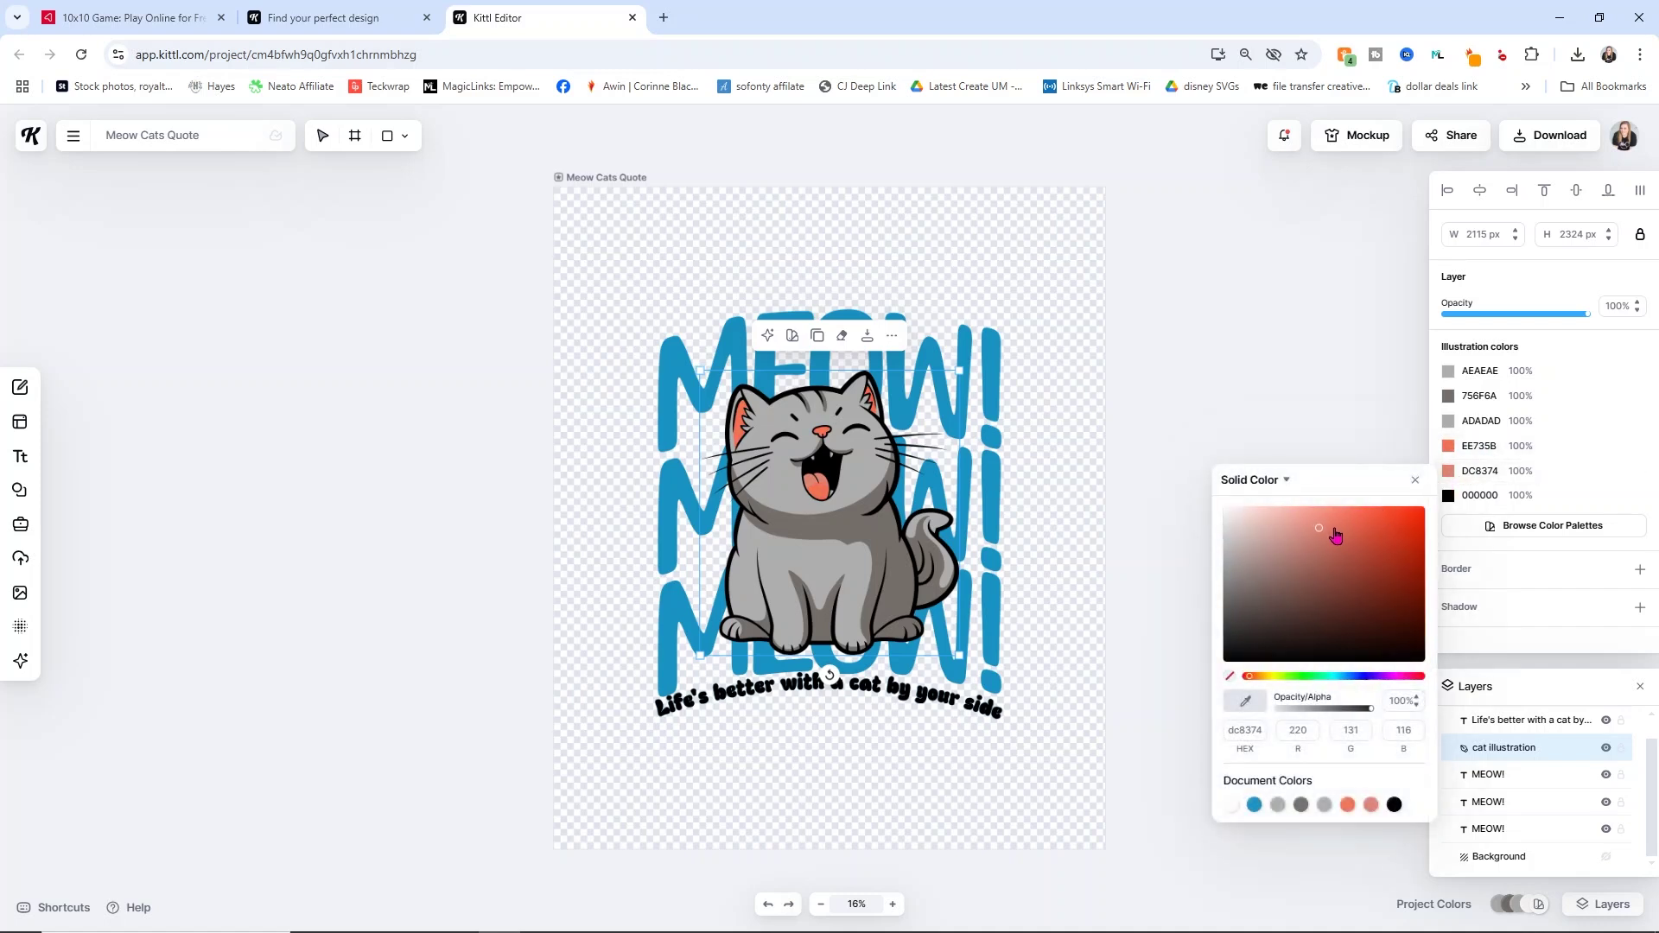
left_click_drag(1321, 530, 1379, 513)
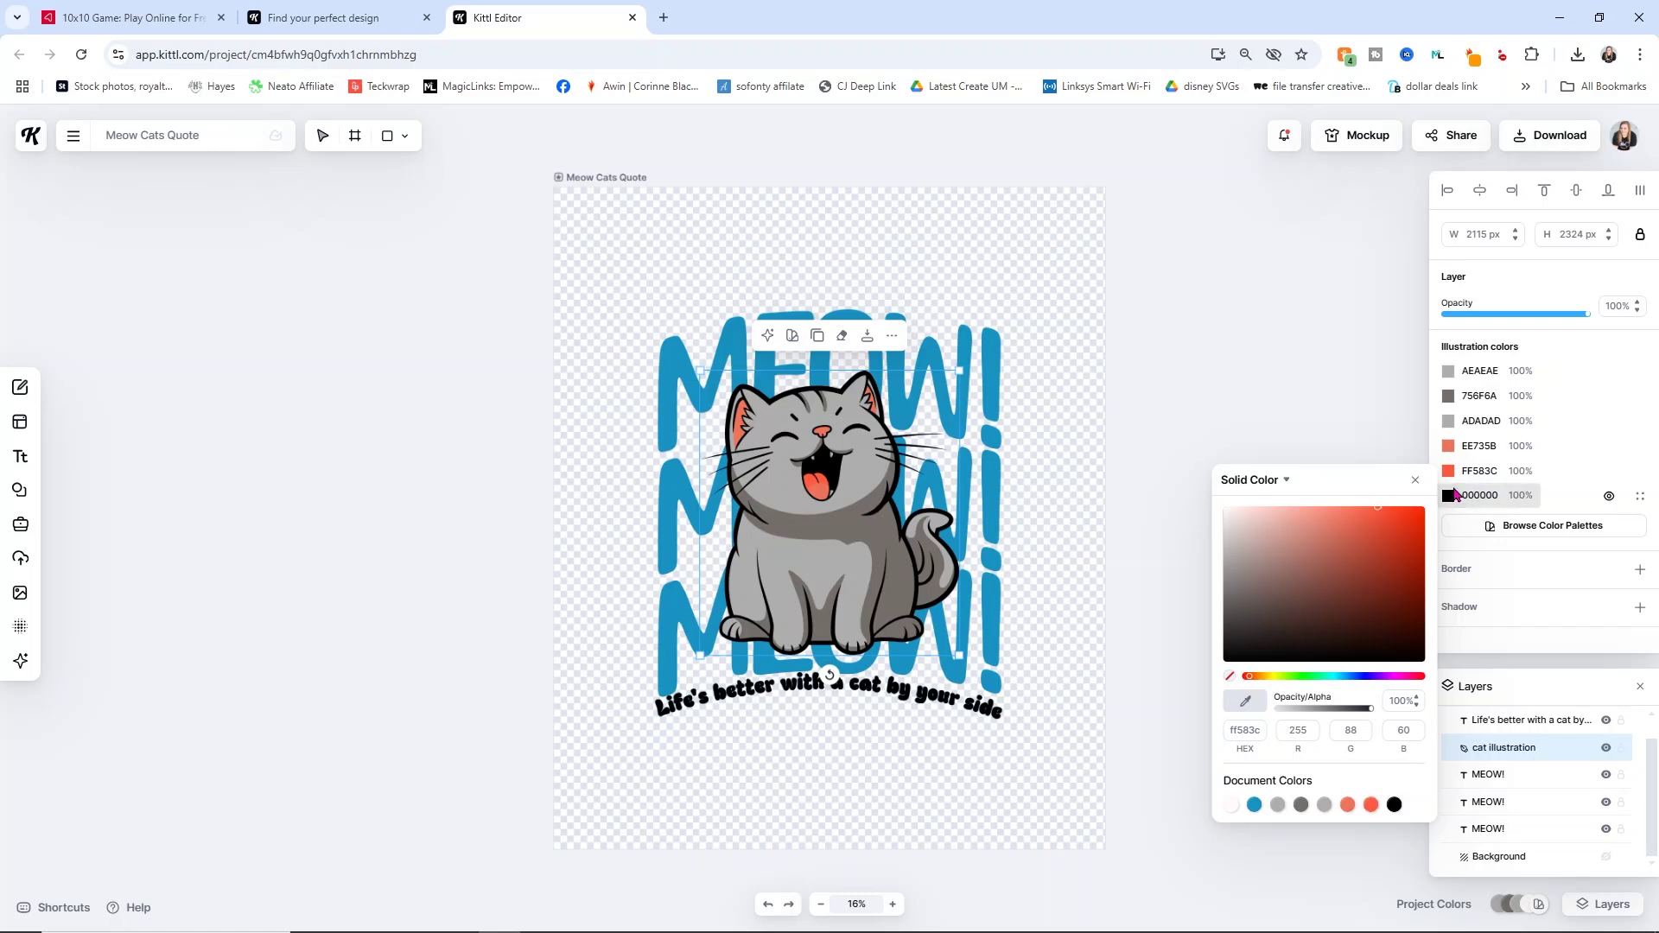
left_click(1324, 355)
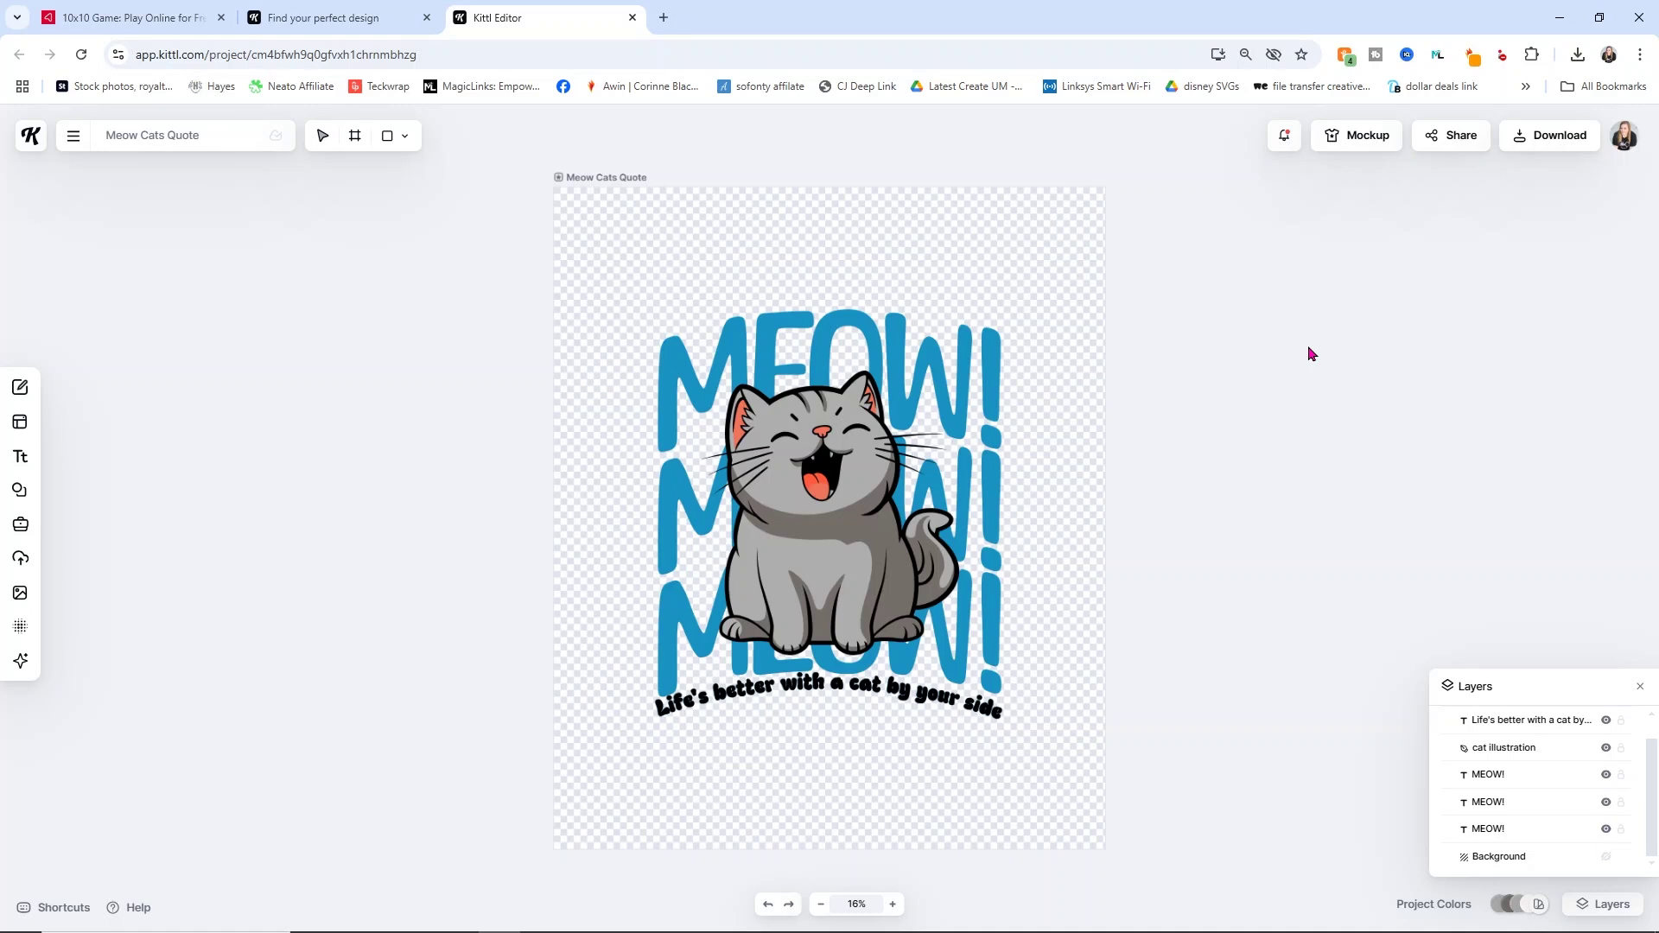
- Download the Meow Cats Quote artboard as a PNG with Remove Background and Optimize Quality enabled, saving it as "meow two"
left_click(1519, 145)
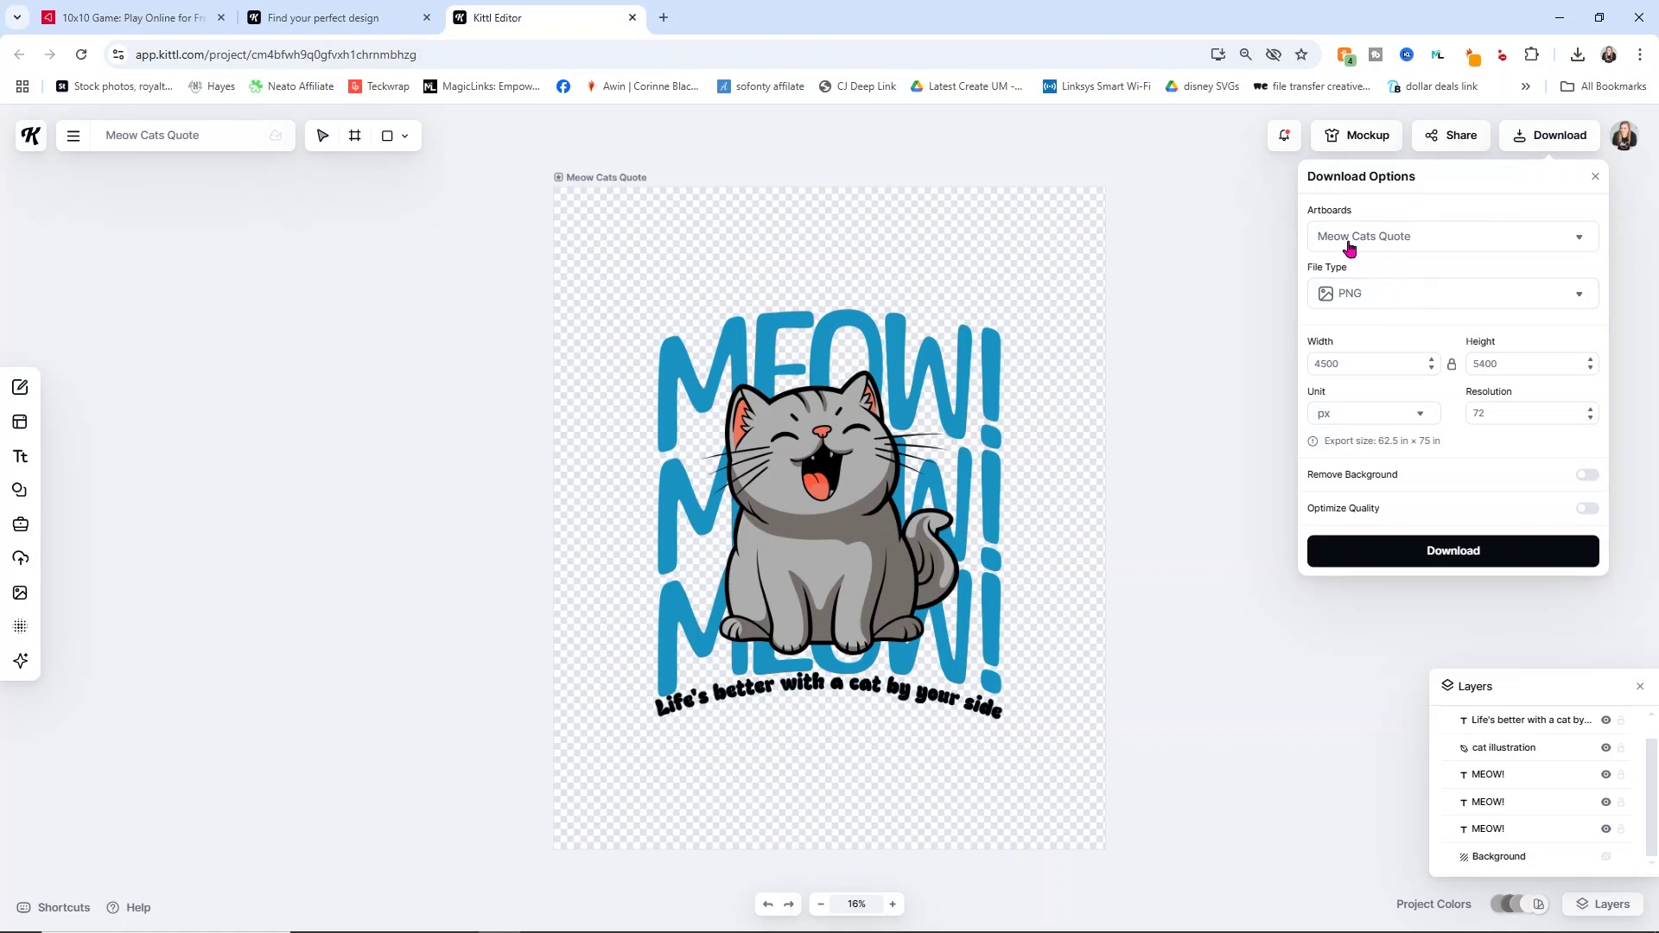
left_click(1587, 477)
left_click(1586, 511)
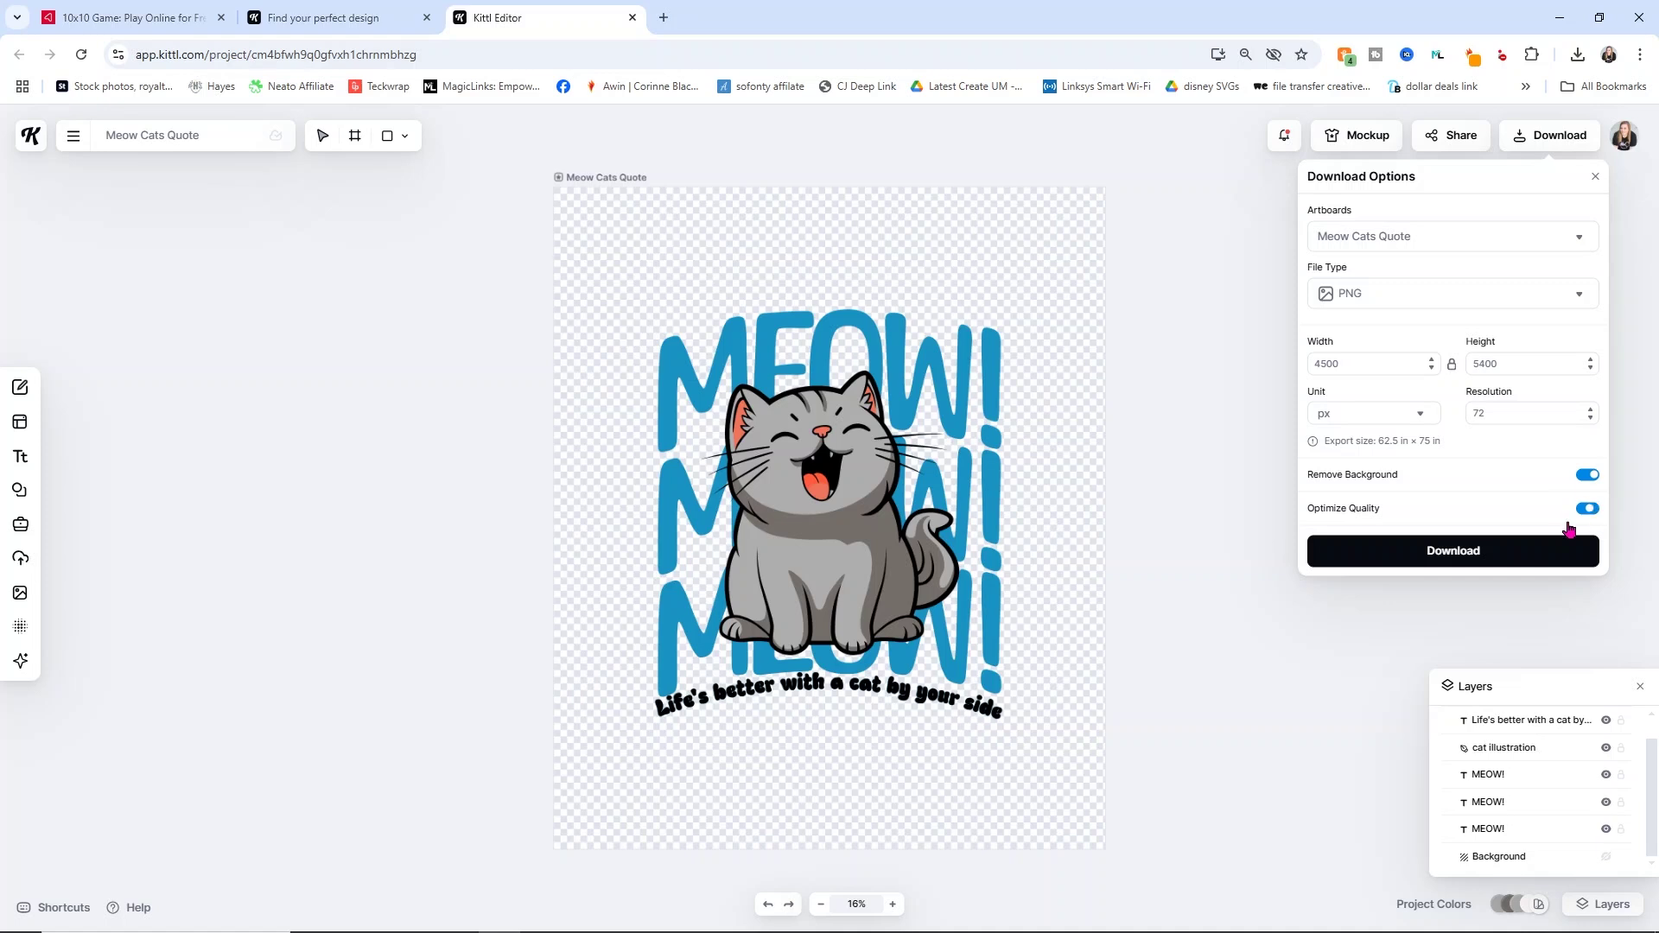
left_click(1455, 560)
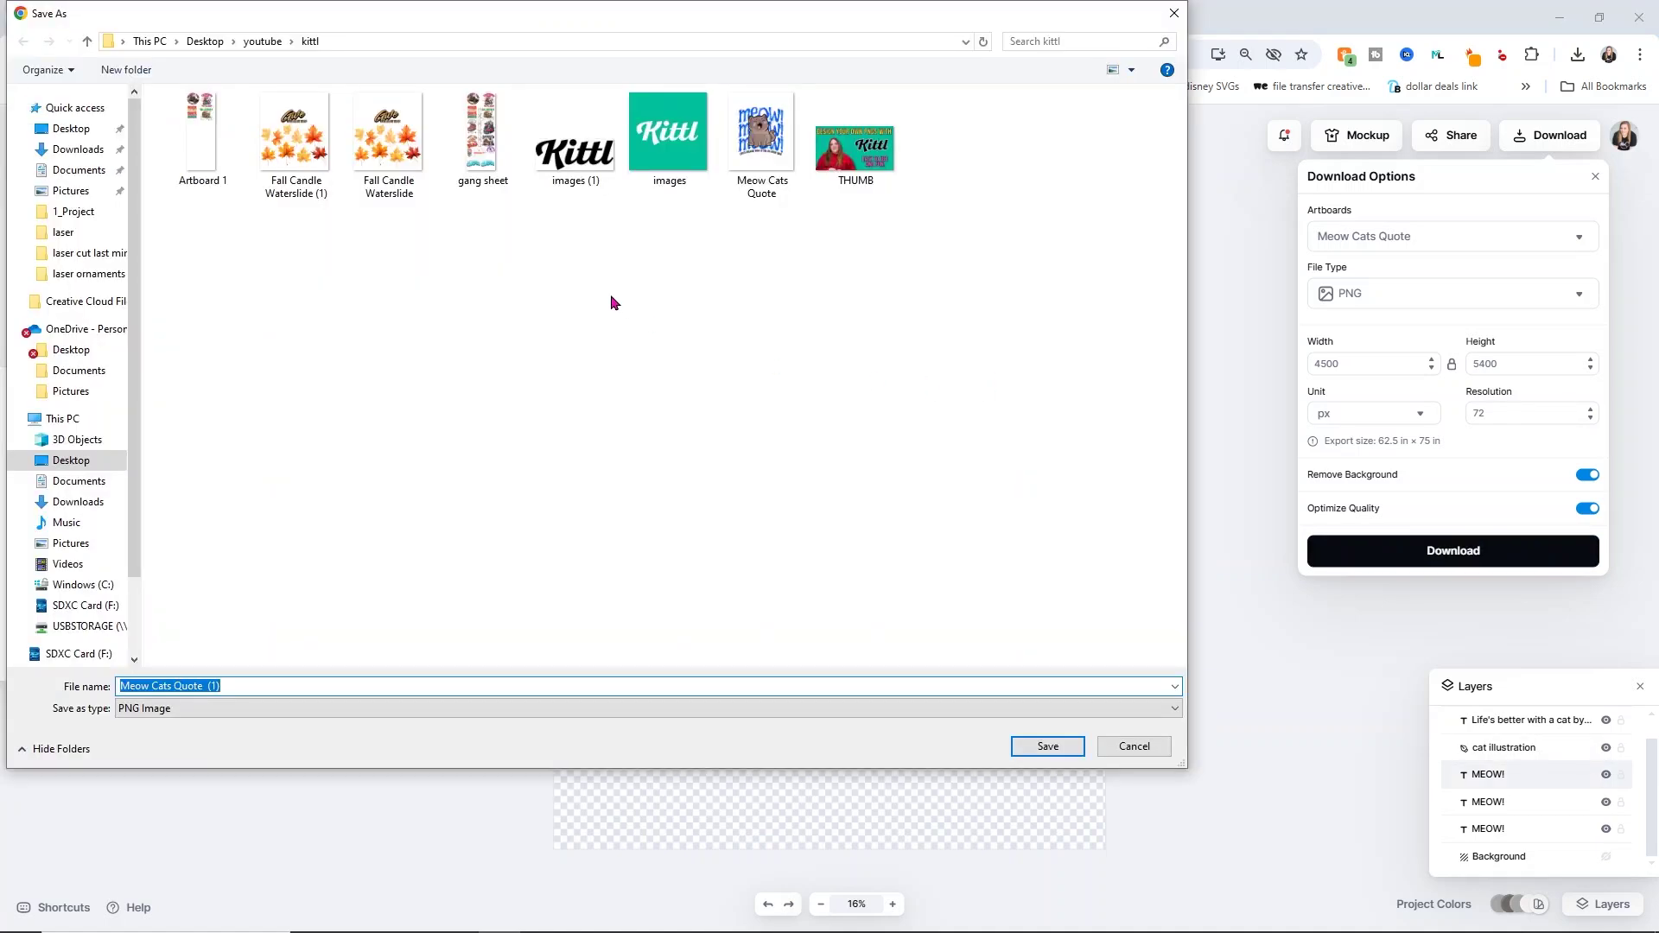
type("meow")
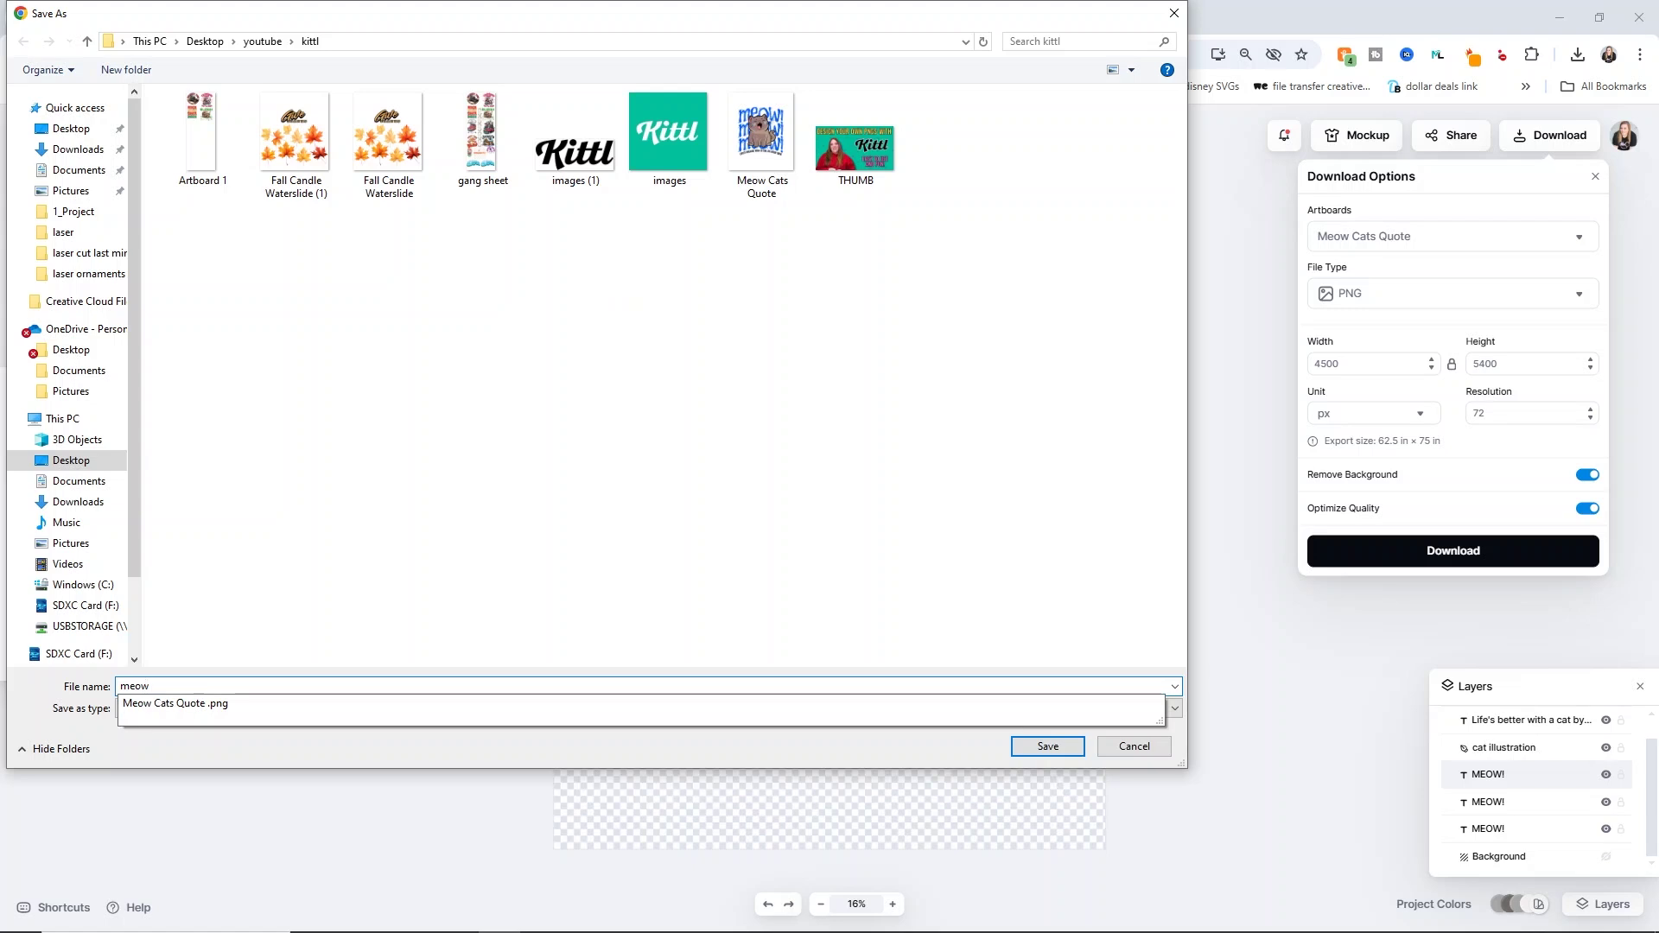
type(" two")
key("Return")
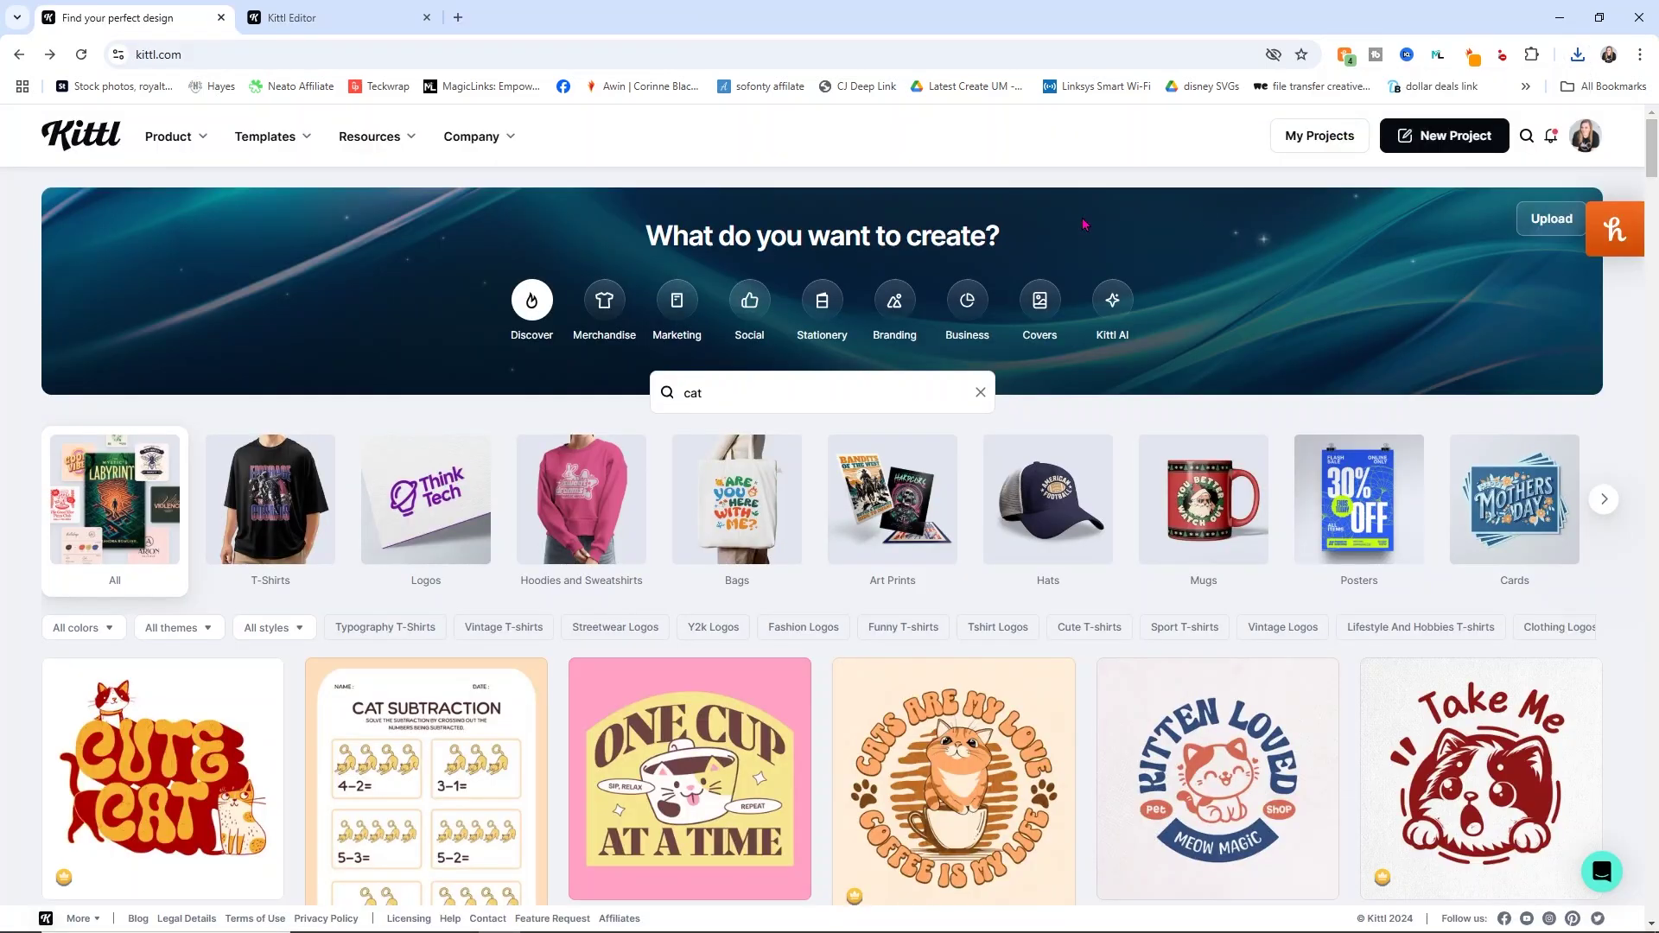
- Go to Kittl's Mockup Generator page from the website's resources and start creating a mockup
mouse_move(388, 147)
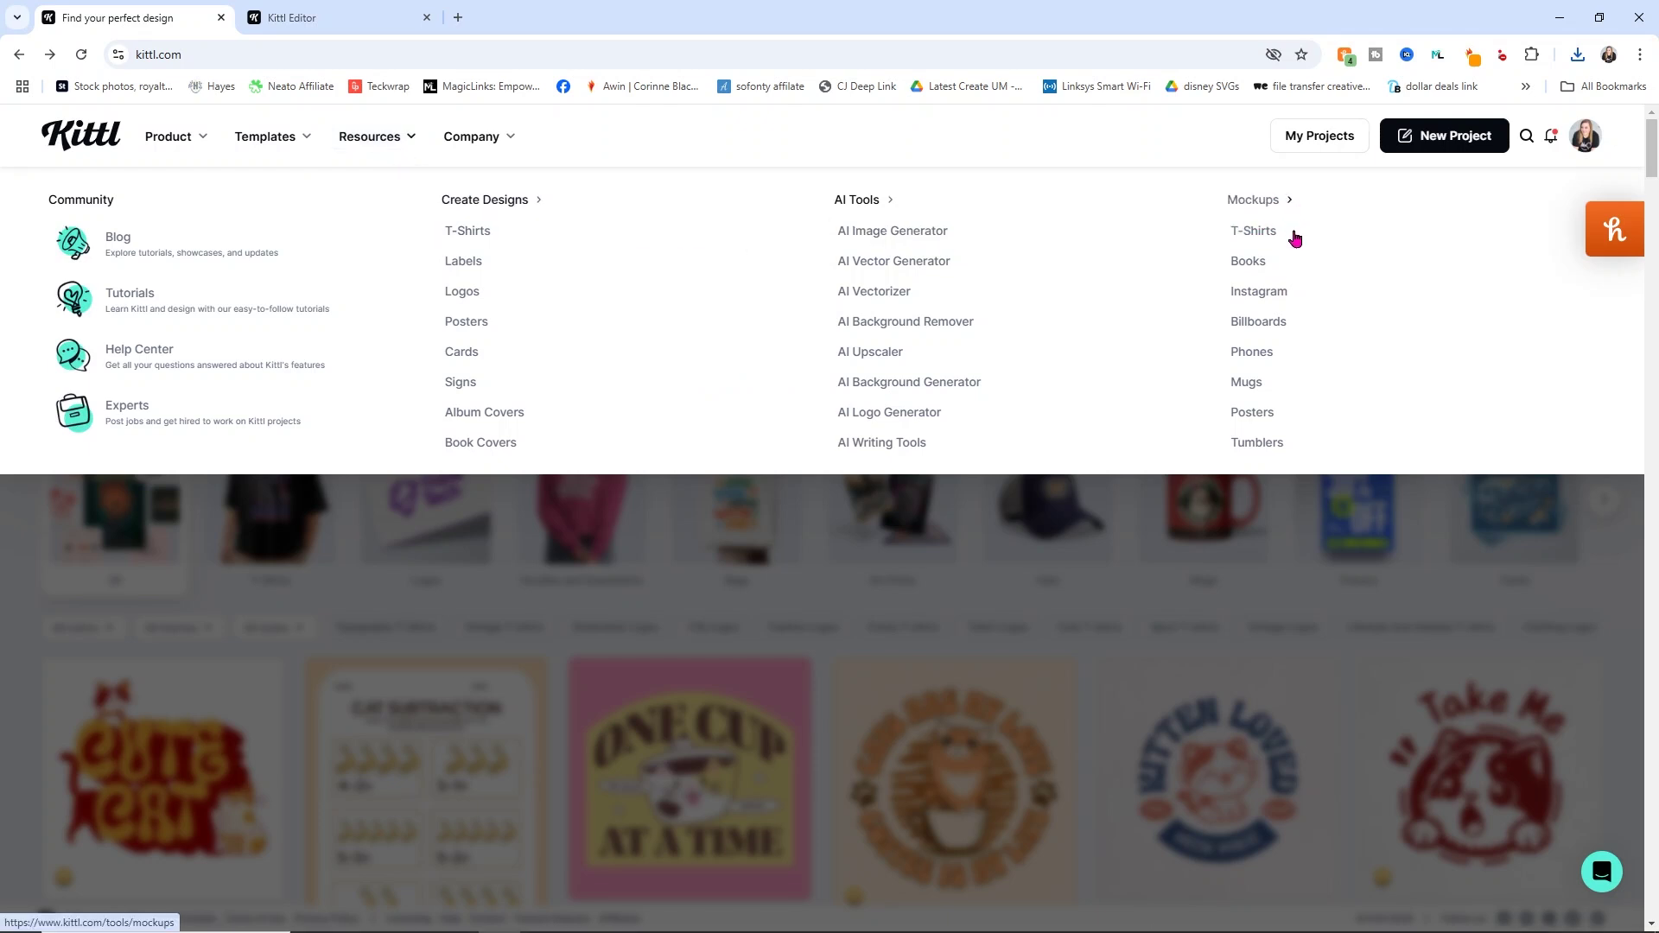
left_click(1280, 202)
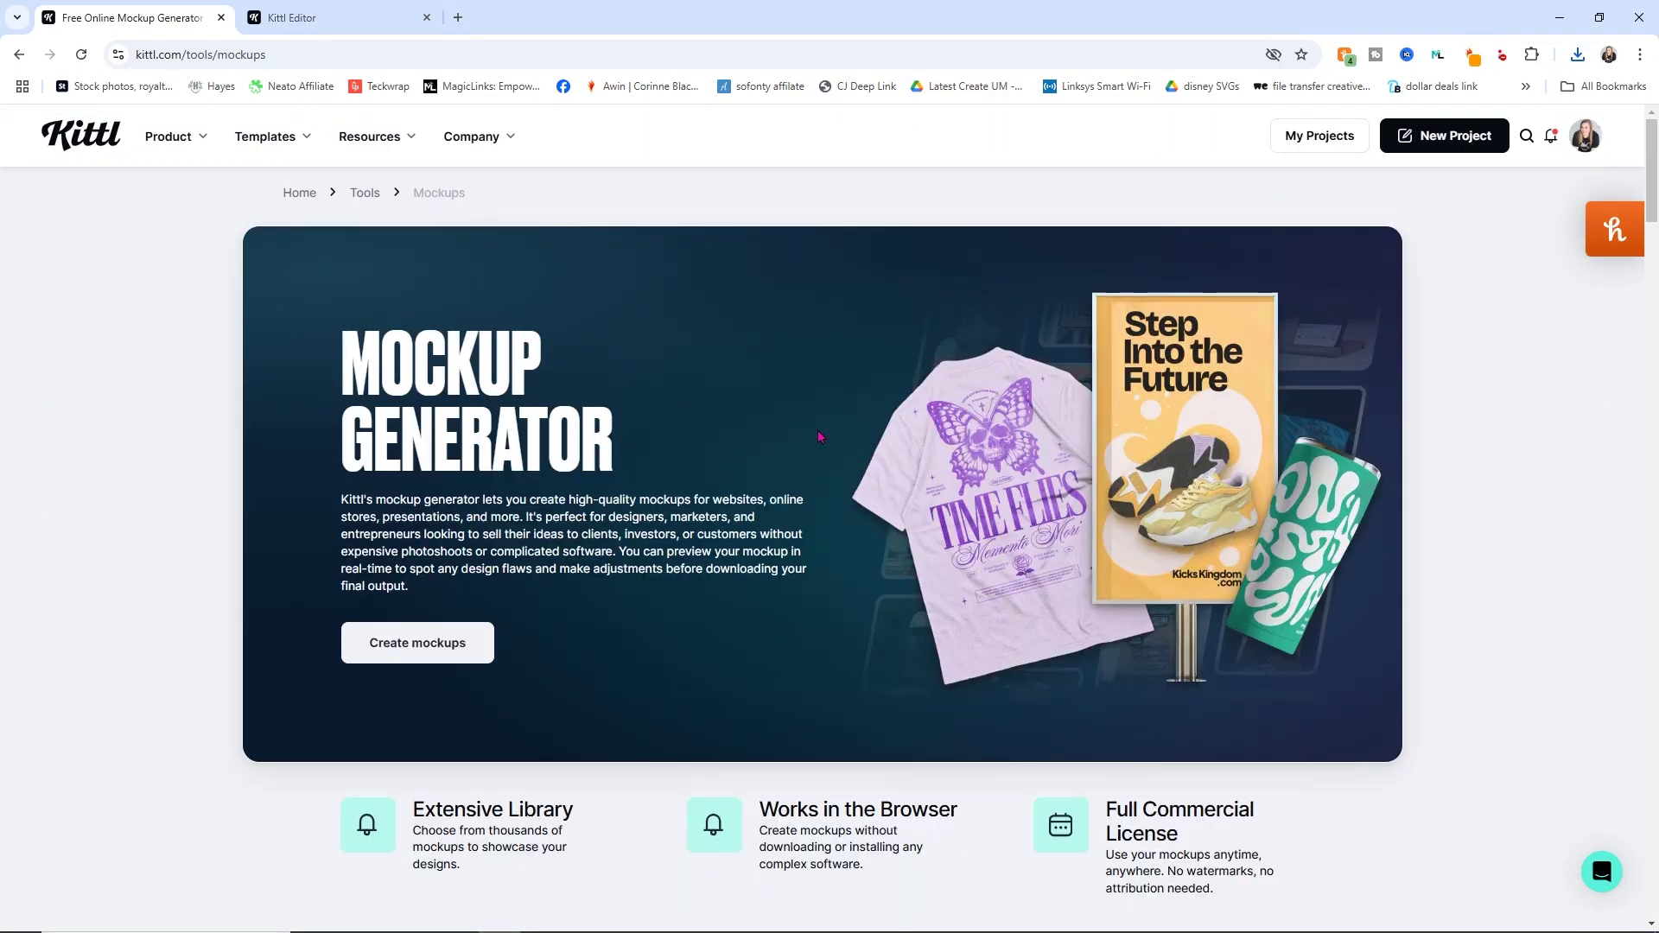
scroll(807, 418, "down", 10)
scroll(490, 478, "up", 10)
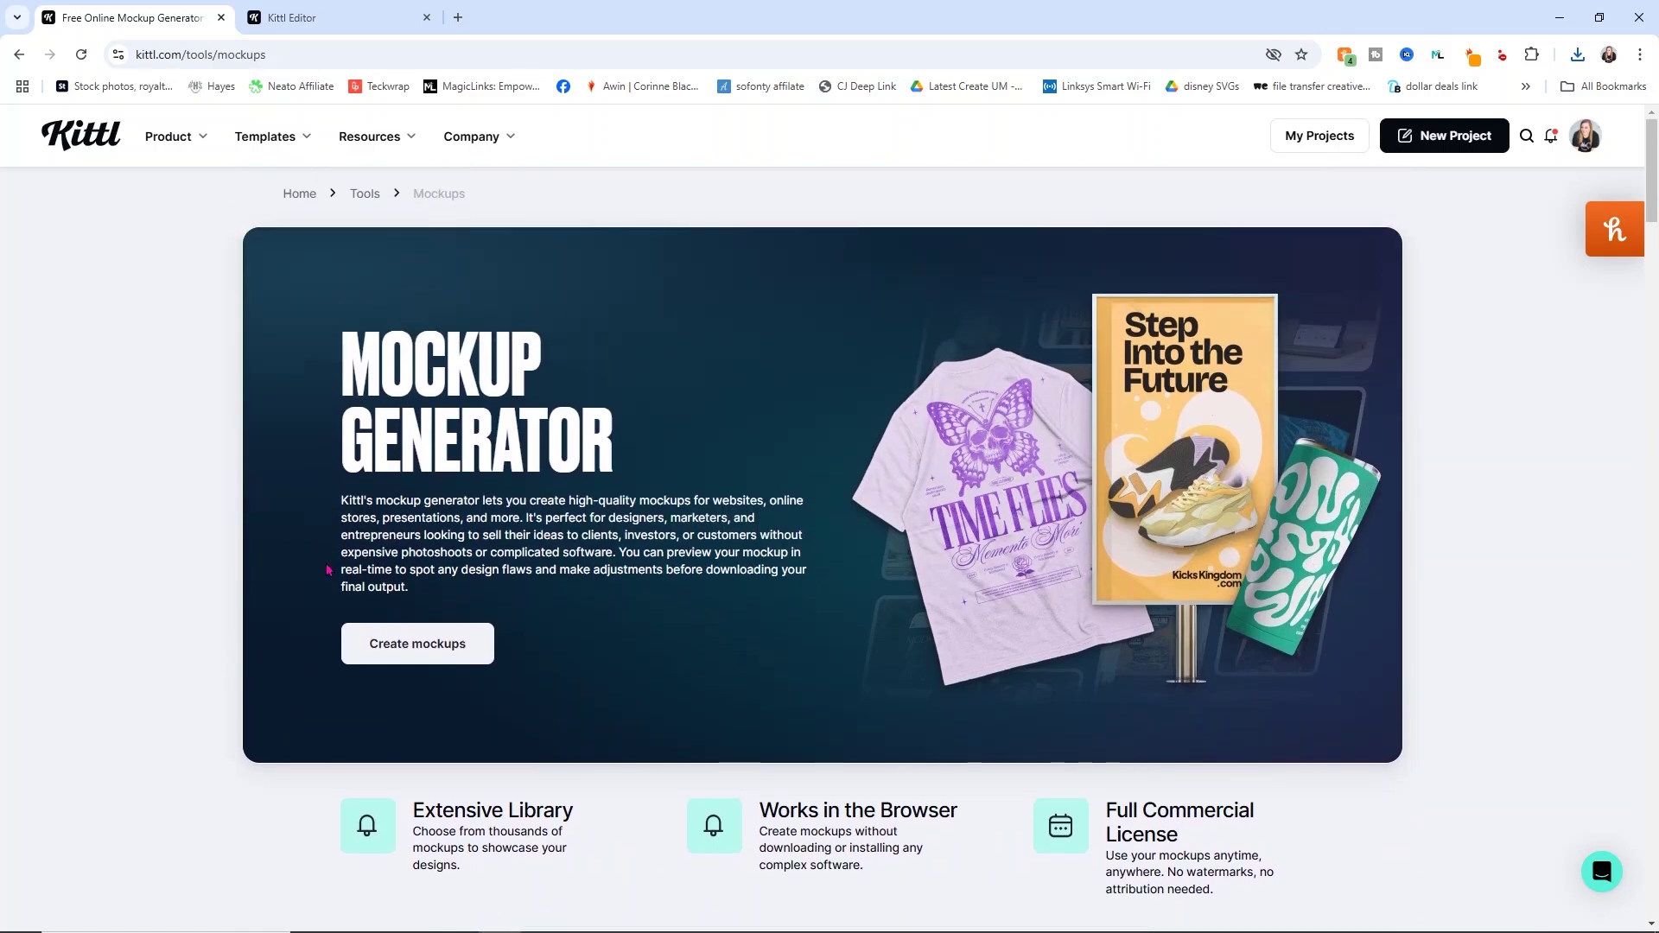
left_click(407, 644)
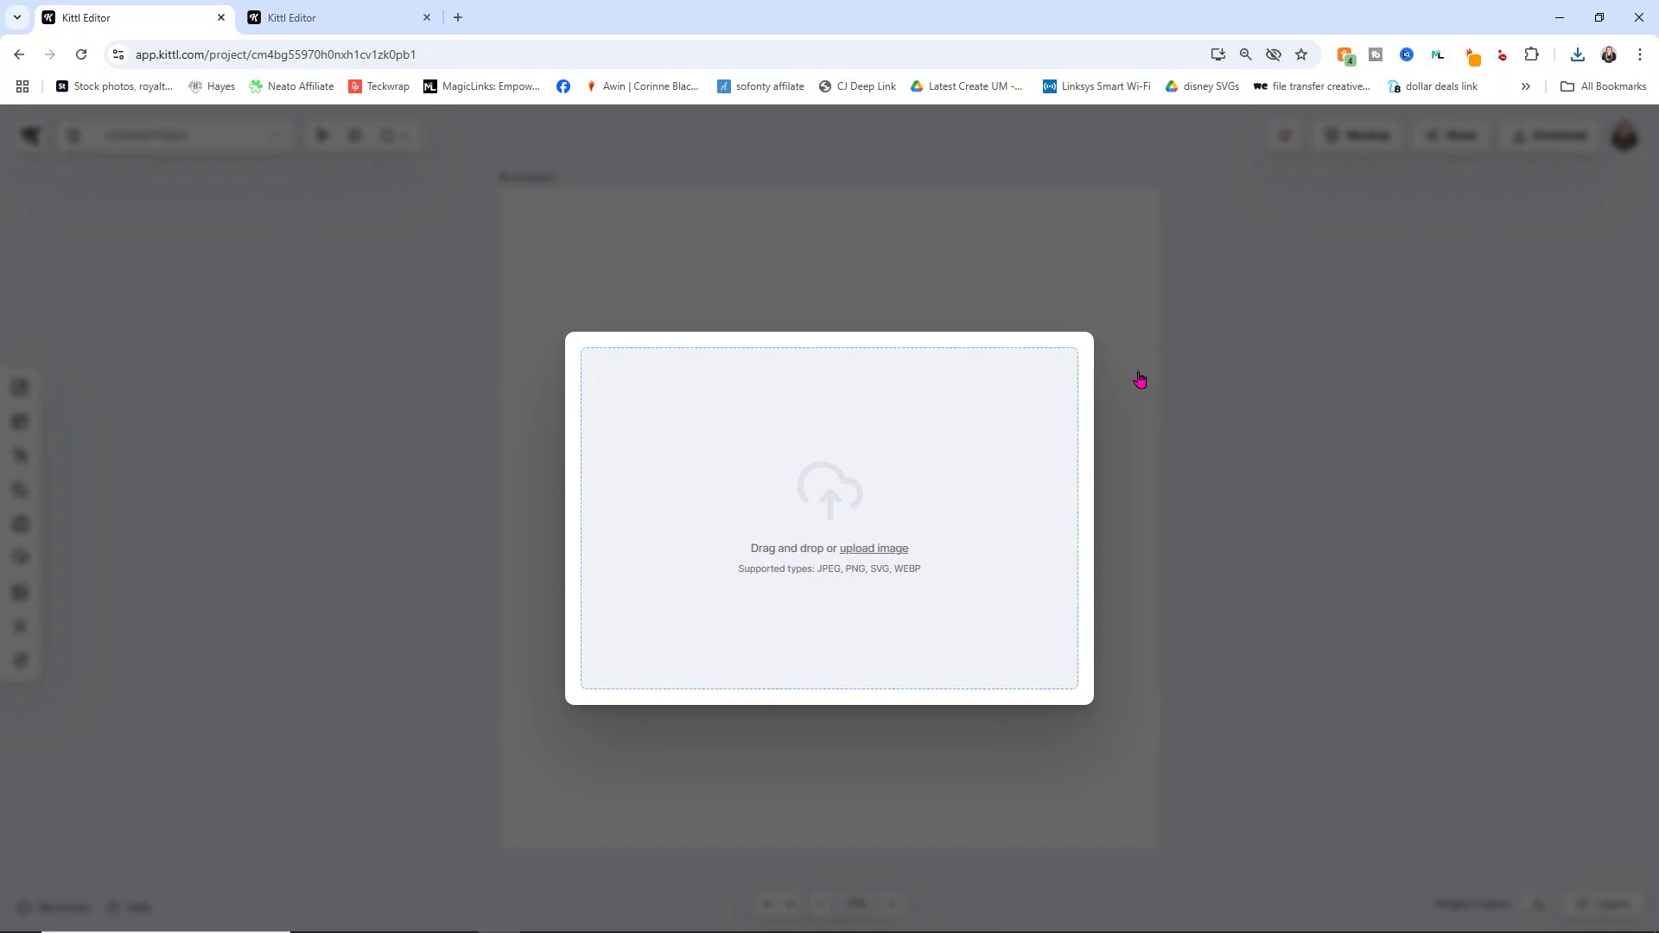
- Upload the downloaded meow two.png as the mockup's design image and dismiss the download history
left_click(1578, 55)
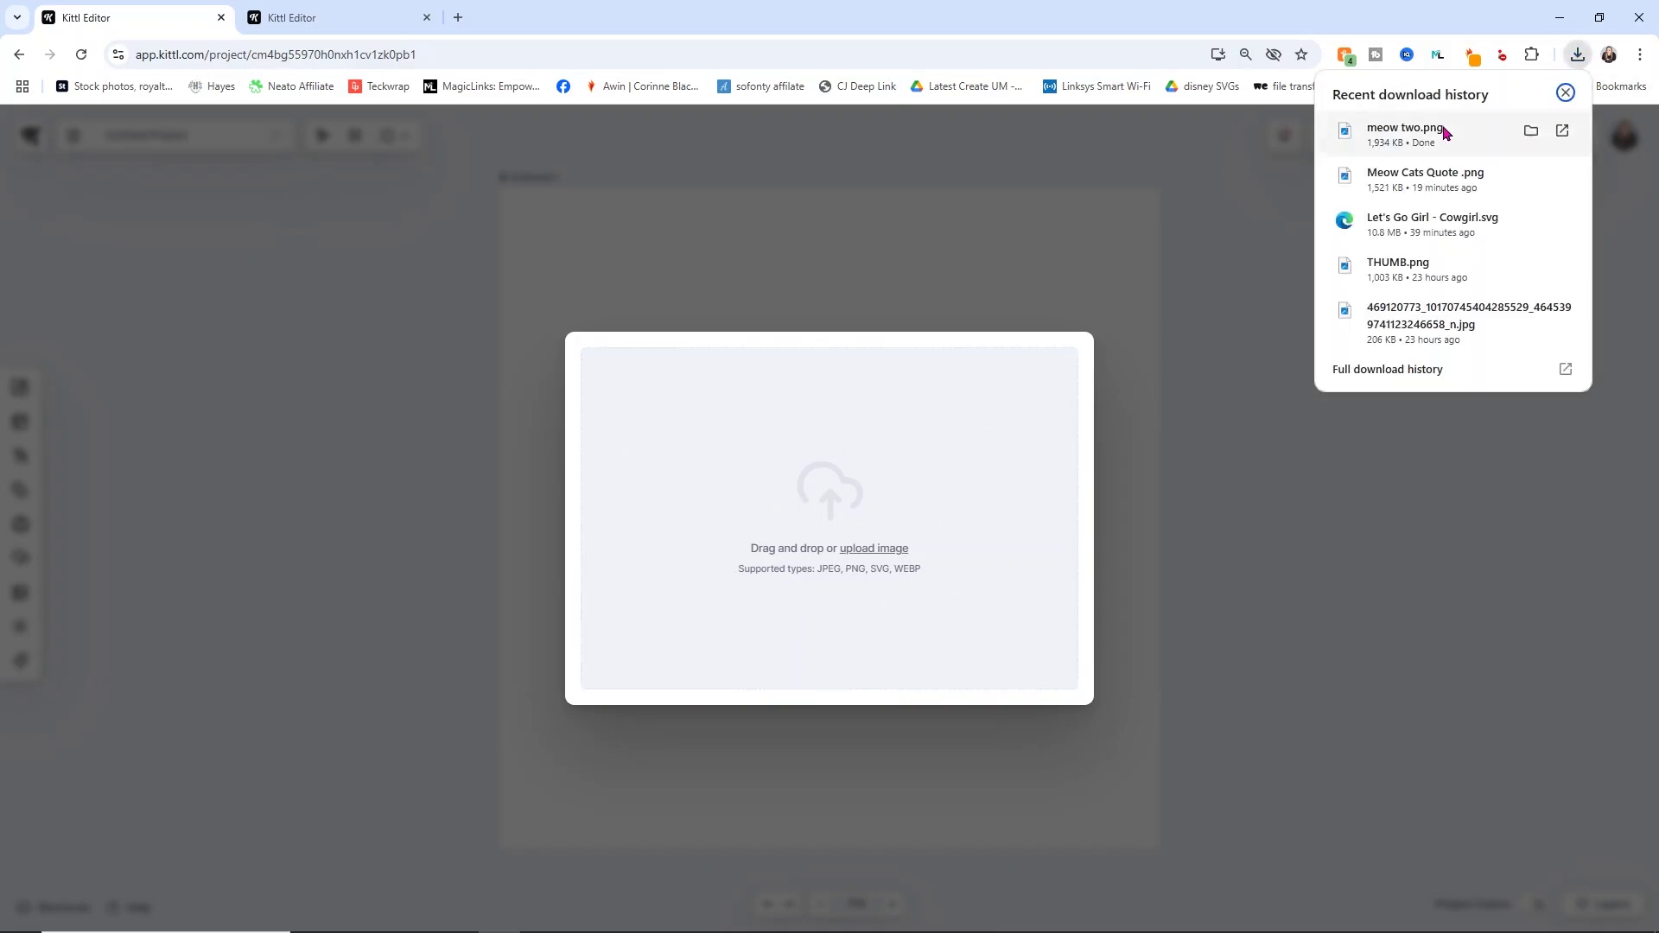
left_click_drag(1430, 139, 844, 523)
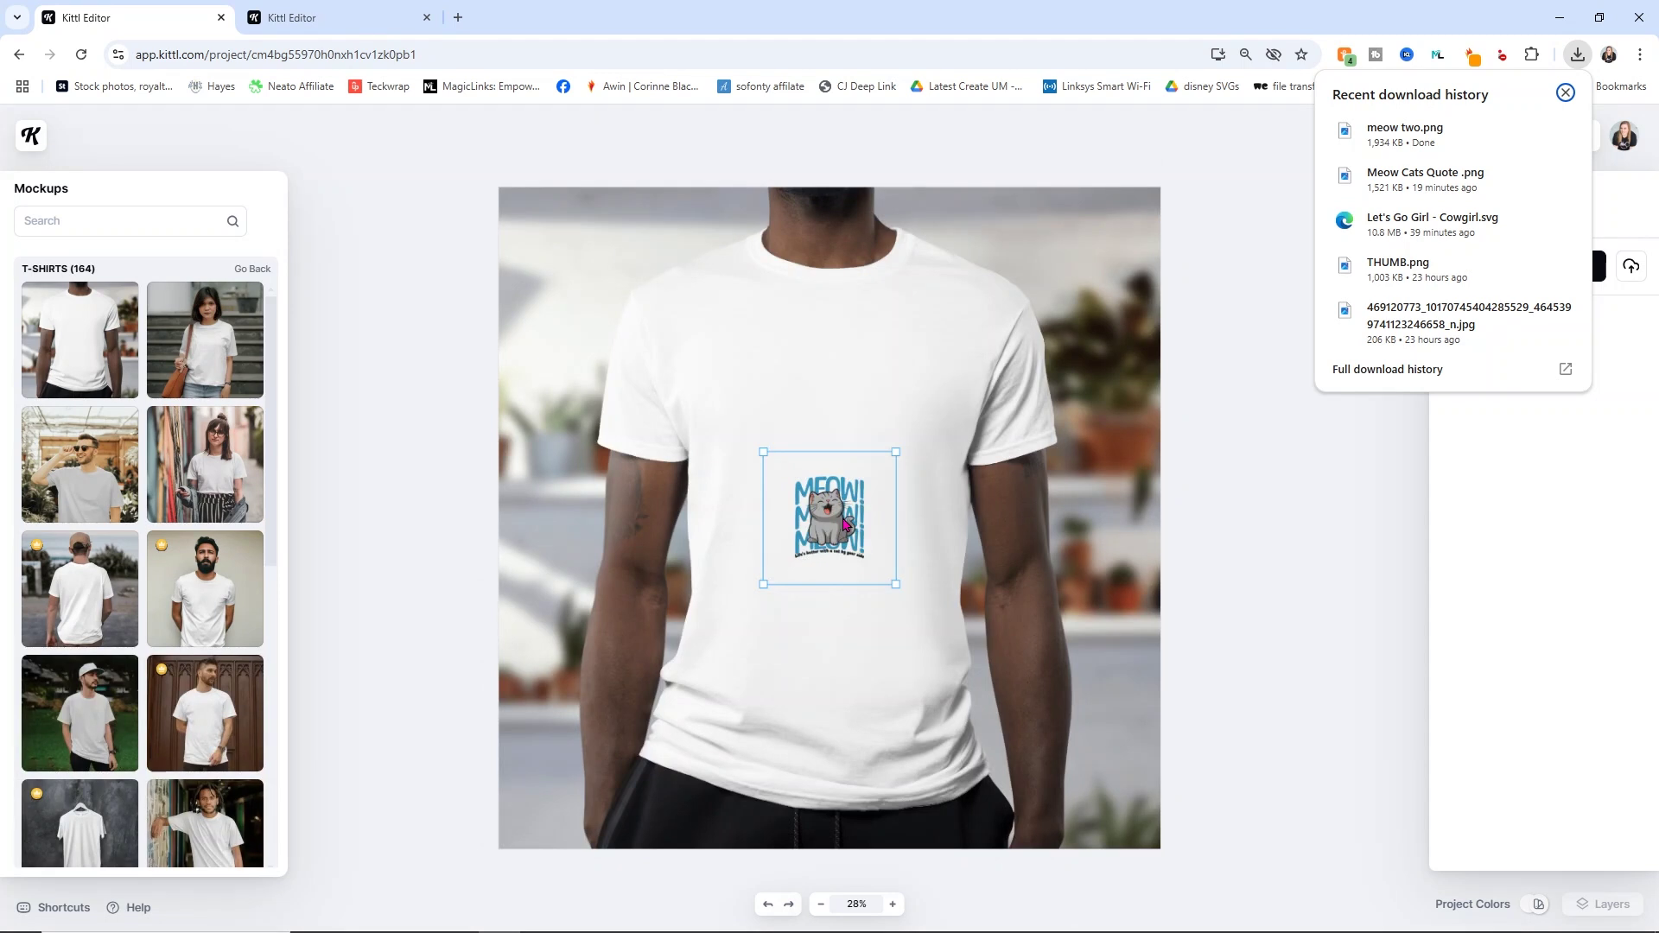
left_click(1580, 54)
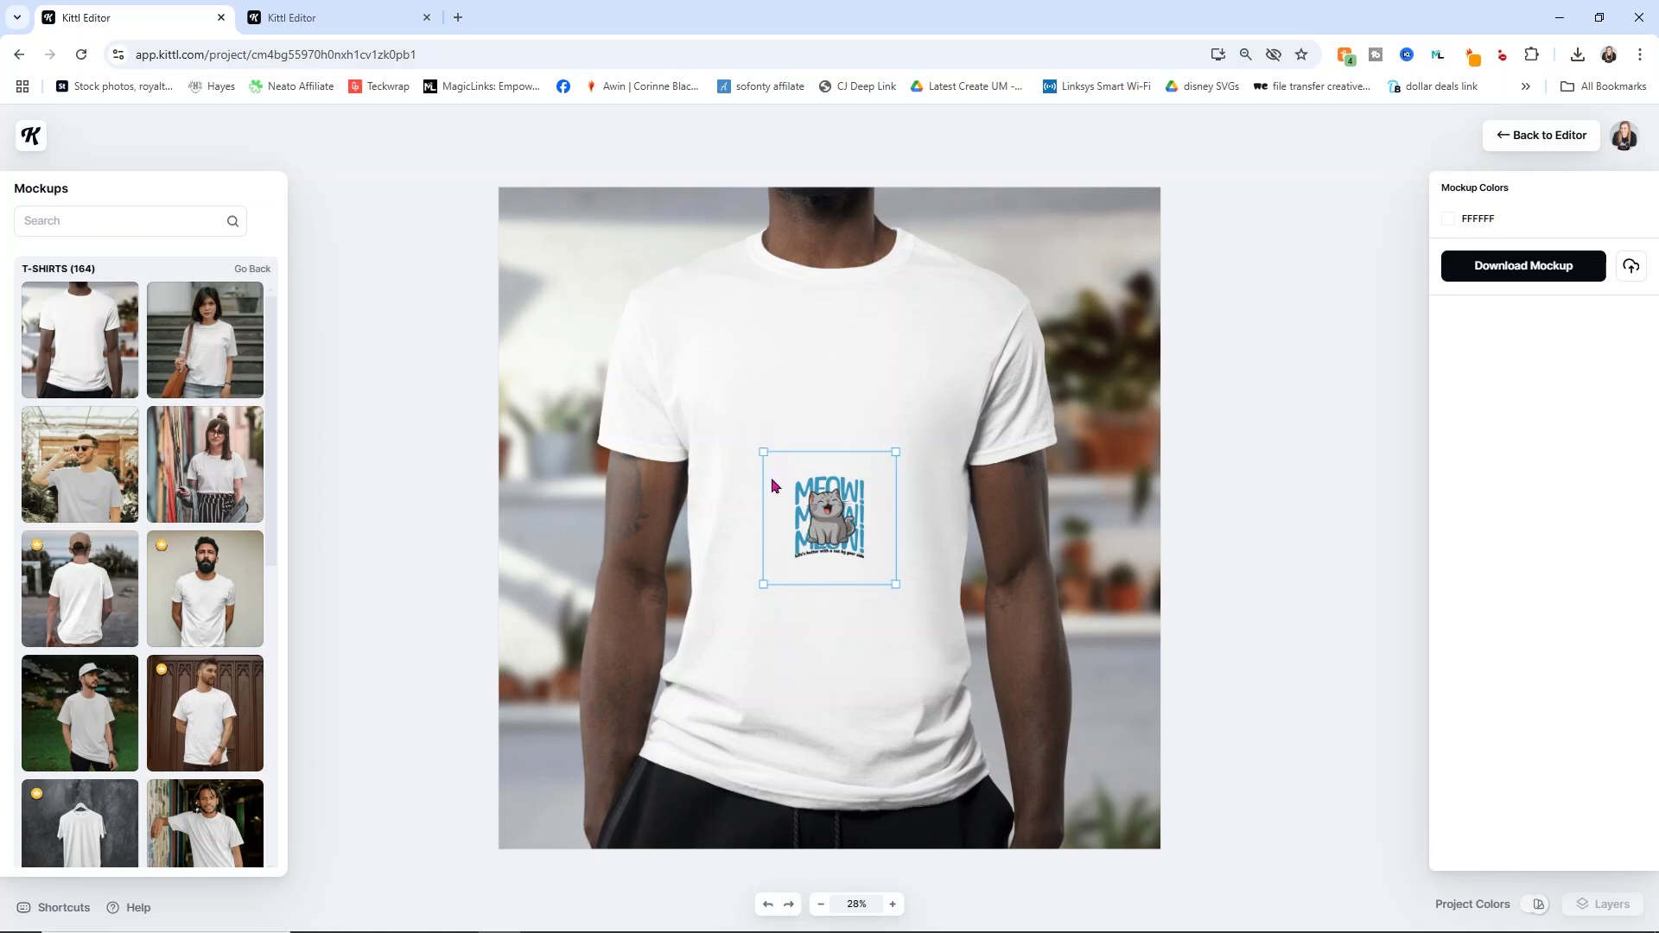
- Enlarge the cat design on the white T-shirt mockup and center it across the chest below the collar
left_click_drag(848, 498, 788, 349)
left_click_drag(842, 446, 1043, 644)
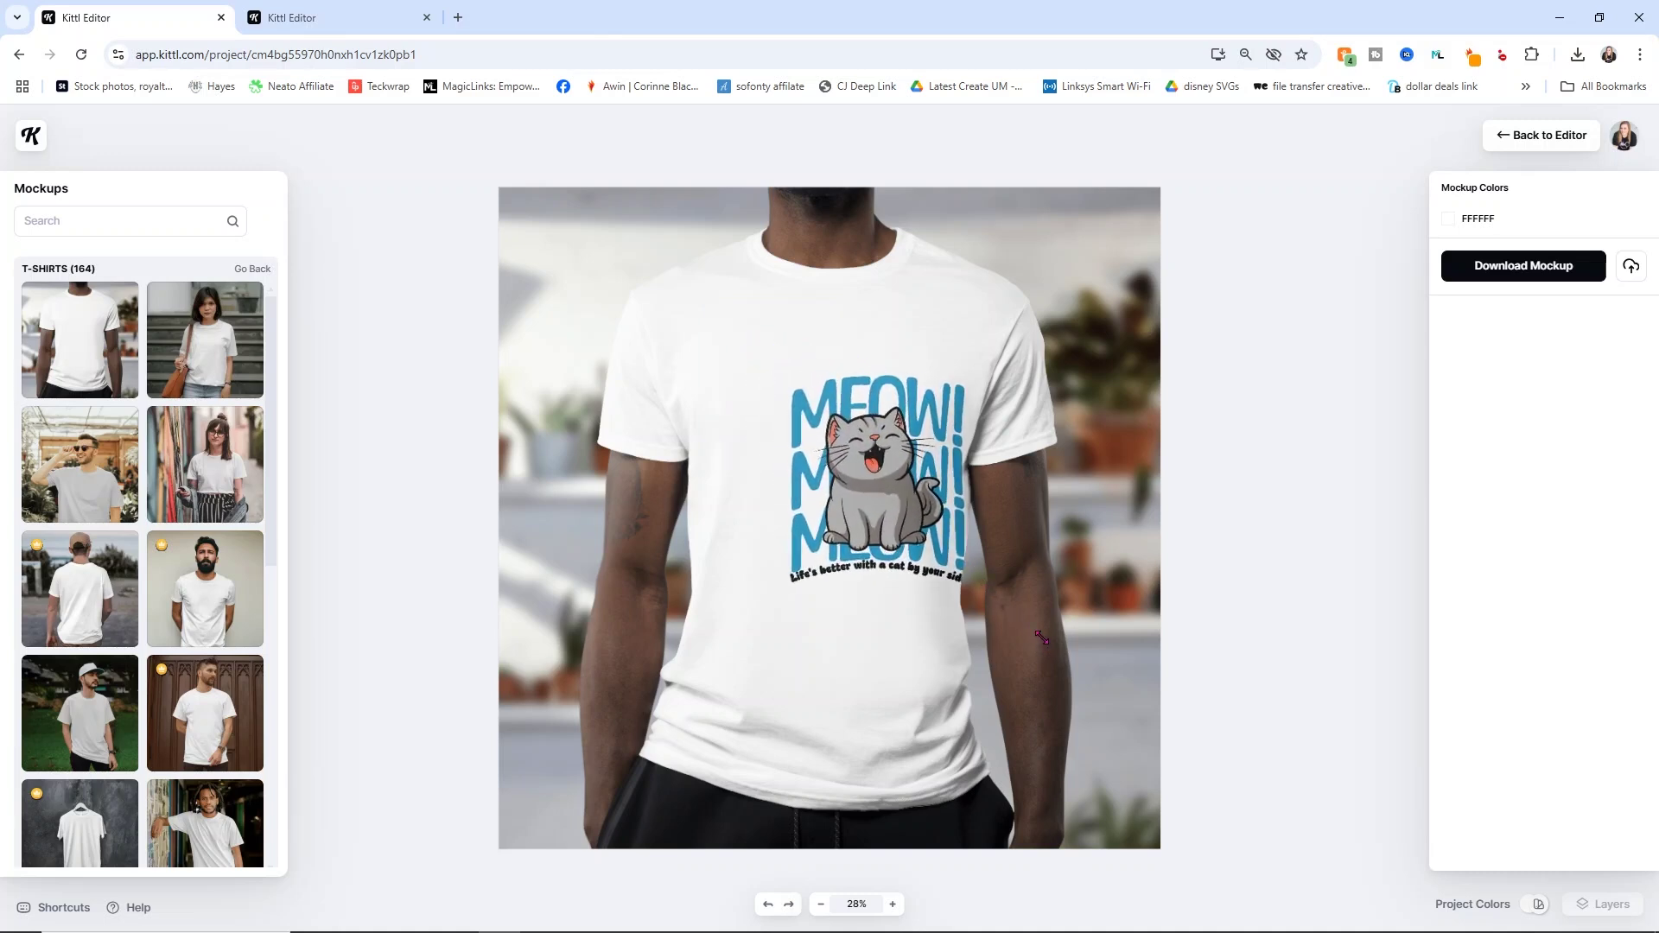
left_click_drag(899, 503, 885, 470)
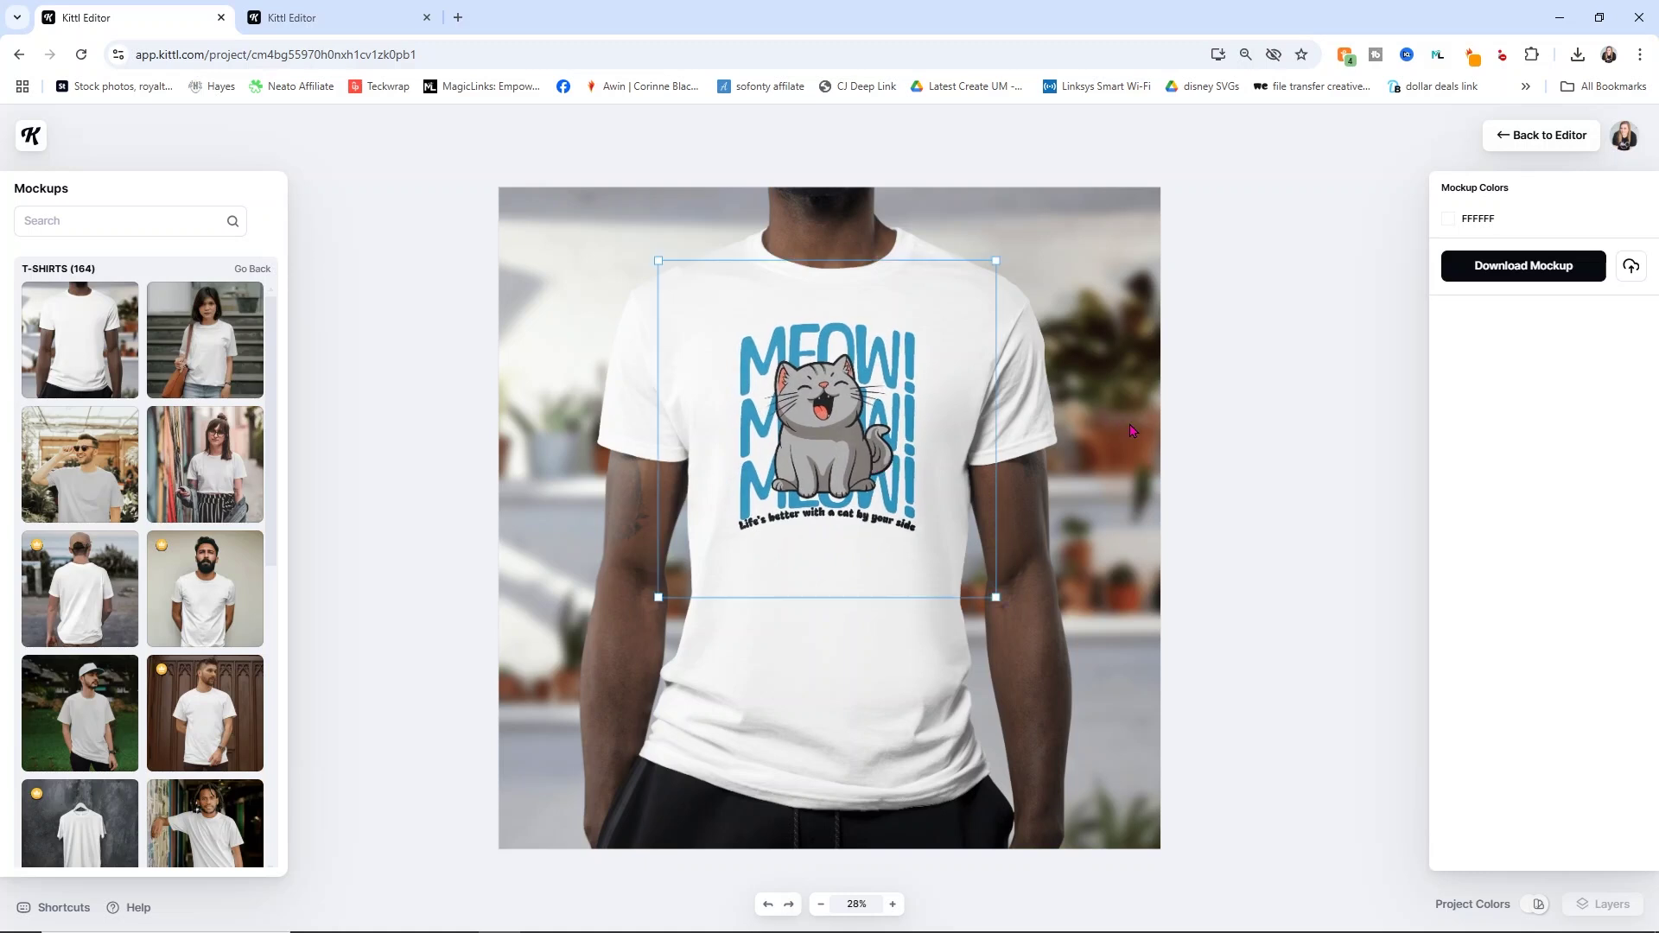